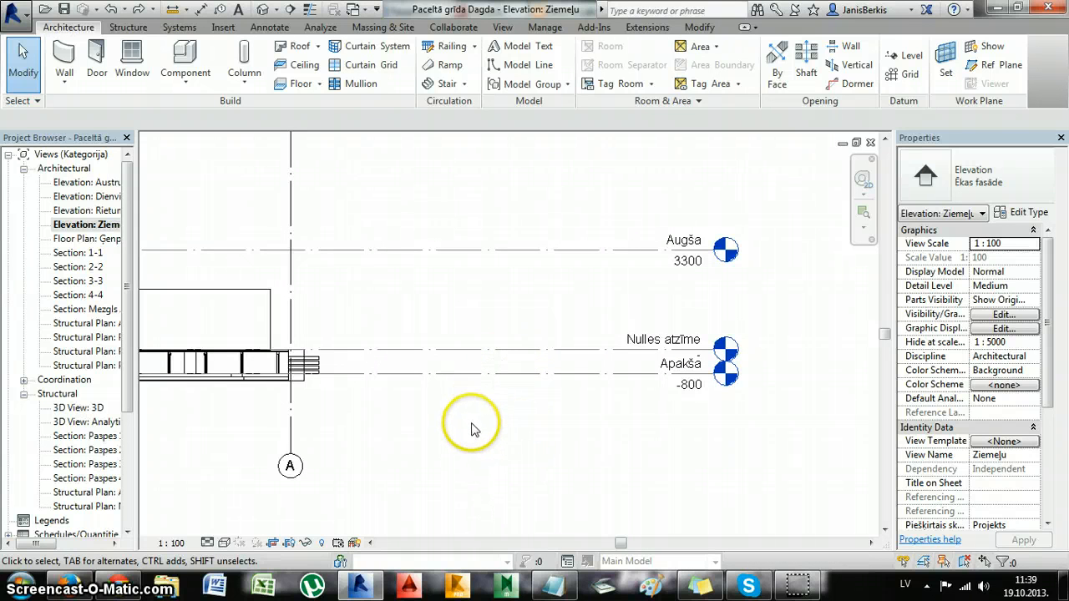
Inspect the base and top level constraints and offsets of a structural column under the raised floor near grid A.
middle_drag(484, 440, 551, 443)
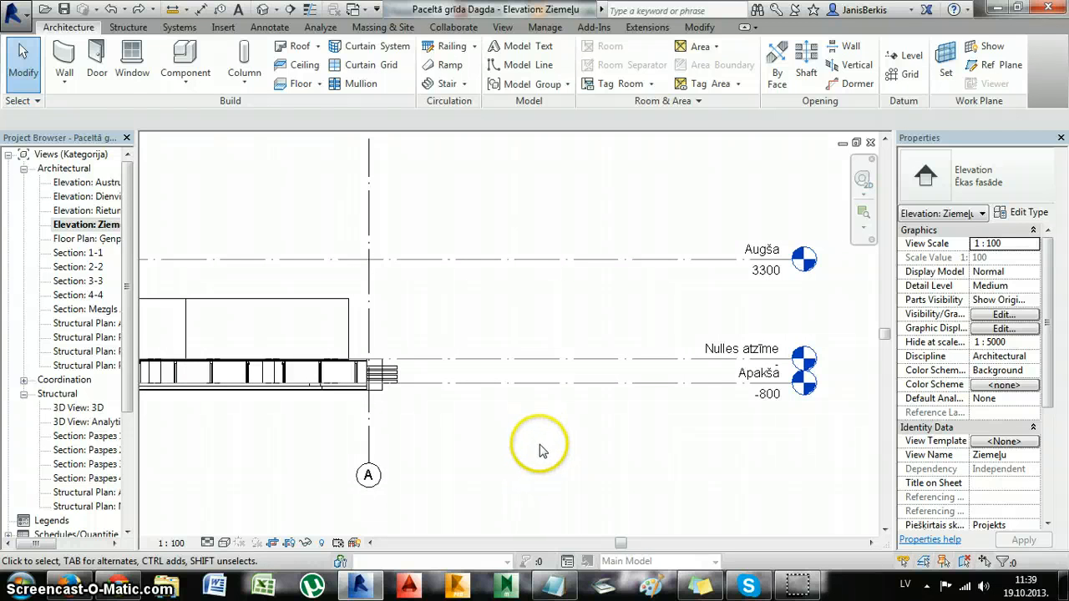
middle_drag(538, 448, 620, 465)
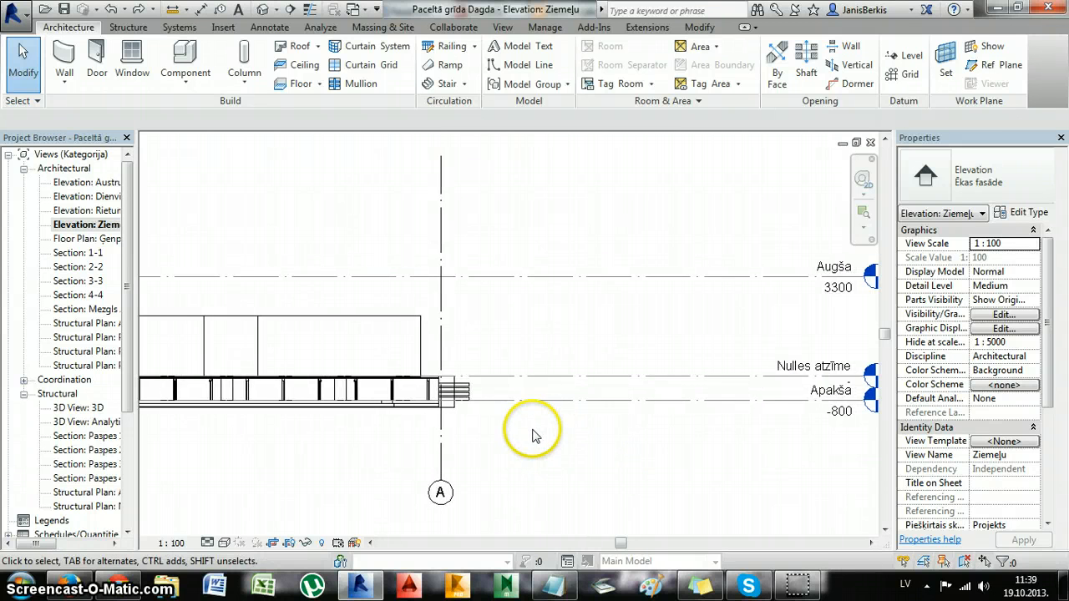
scroll(445, 415, up, 5)
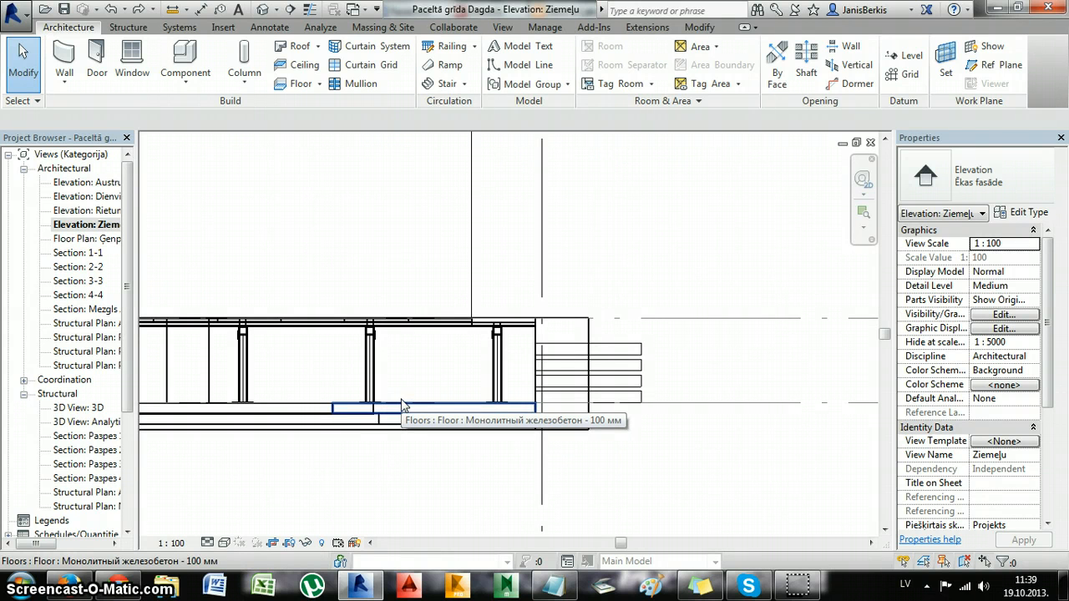
click(372, 538)
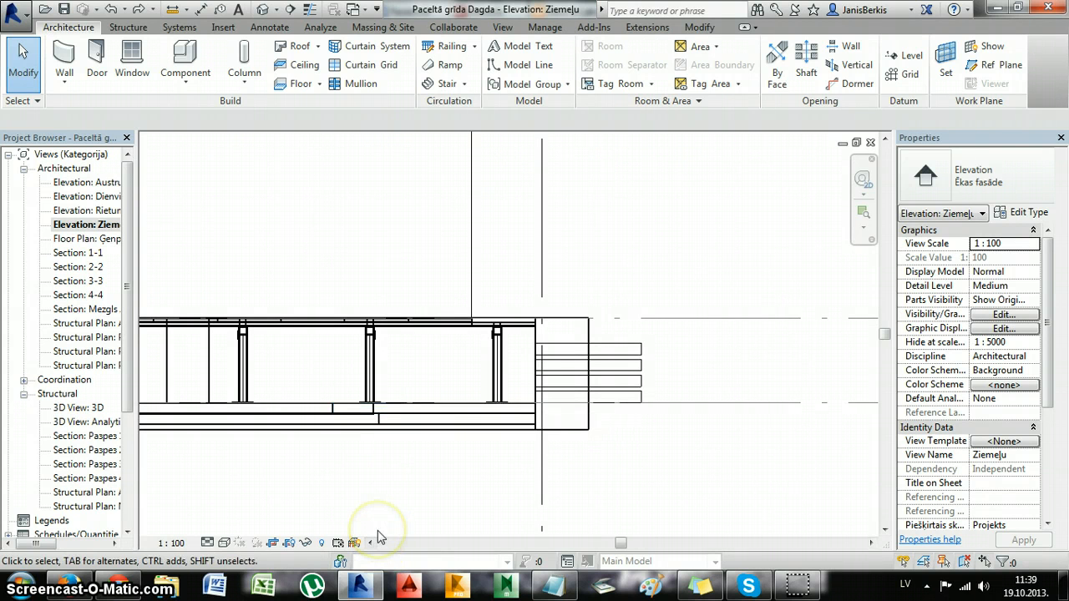
click(369, 376)
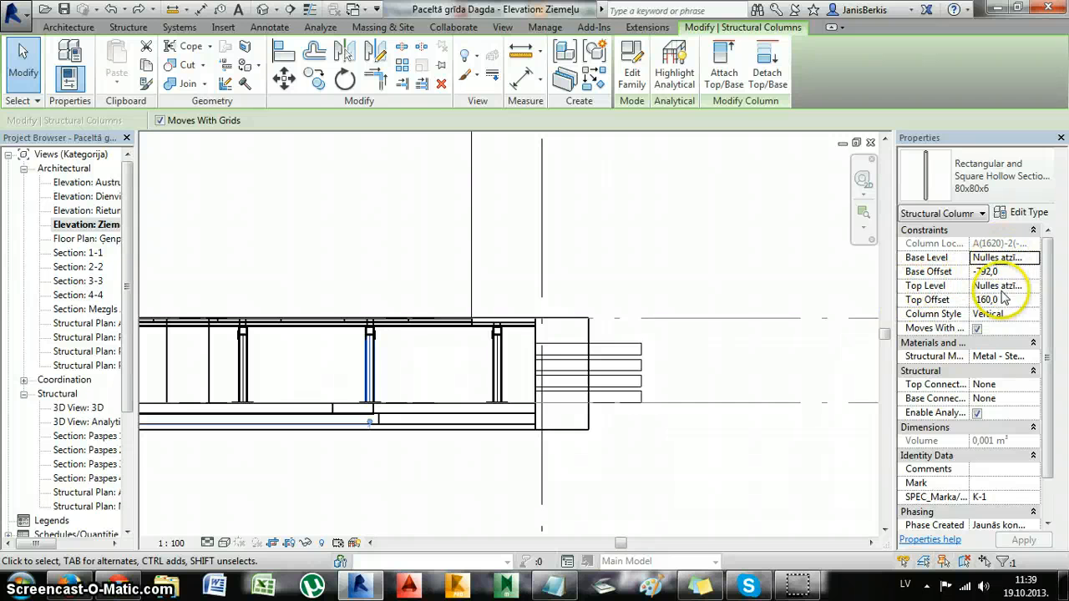
click(742, 254)
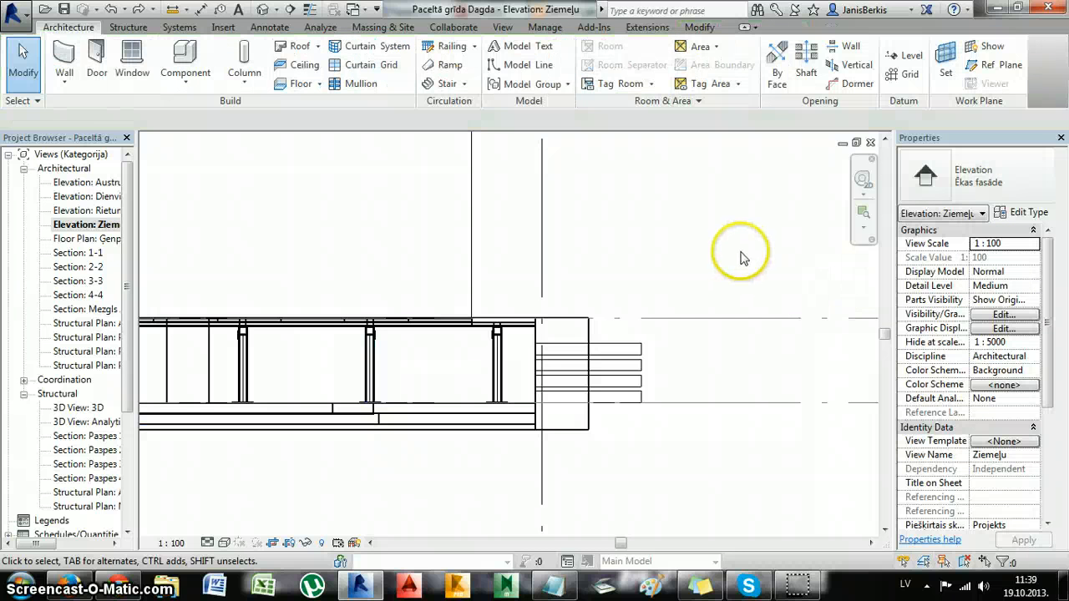
Set the elevation of the Nulles atzīme level to 100.
scroll(742, 266, down, 3)
scroll(492, 285, up, 2)
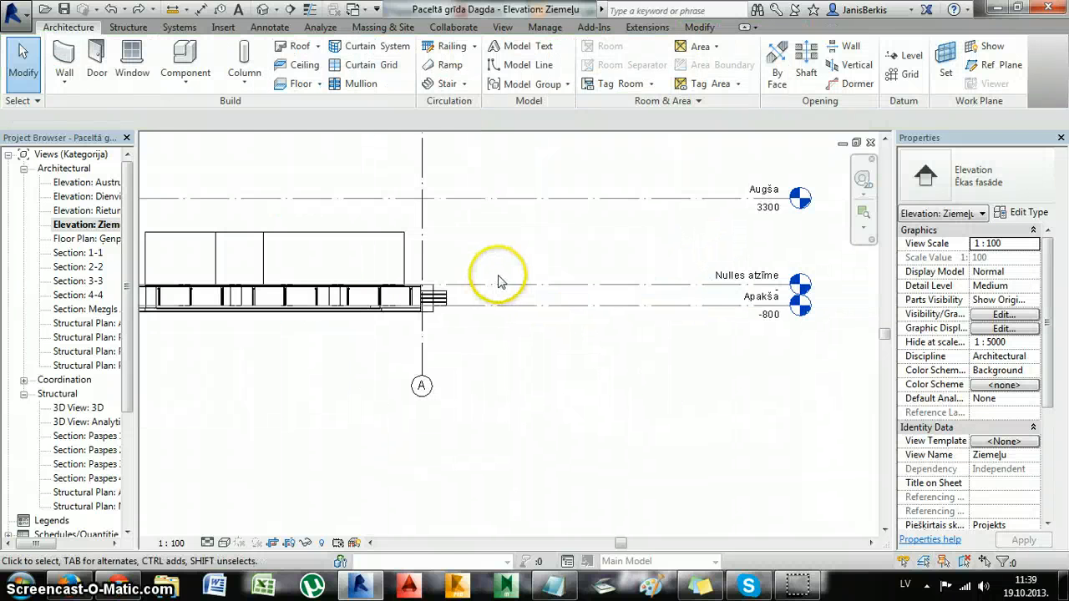
click(774, 288)
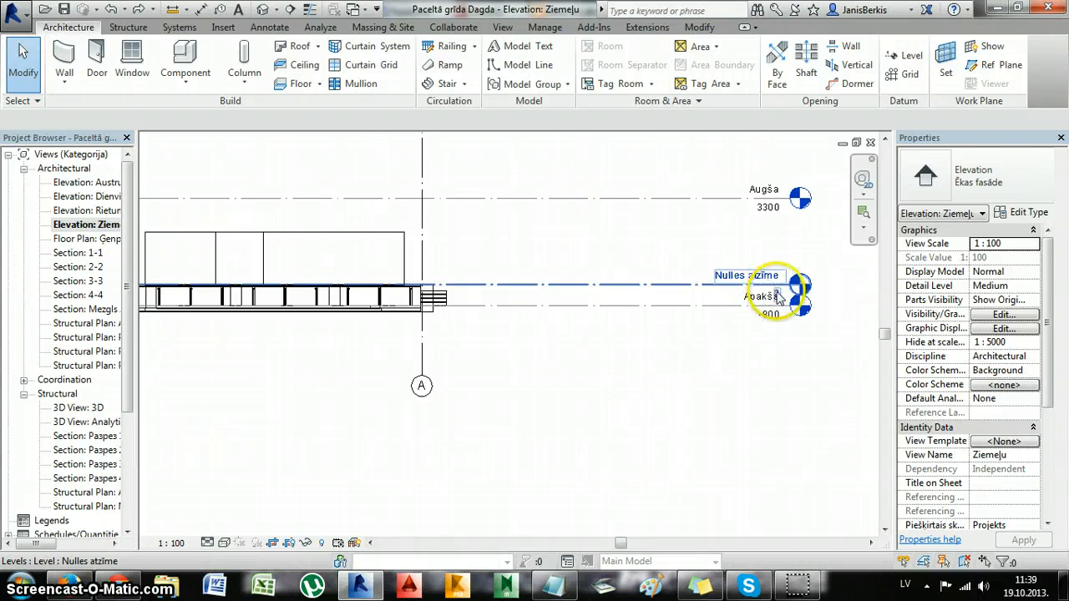
click(777, 296)
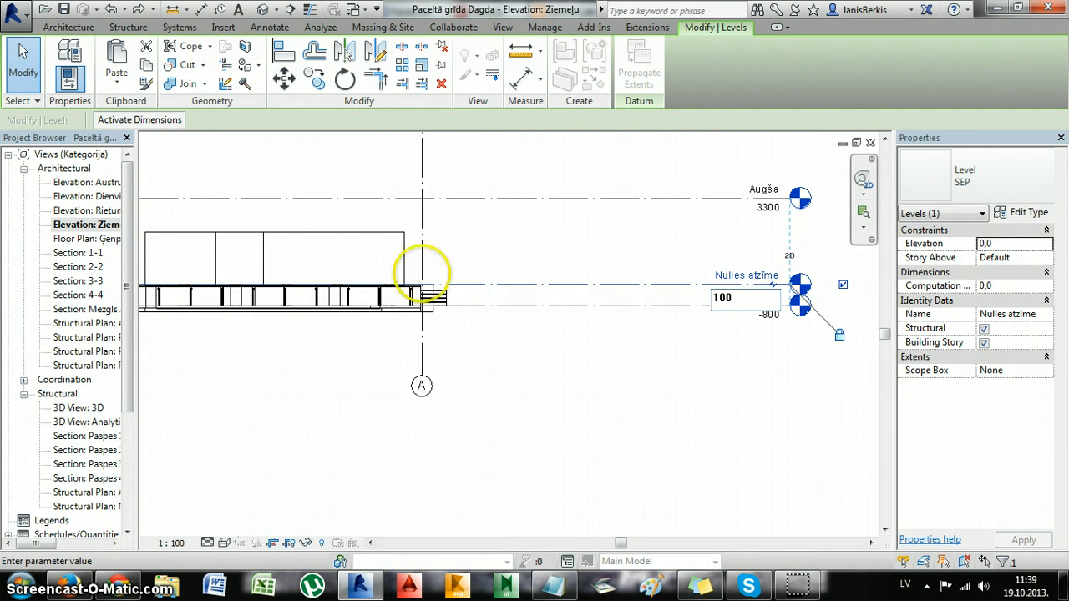
key(Return)
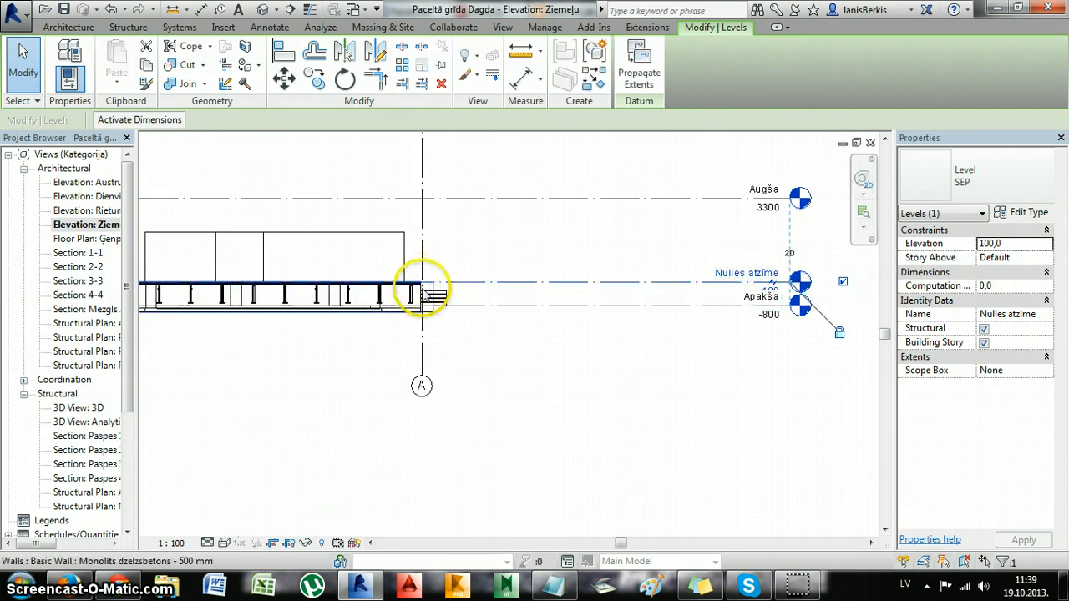
Examine the columns and base plates beneath the raised Nulles atzīme level, then clear the level selection.
scroll(387, 305, up, 2)
scroll(384, 303, up, 4)
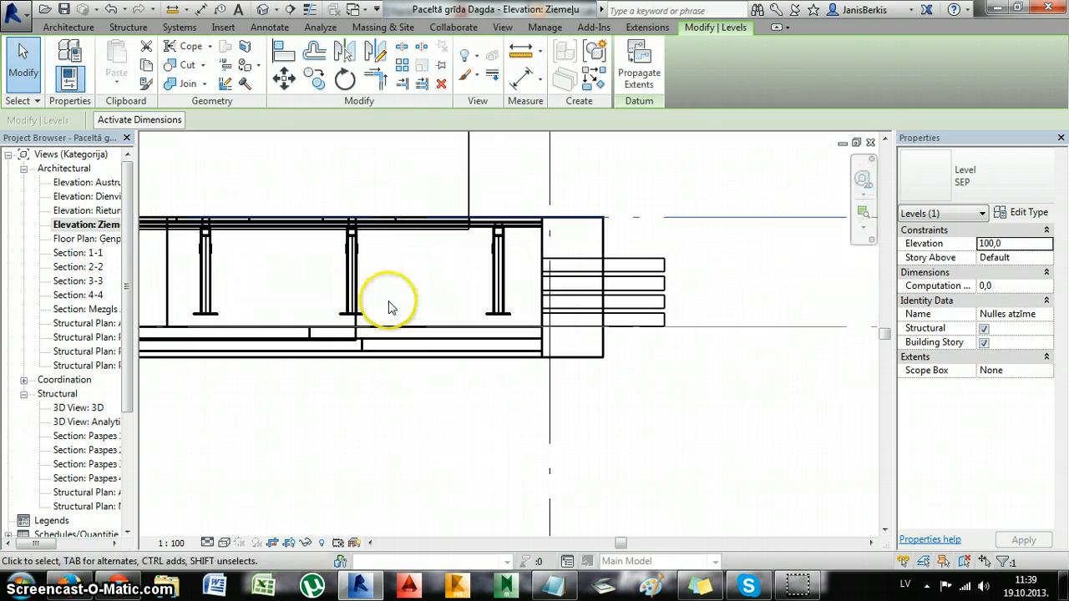
middle_drag(387, 303, 429, 317)
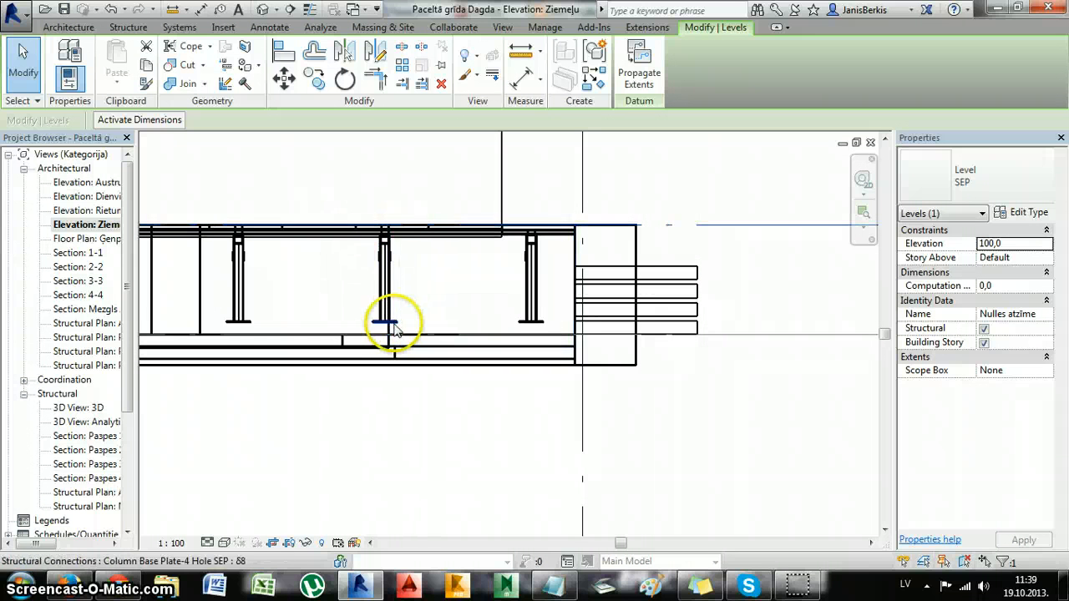
scroll(396, 327, down, 4)
scroll(396, 327, down, 3)
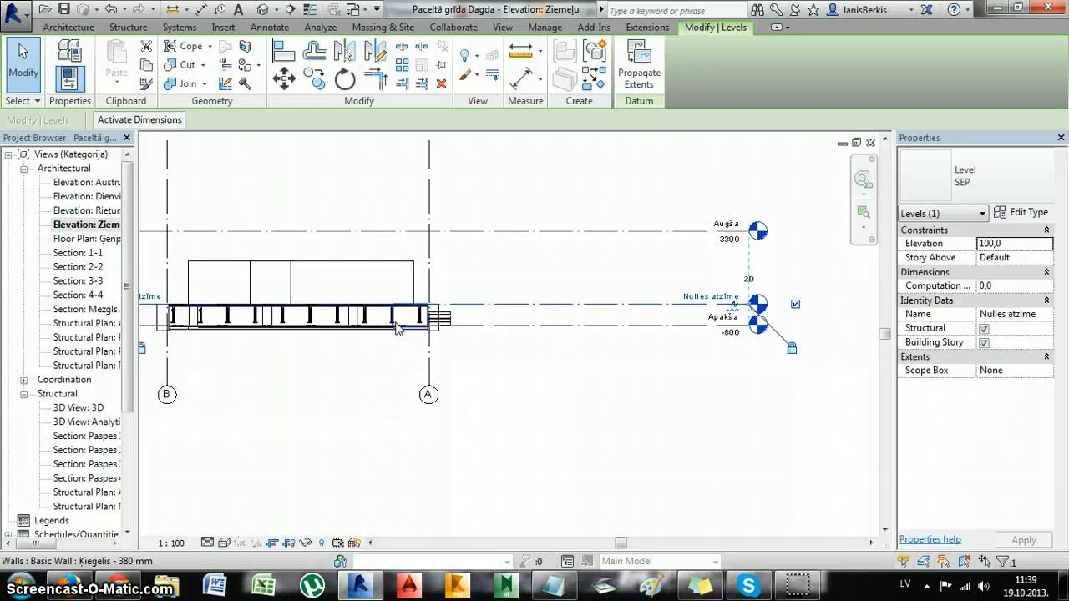
key(alt)
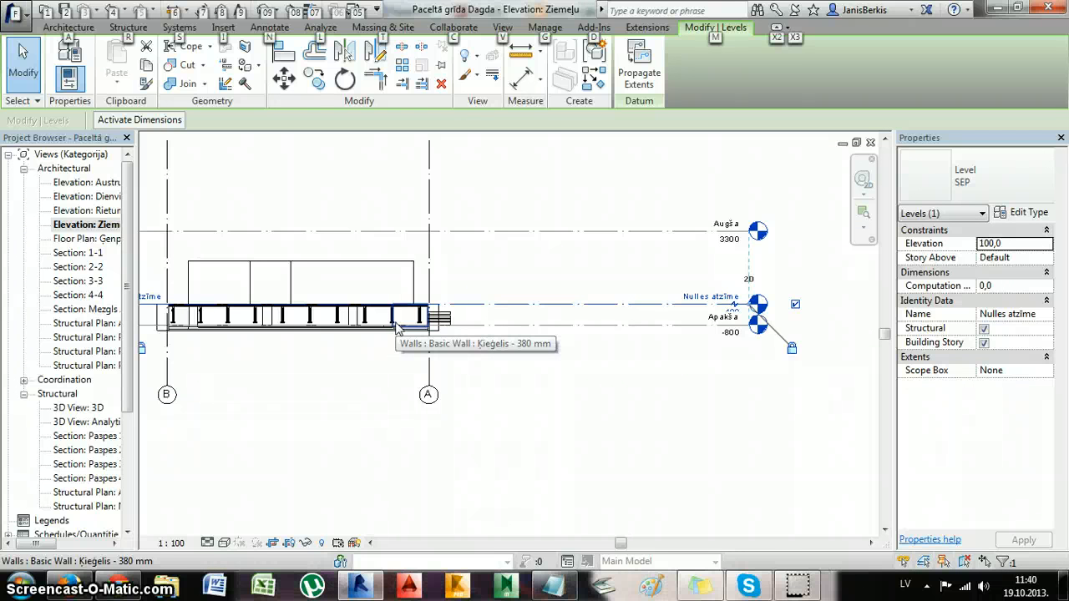
click(526, 177)
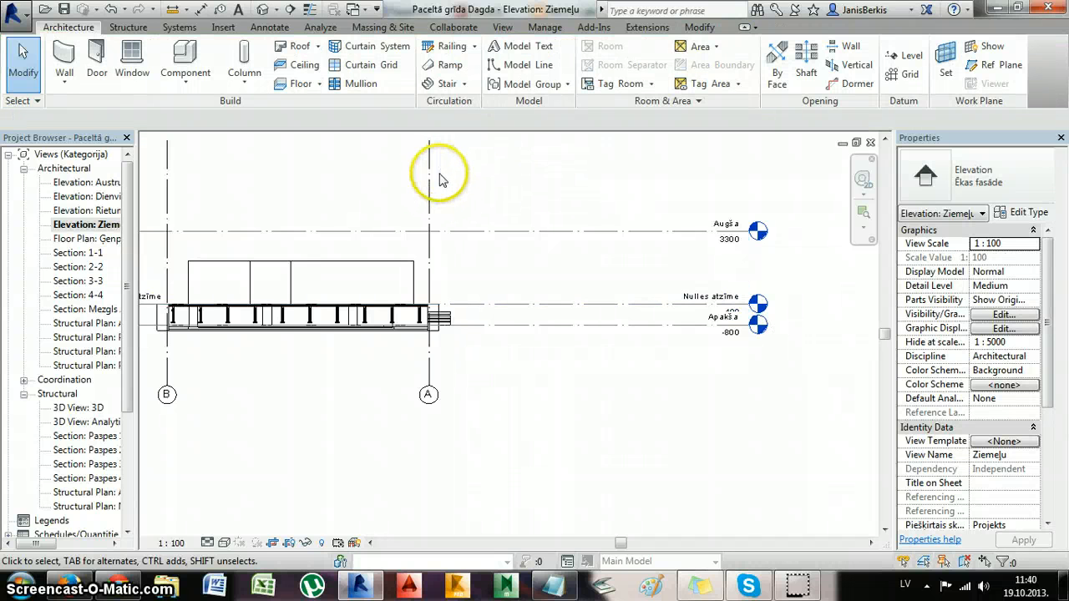
Switch to the Austrumu elevation of Project1 and select the Apakša level.
click(358, 13)
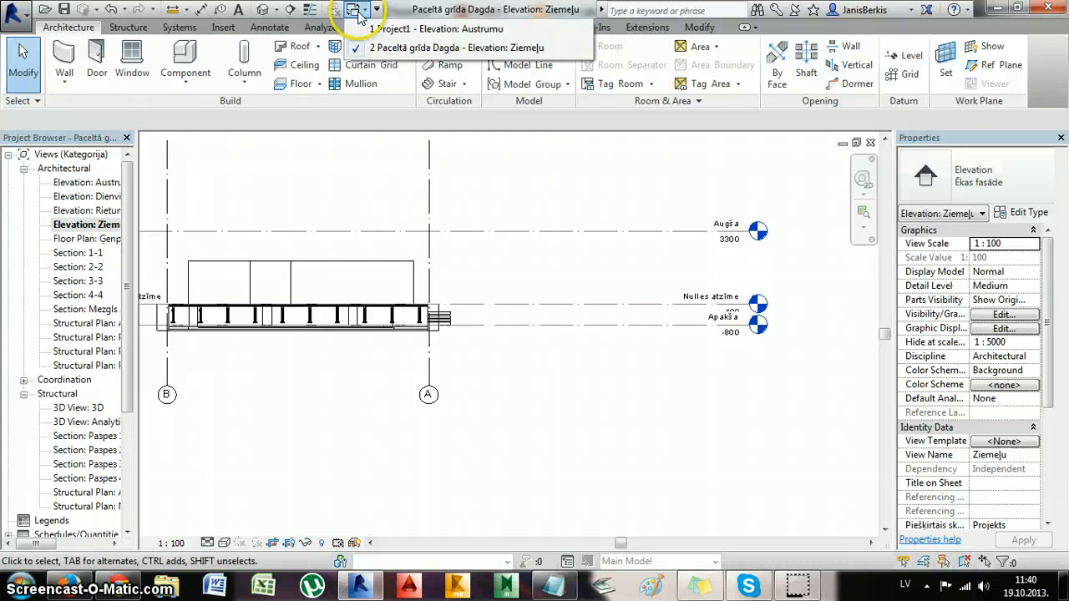
click(372, 26)
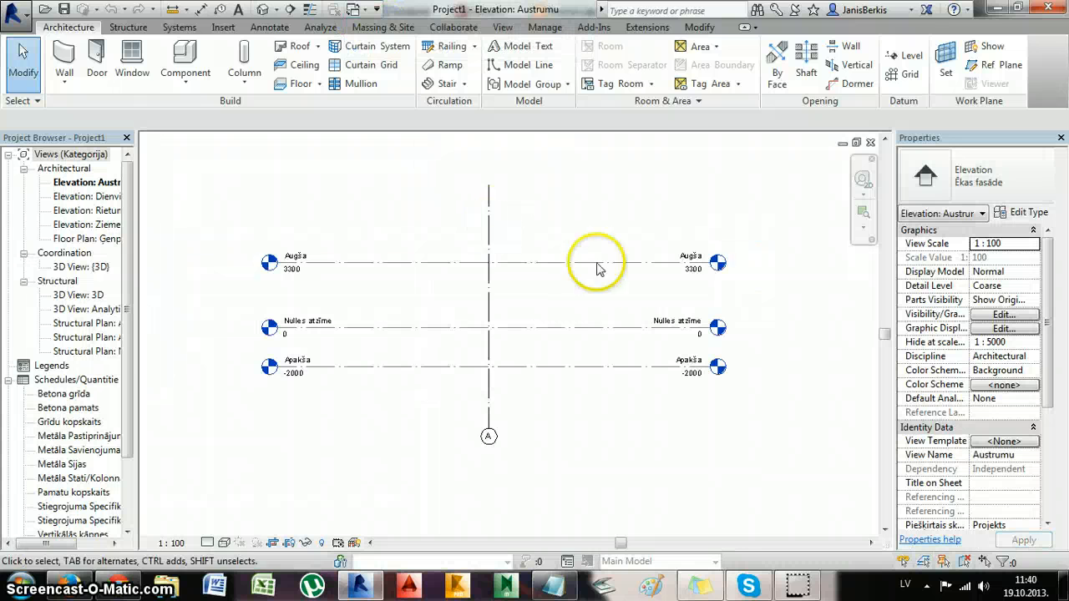
scroll(554, 320, up, 2)
click(625, 380)
scroll(626, 380, up, 1)
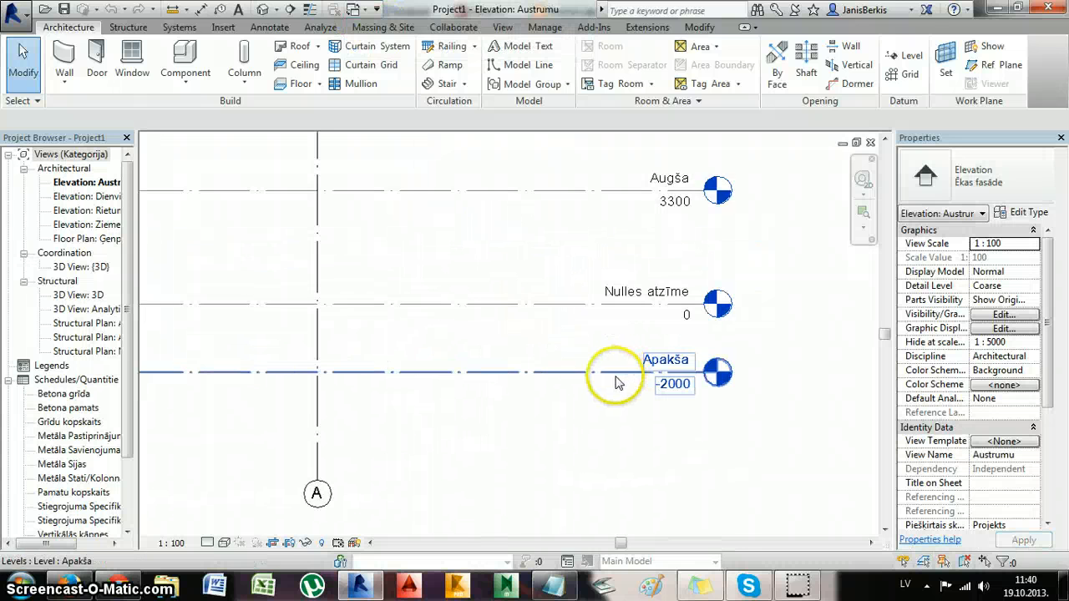
middle_drag(567, 367, 477, 388)
scroll(465, 393, up, 2)
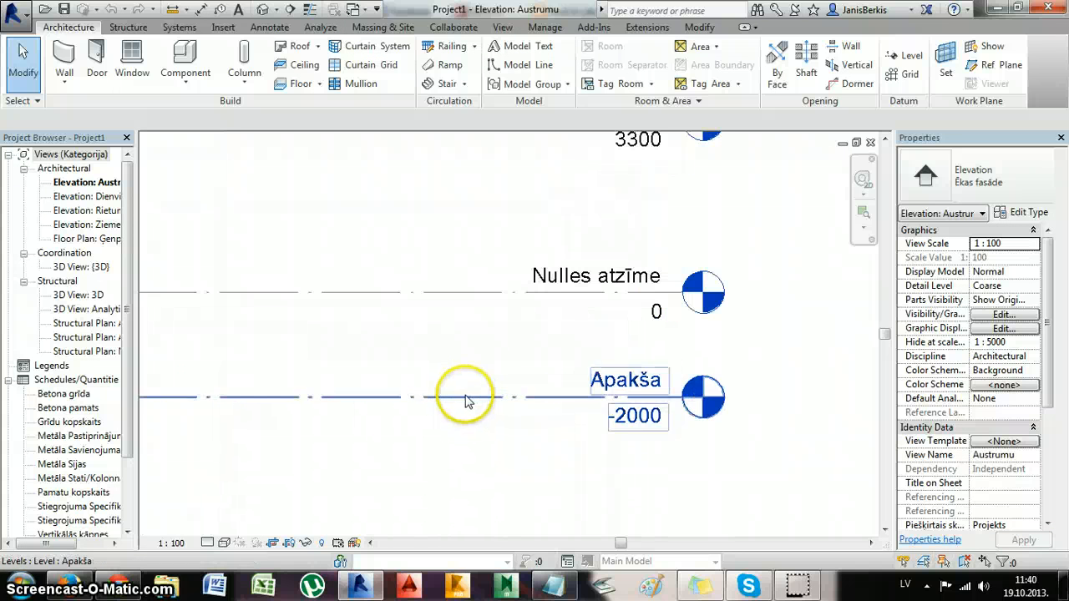
middle_drag(514, 461, 484, 450)
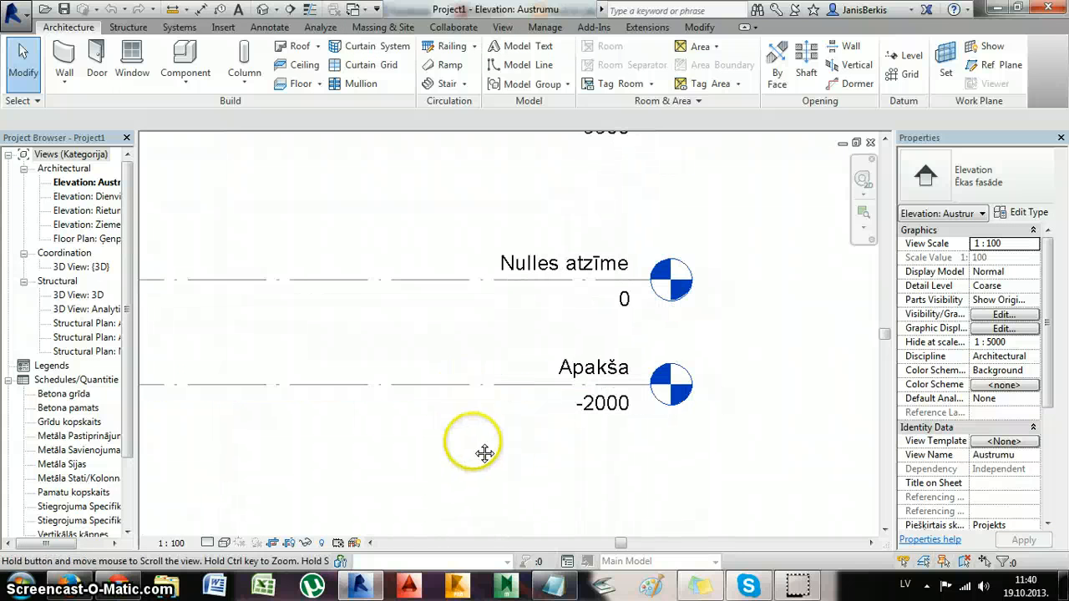
click(487, 393)
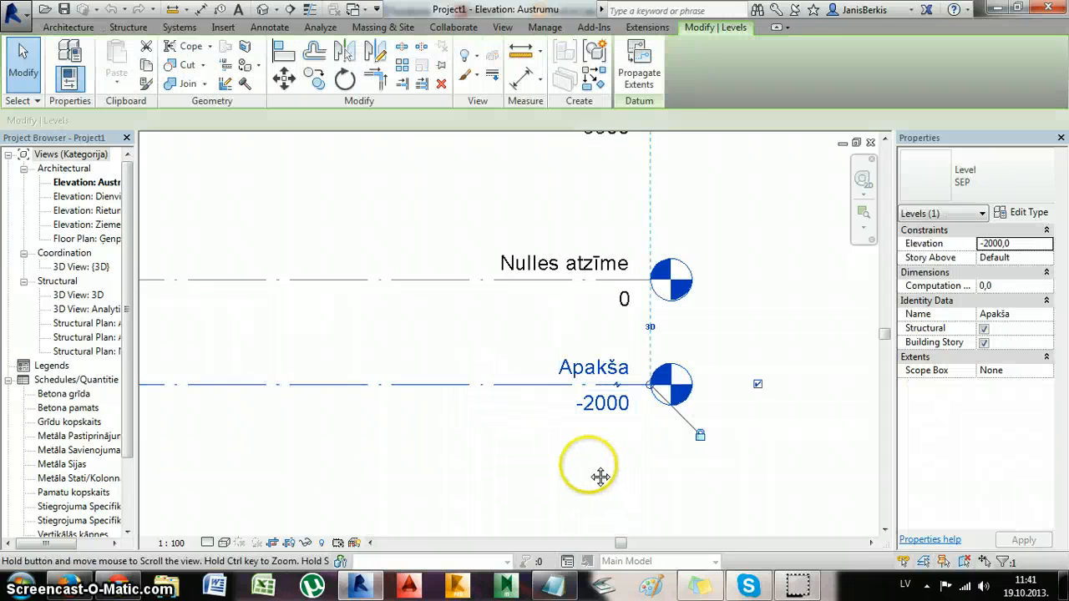
Adjust the right end of the Apakša level line and switch its extents from 3D to 2D.
middle_drag(600, 477, 568, 455)
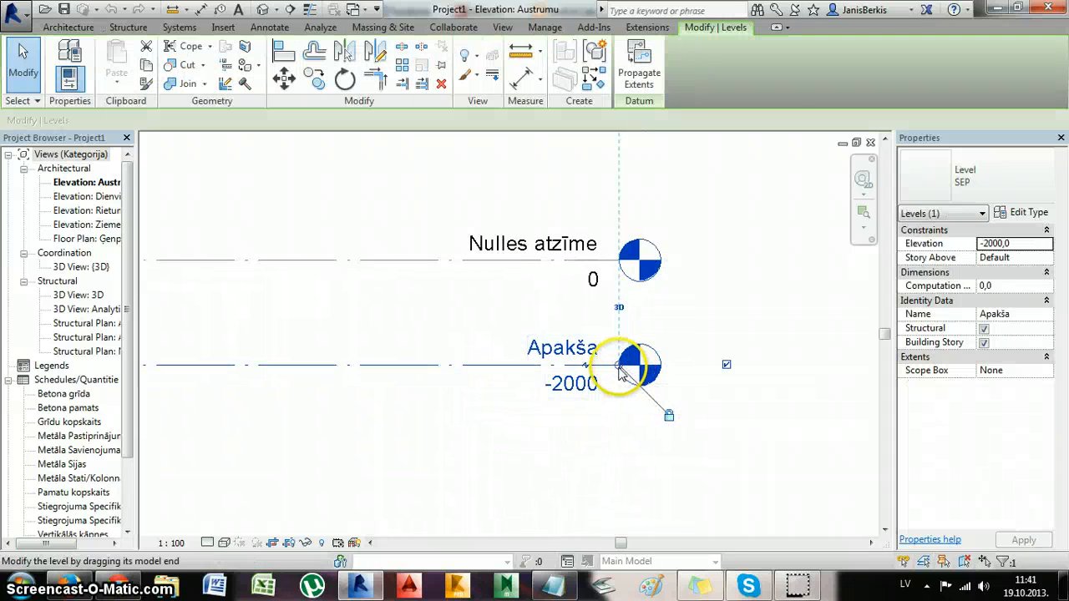
scroll(620, 373, down, 4)
drag(621, 373, 683, 373)
scroll(683, 371, up, 3)
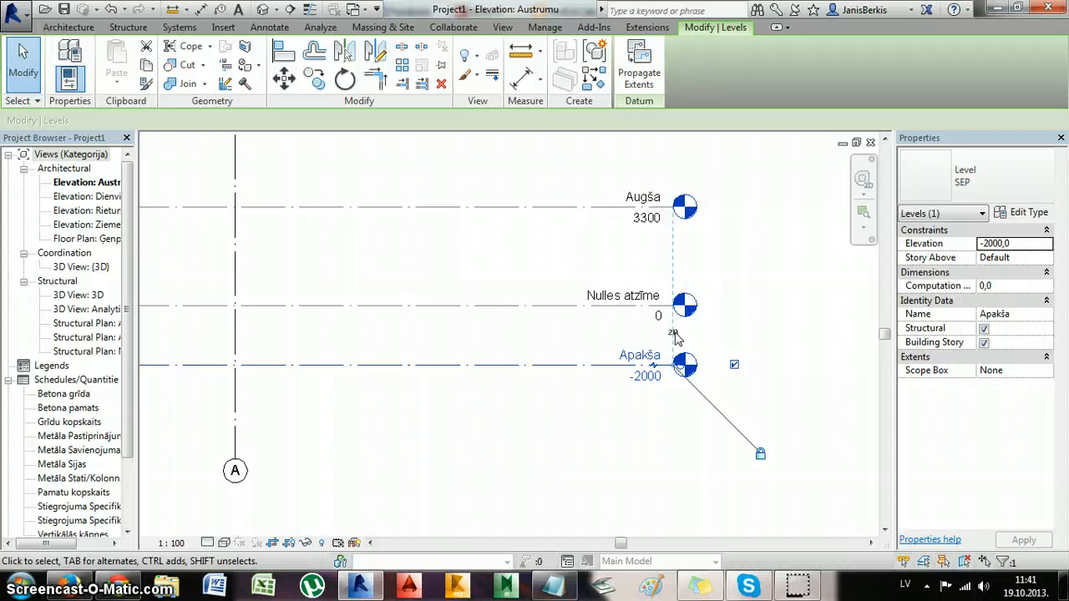
scroll(677, 338, down, 2)
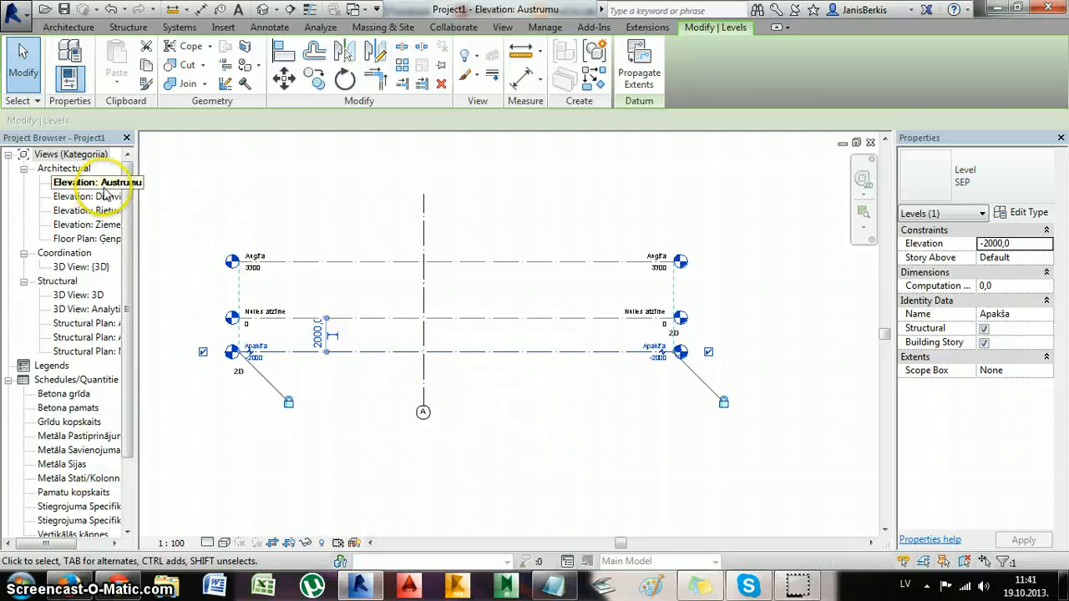
click(692, 410)
middle_drag(692, 410, 589, 445)
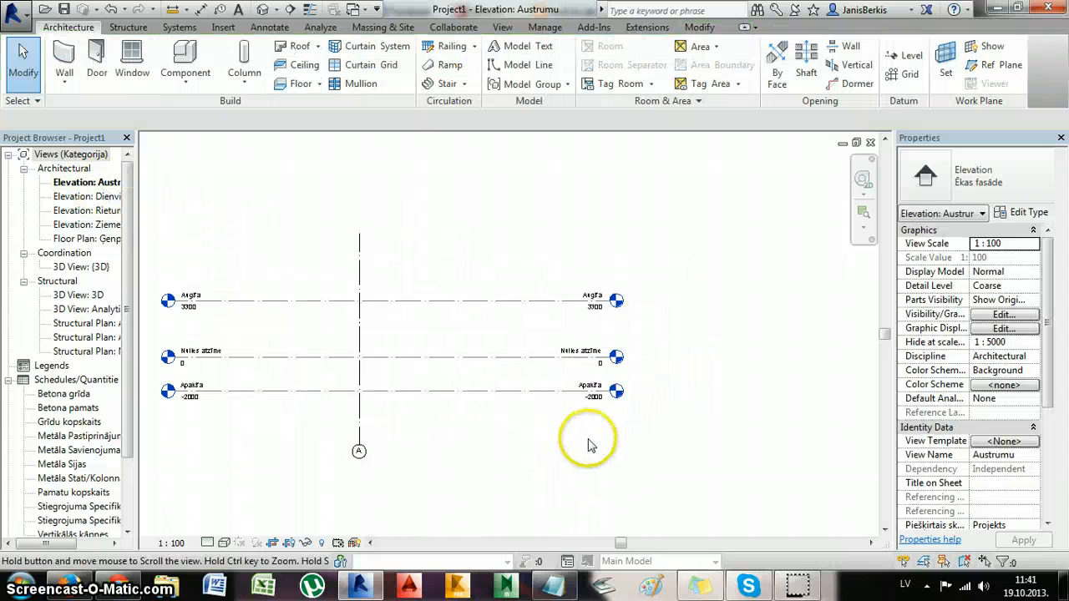
Add an elbow to the Apakša level line beside its right-hand level head.
scroll(597, 422, up, 4)
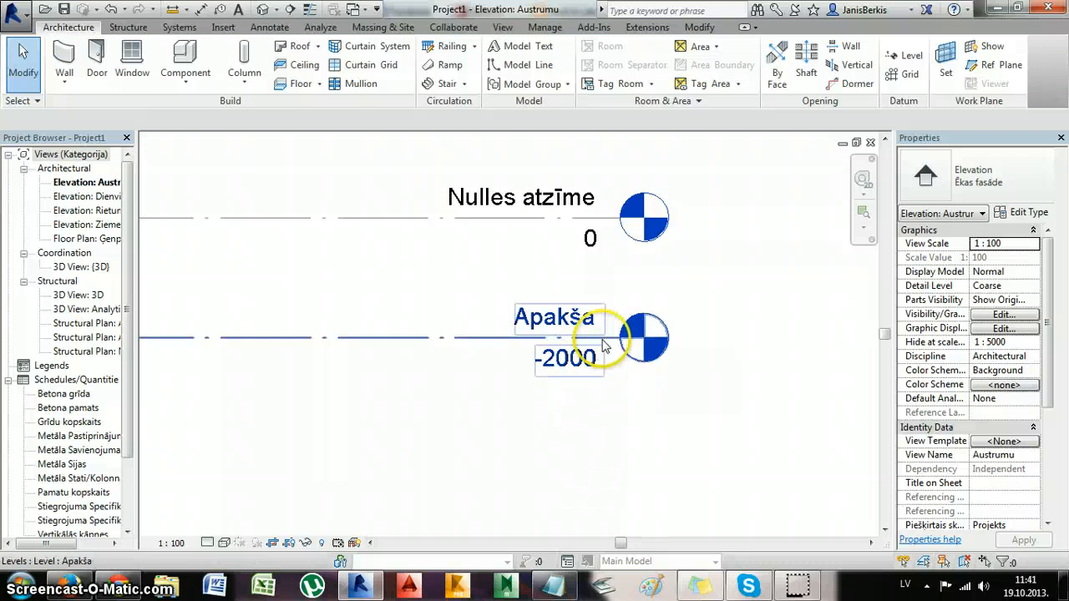
click(605, 346)
scroll(606, 350, up, 3)
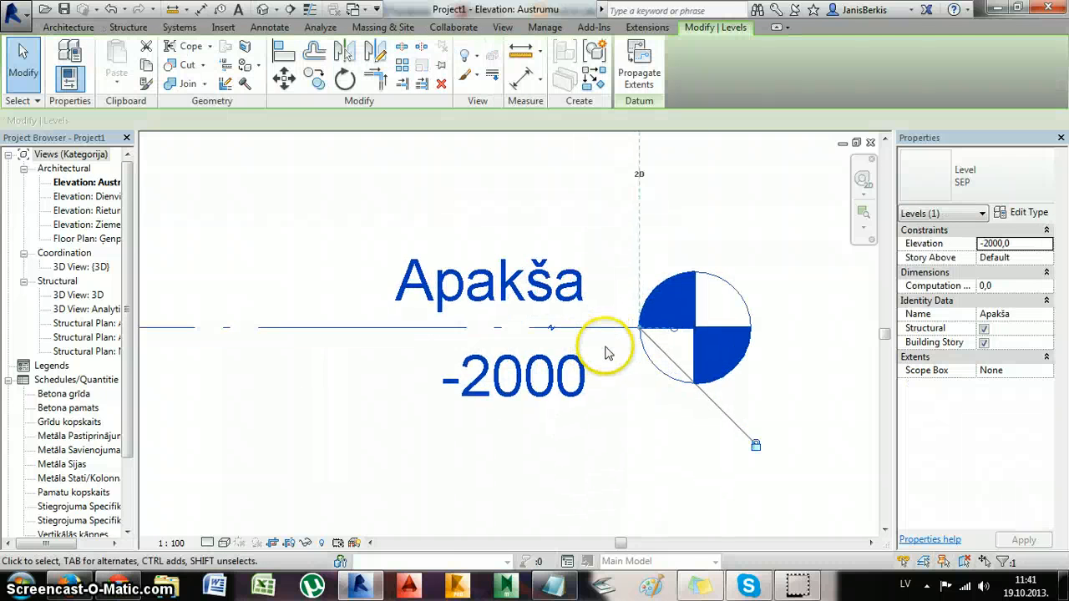
click(551, 328)
scroll(551, 328, down, 2)
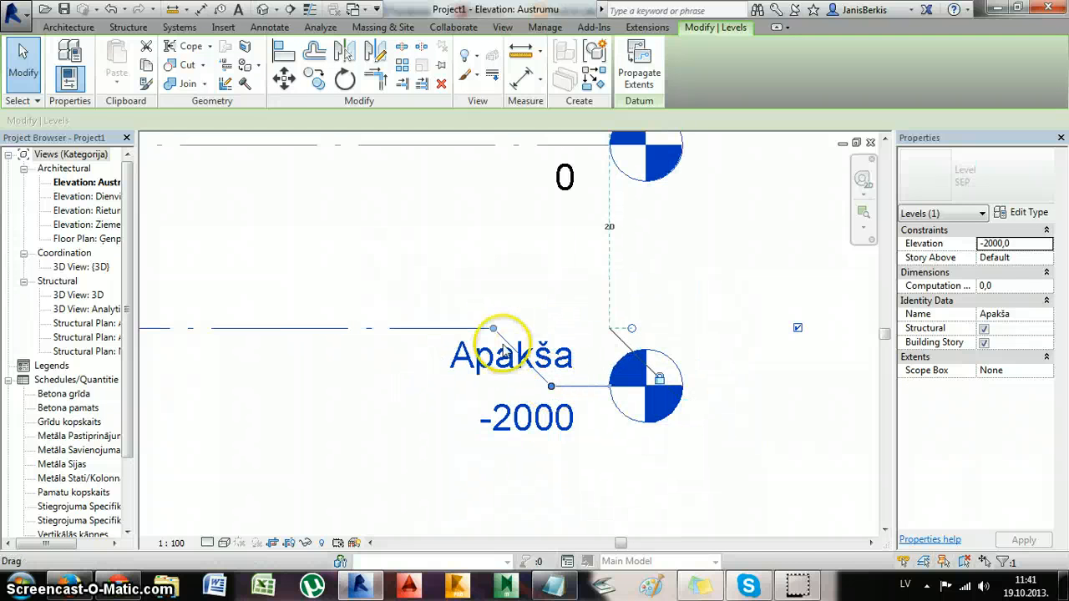
Reshape the Apakša level's elbow by moving both bend points away from the level head and lowering the head further.
drag(494, 328, 375, 328)
drag(566, 400, 429, 393)
scroll(429, 393, down, 2)
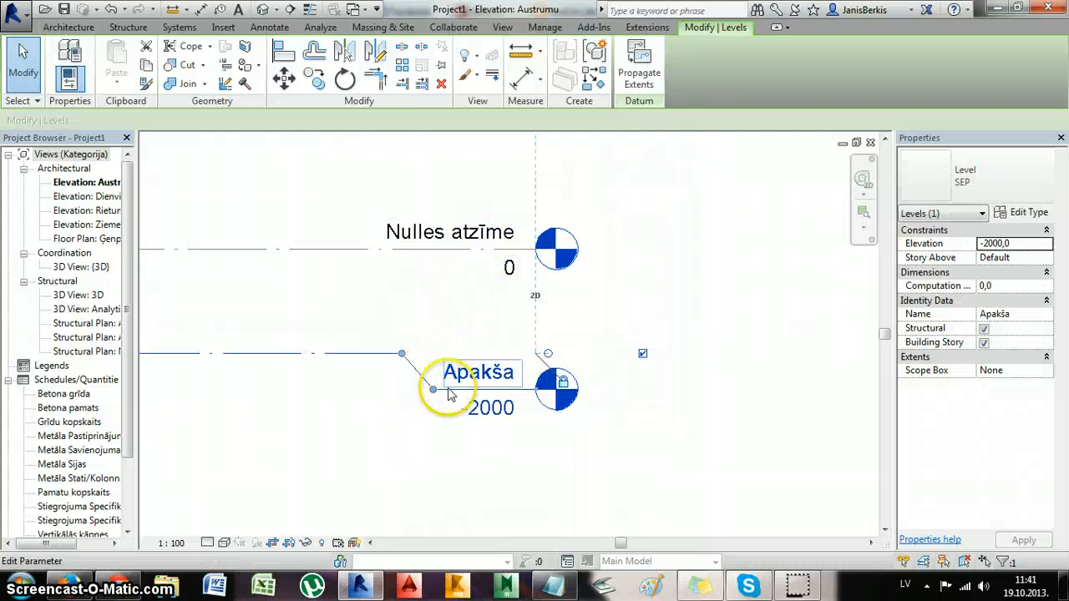
scroll(432, 390, up, 4)
drag(419, 396, 412, 428)
click(451, 286)
scroll(450, 287, down, 3)
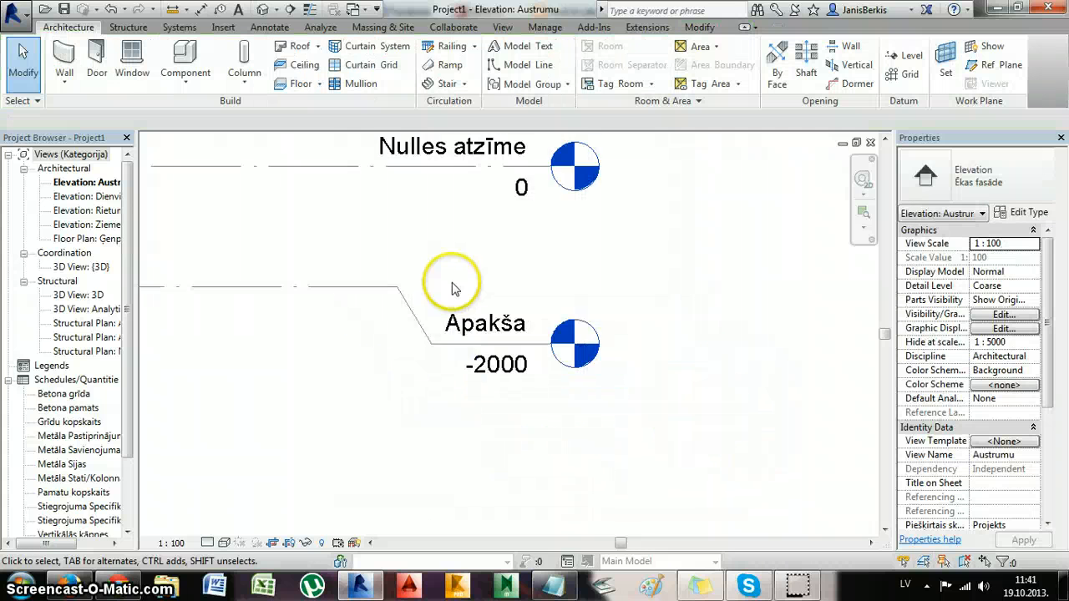
Unlock the alignment constraint at the Apakša level's right end and bring that end back into line with the levels above.
middle_drag(454, 286, 465, 374)
click(468, 385)
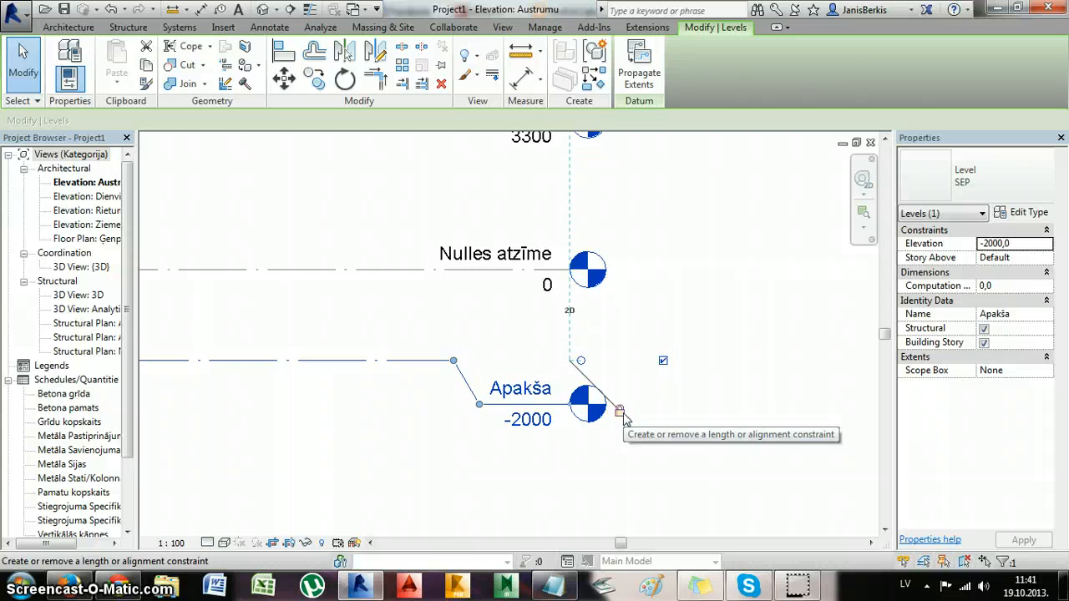
scroll(618, 410, down, 3)
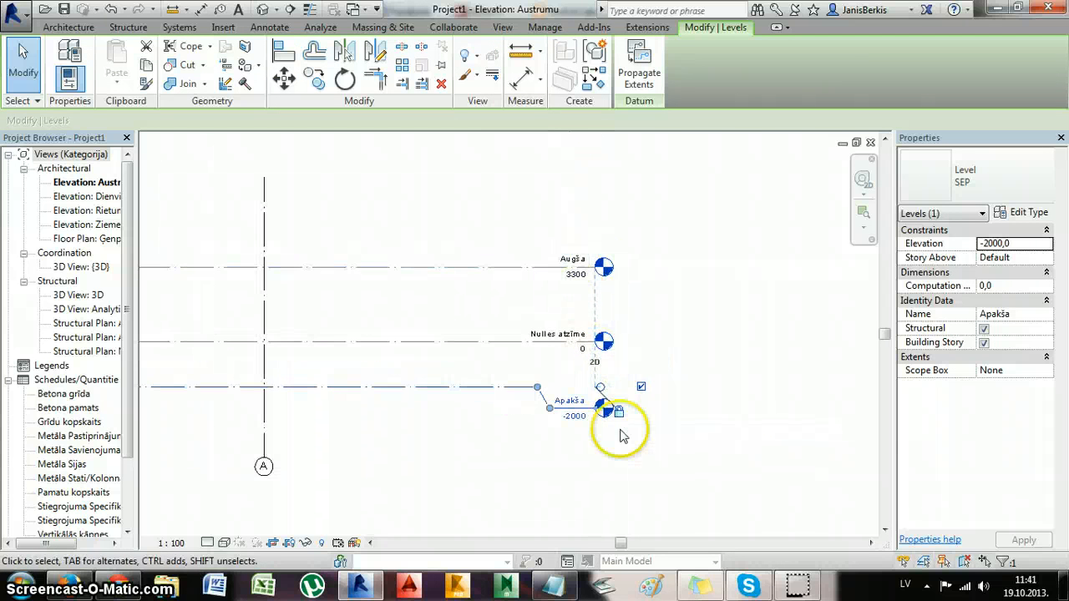
scroll(621, 432, up, 3)
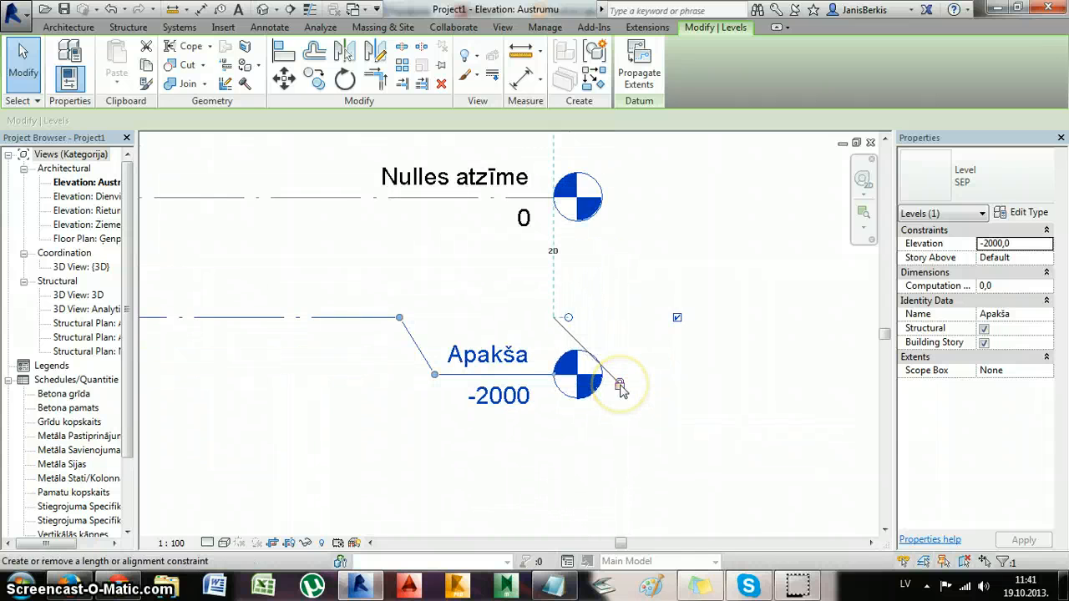
click(620, 387)
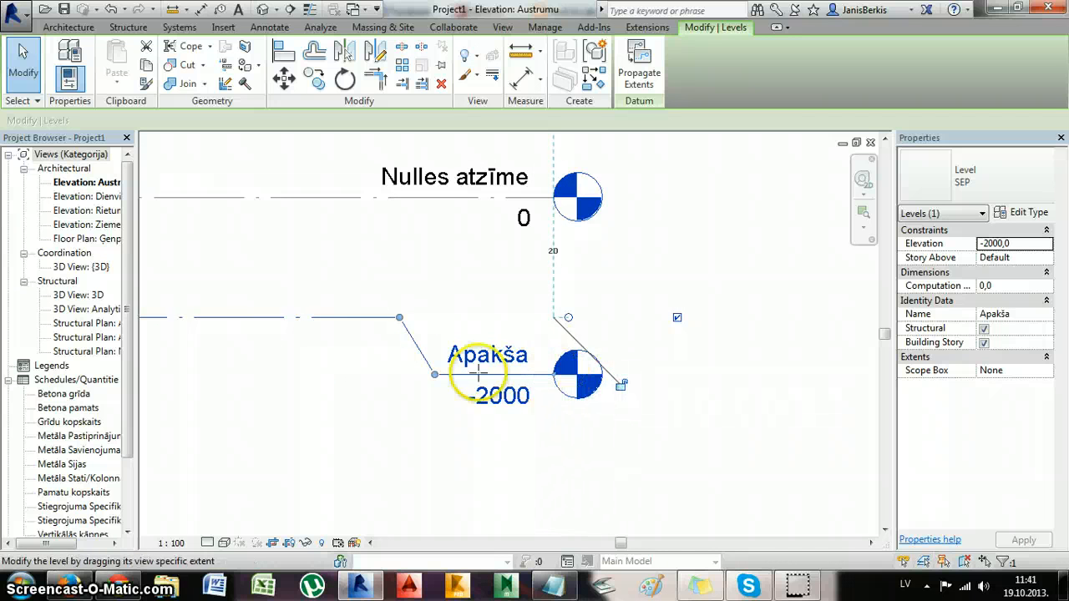
drag(478, 373, 554, 380)
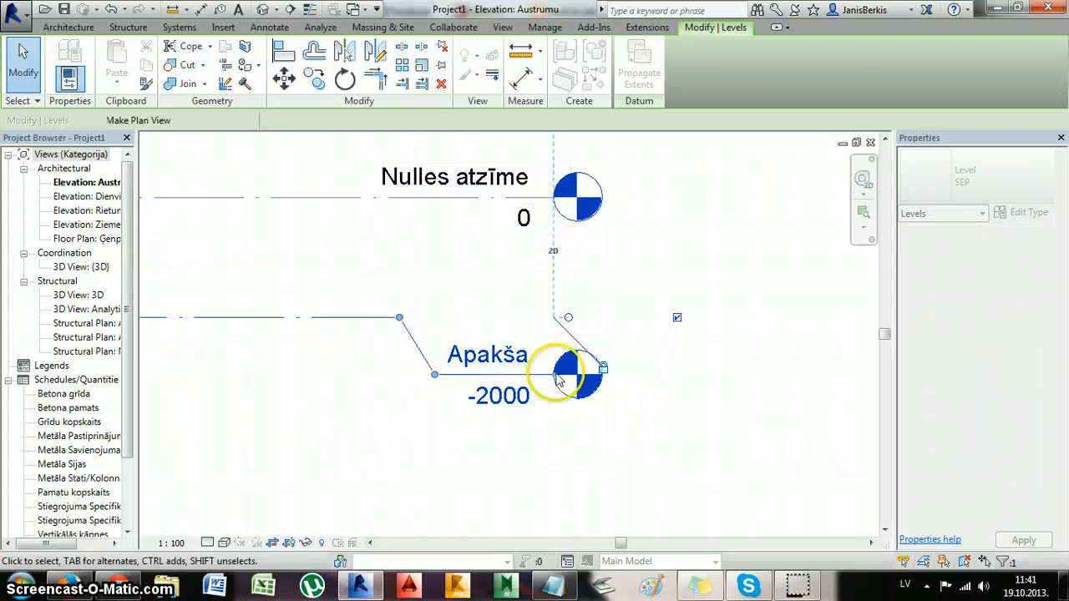
click(632, 405)
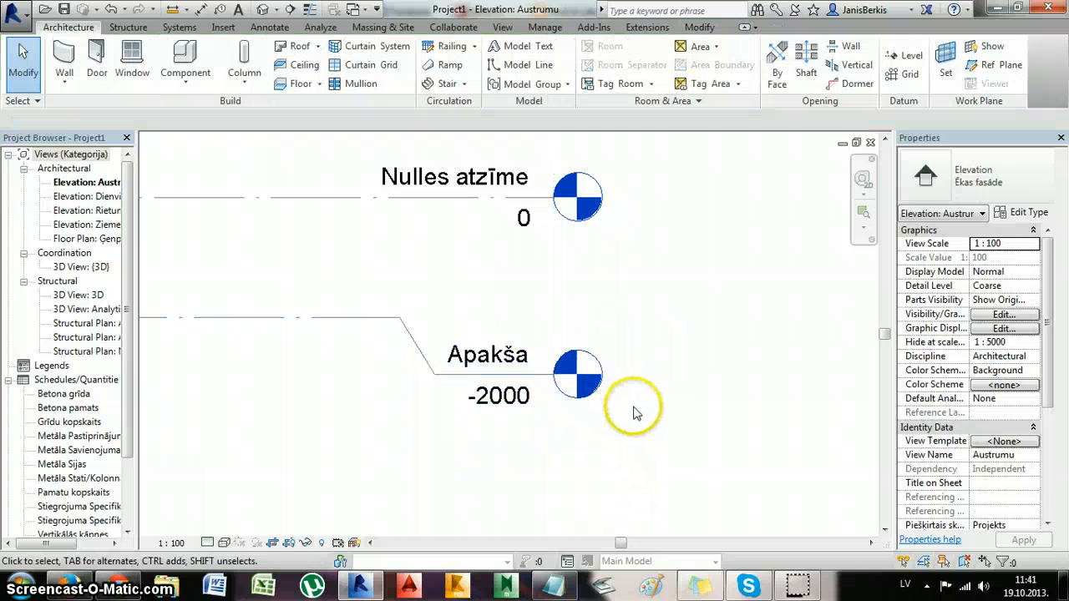
Hide the level head at the Apakša level's left end and show it again.
scroll(636, 407, down, 1)
click(573, 391)
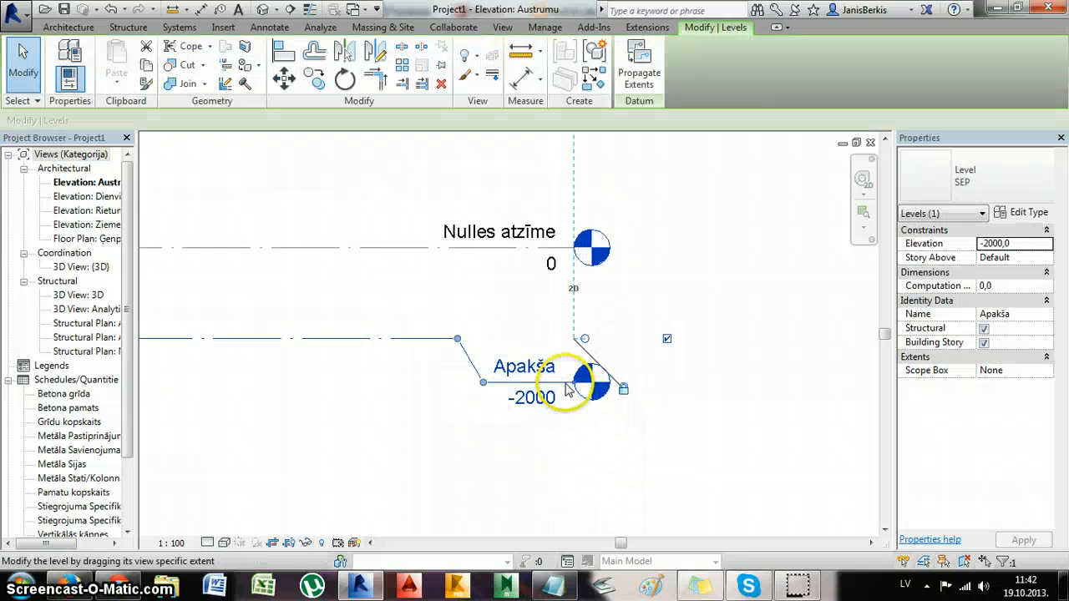
middle_drag(825, 394, 754, 396)
scroll(625, 362, down, 3)
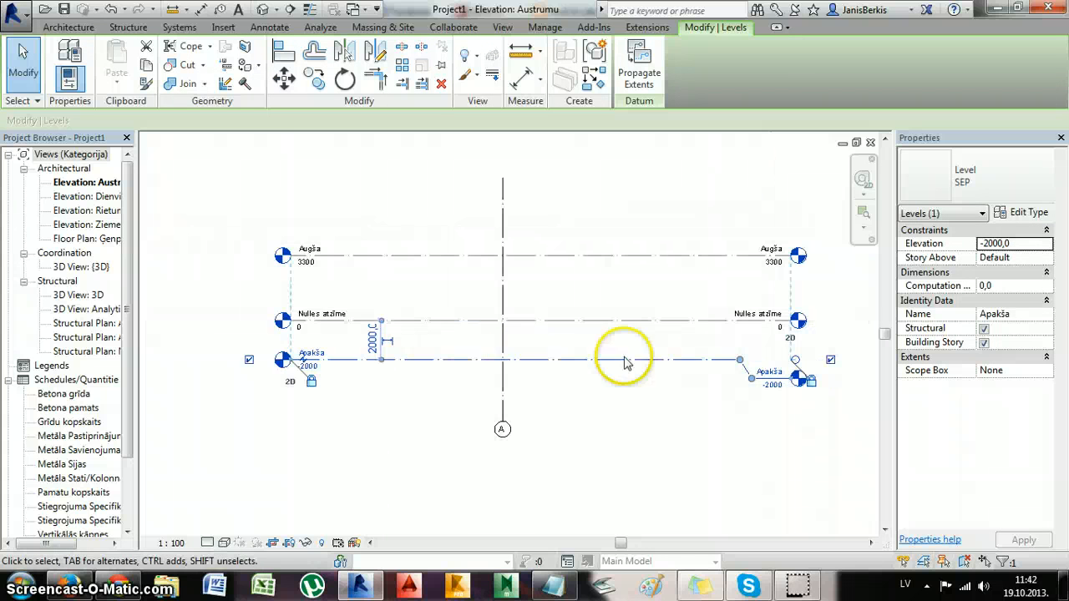
scroll(278, 365, up, 3)
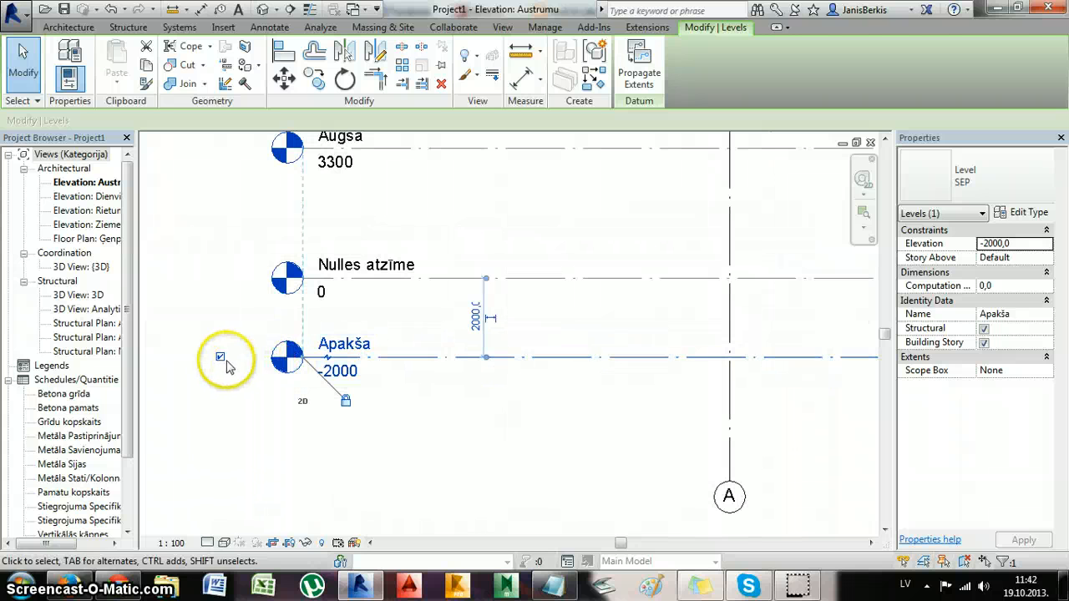
click(220, 357)
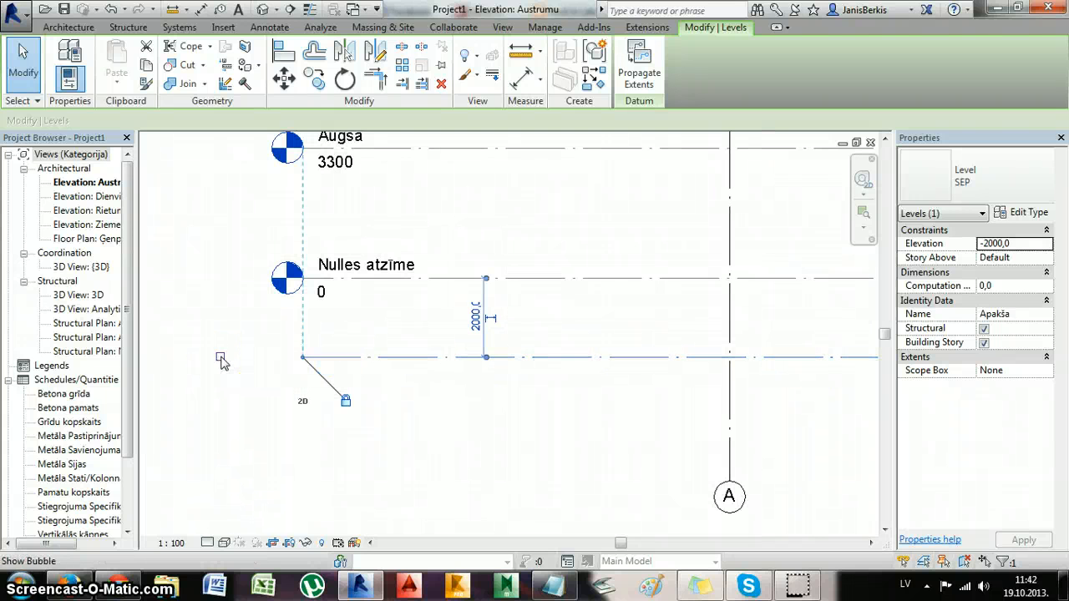
click(219, 357)
scroll(220, 359, down, 3)
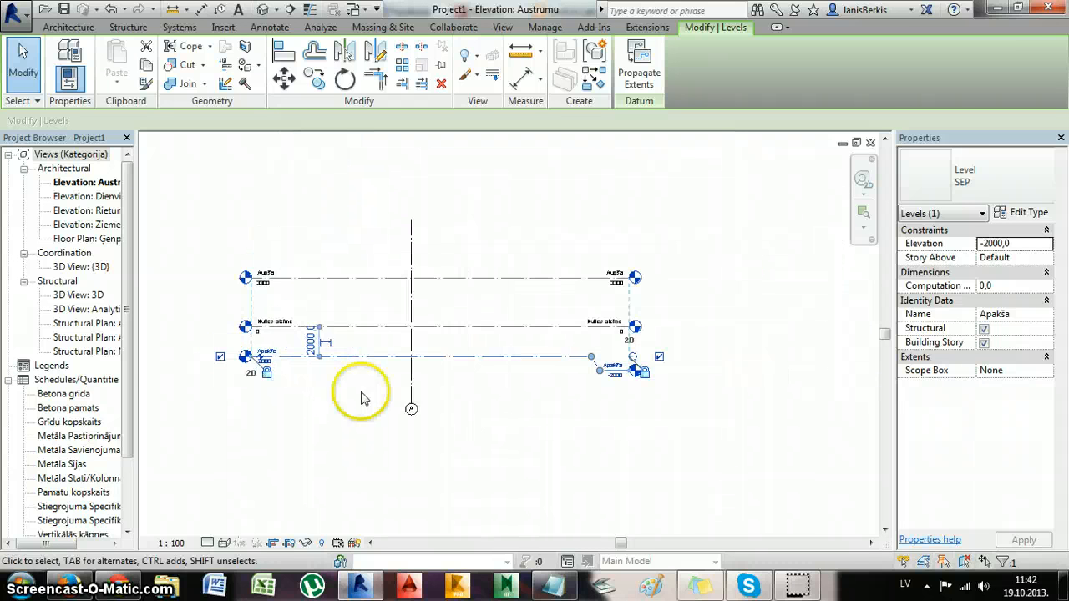
Check which level types are available for the Apakša level, keep SEP, and deselect the level.
middle_drag(393, 412, 382, 428)
scroll(548, 345, up, 2)
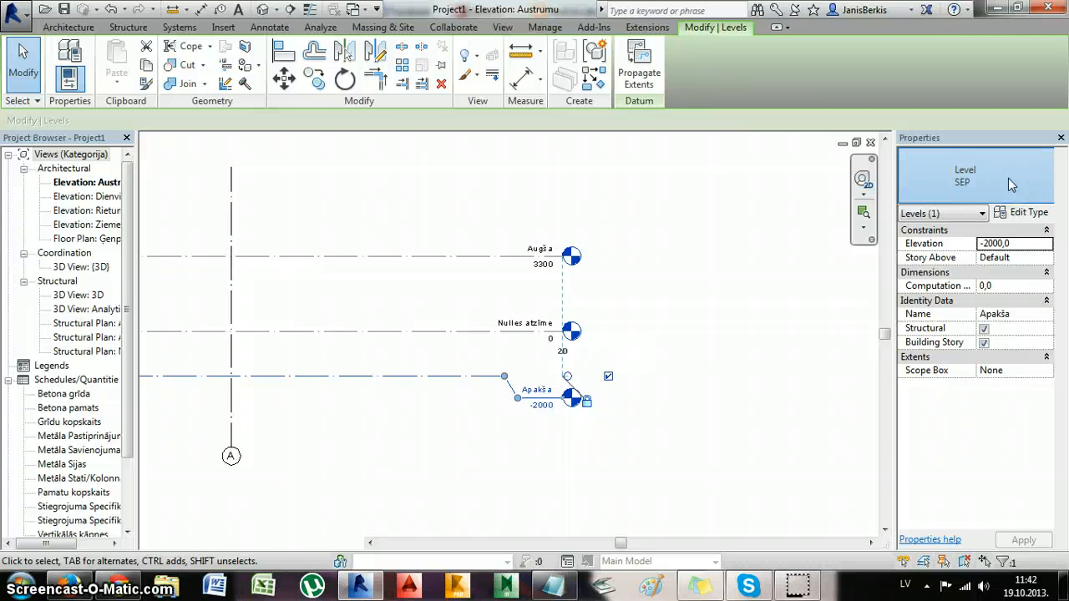
click(982, 173)
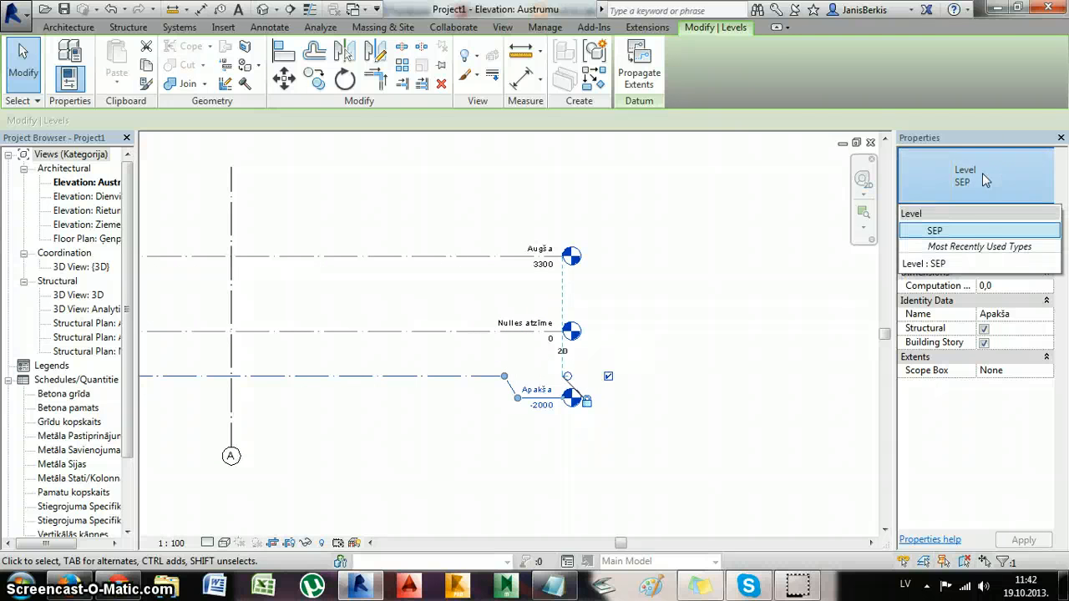
click(982, 173)
click(675, 398)
Rename the Apakša level to Zemes līmenis and agree to rename the corresponding views.
scroll(599, 426, up, 3)
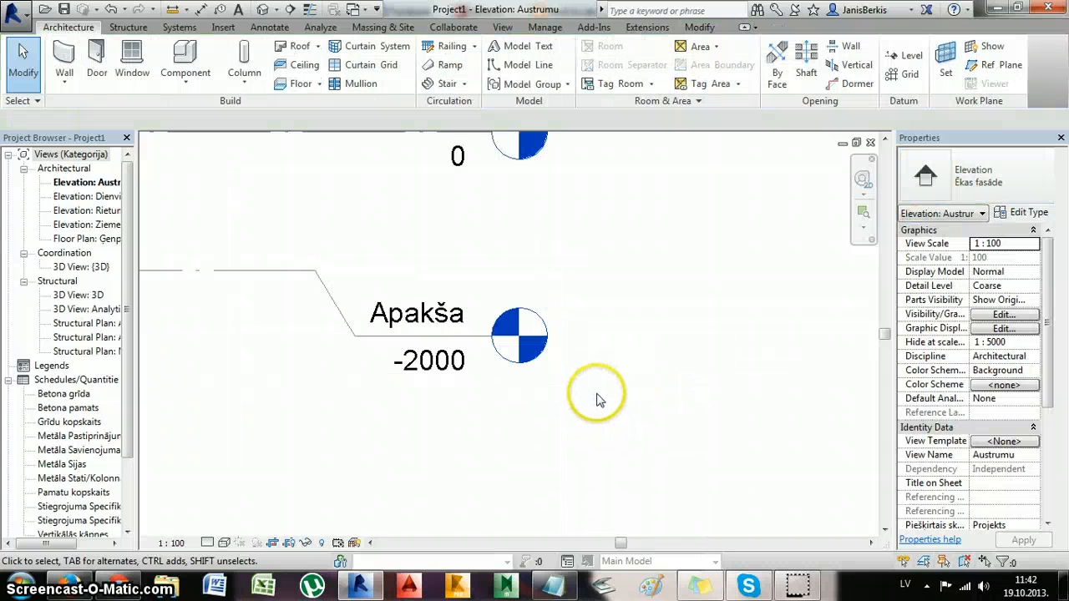
middle_drag(597, 394, 692, 439)
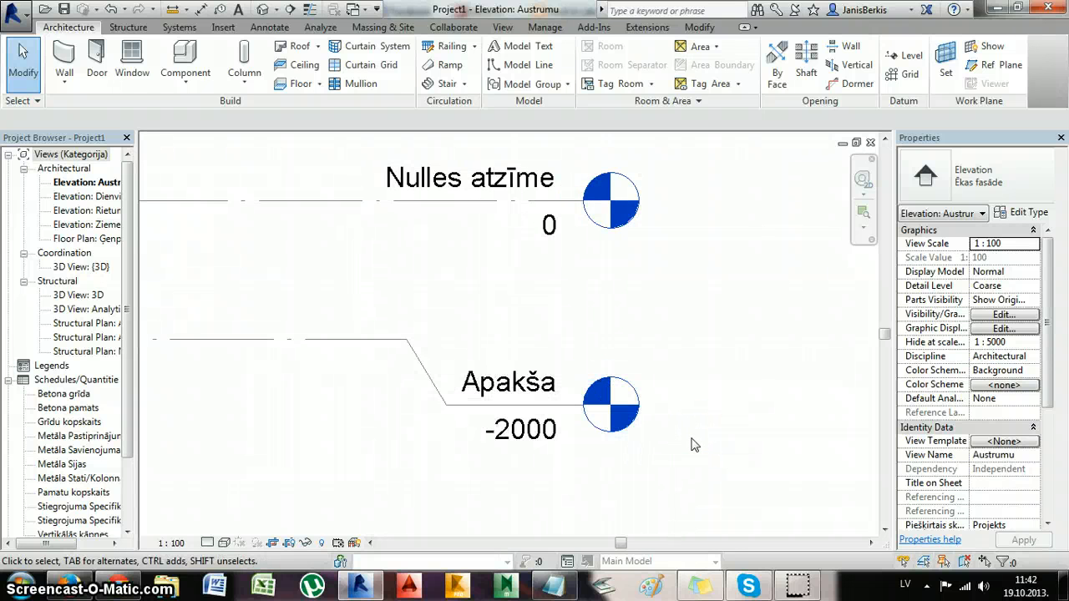
scroll(691, 444, down, 3)
click(576, 426)
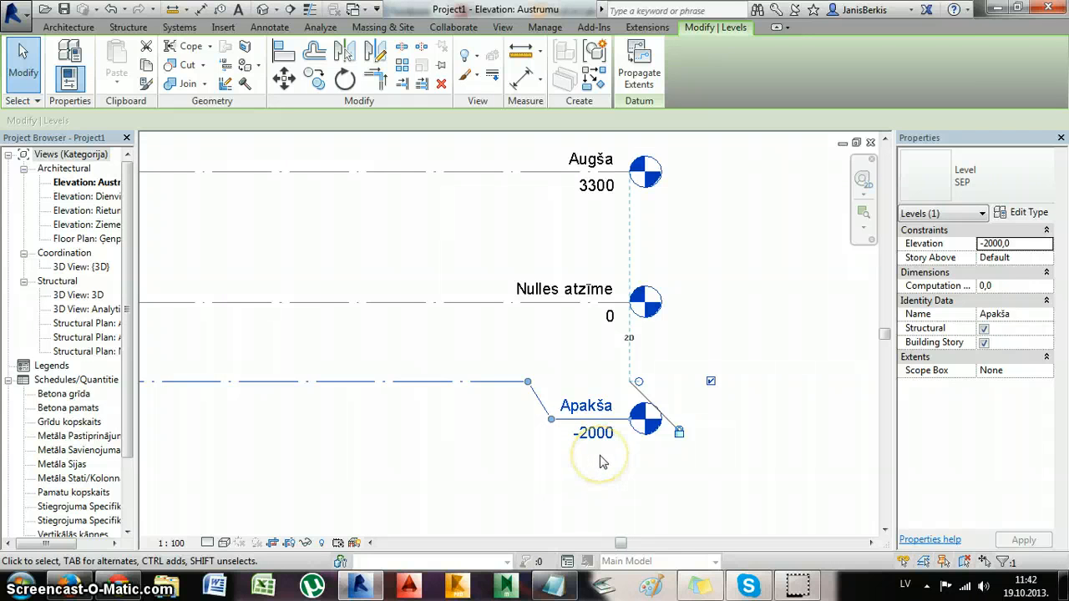
click(600, 457)
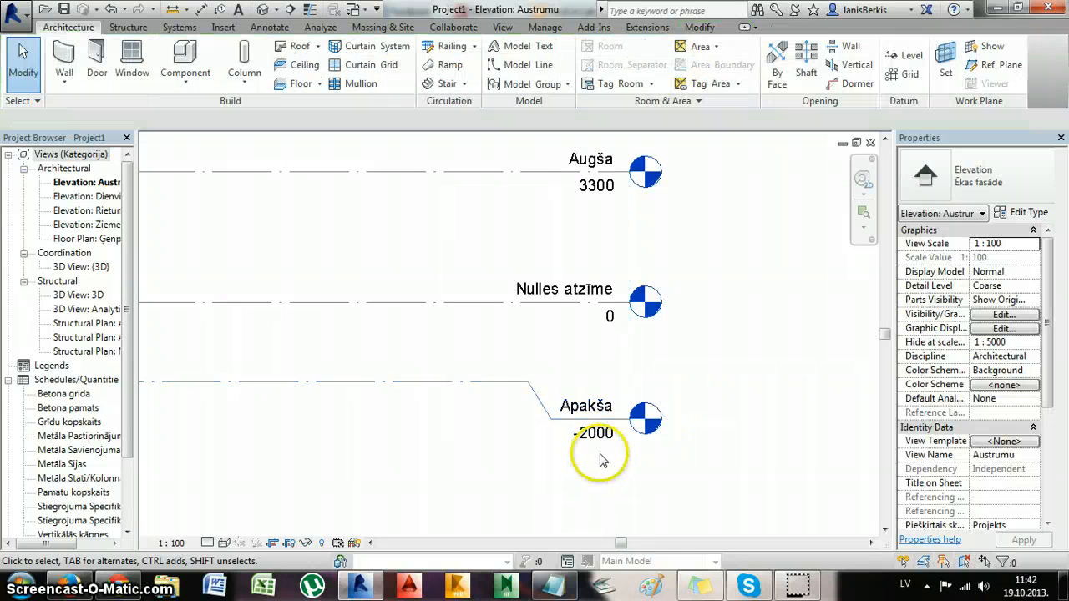
click(597, 408)
click(595, 406)
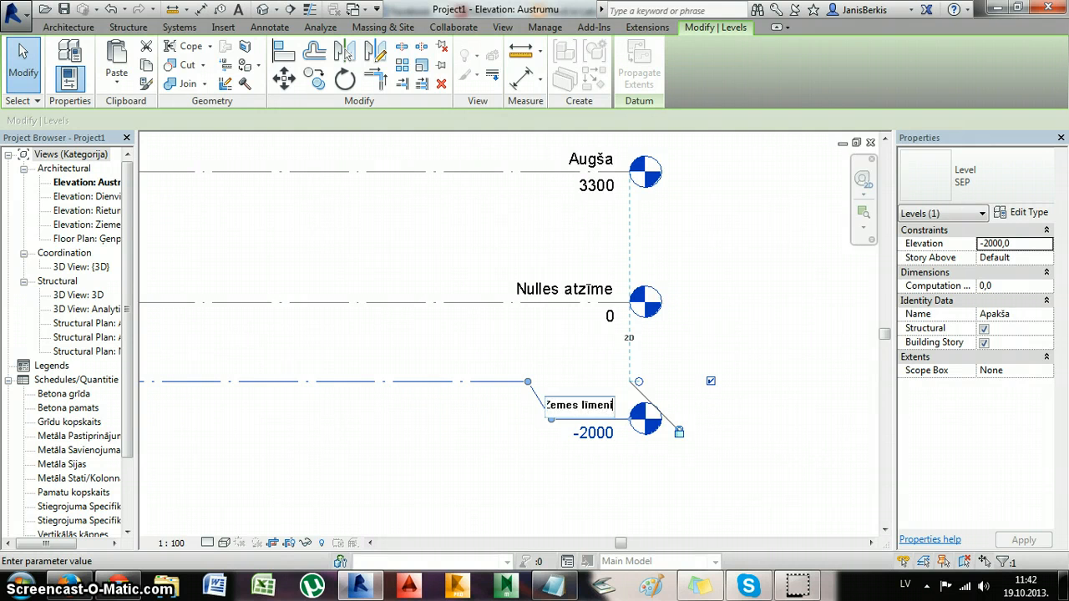
text(Zemes līmenis)
key(Return)
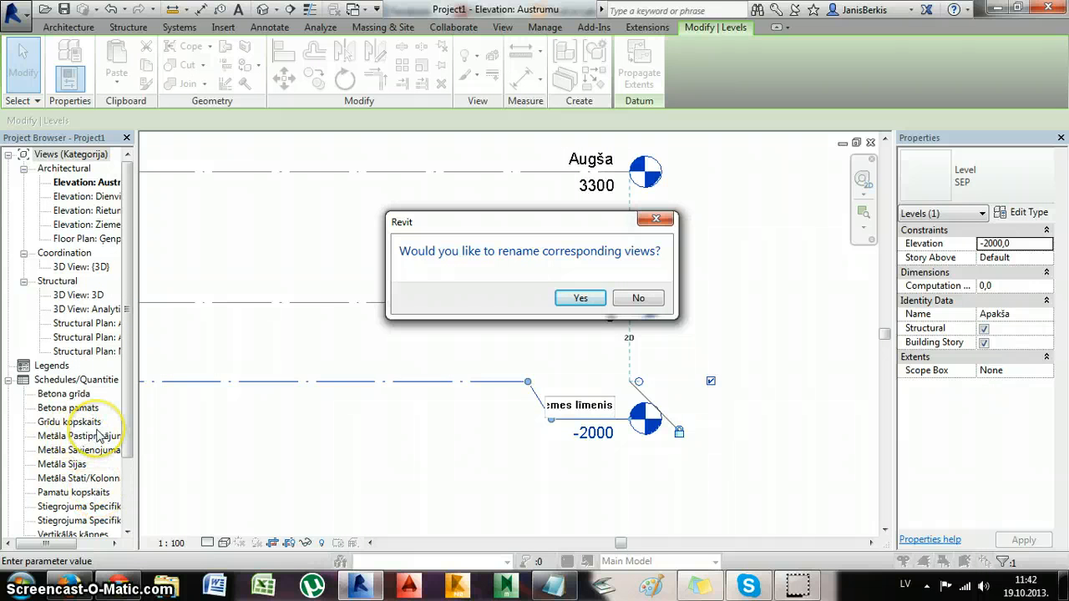
click(600, 298)
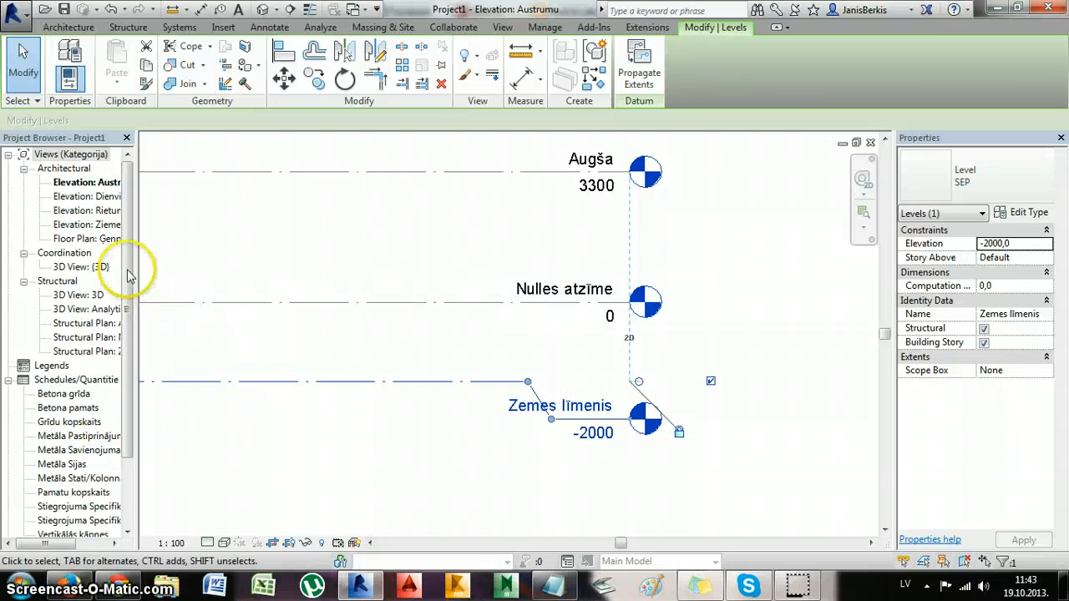
Check the name of the Zemes līmenis structural plan in the project's view list against its level.
drag(129, 254, 129, 227)
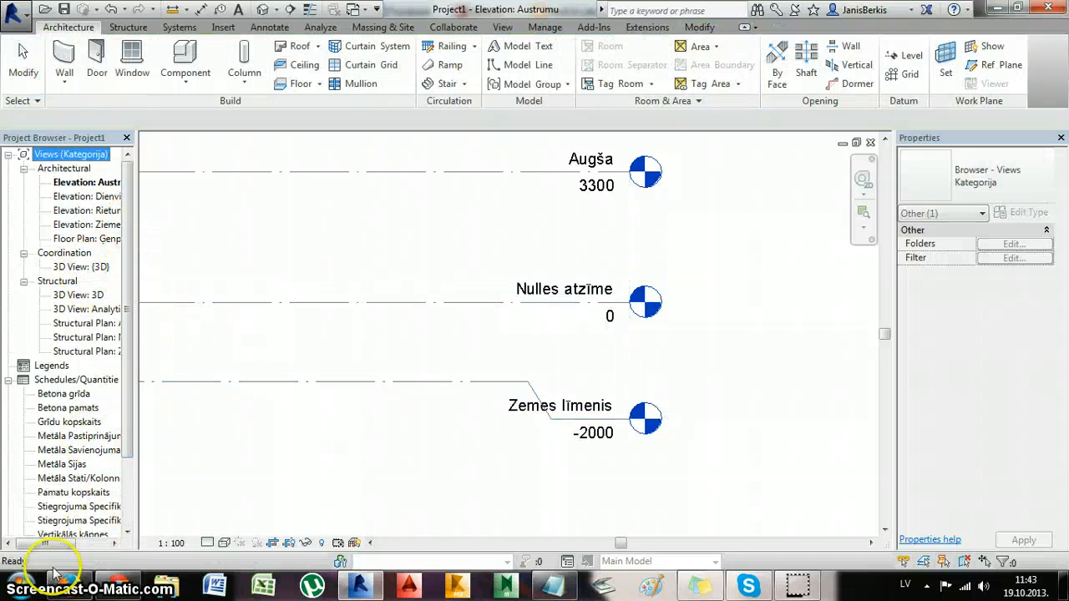
drag(50, 543, 77, 542)
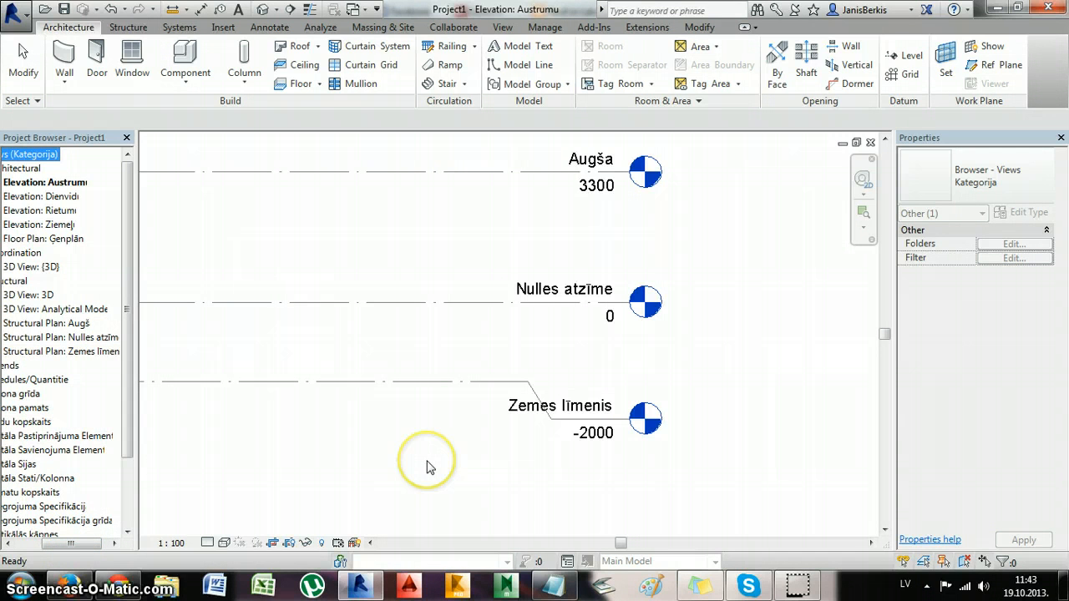
click(392, 381)
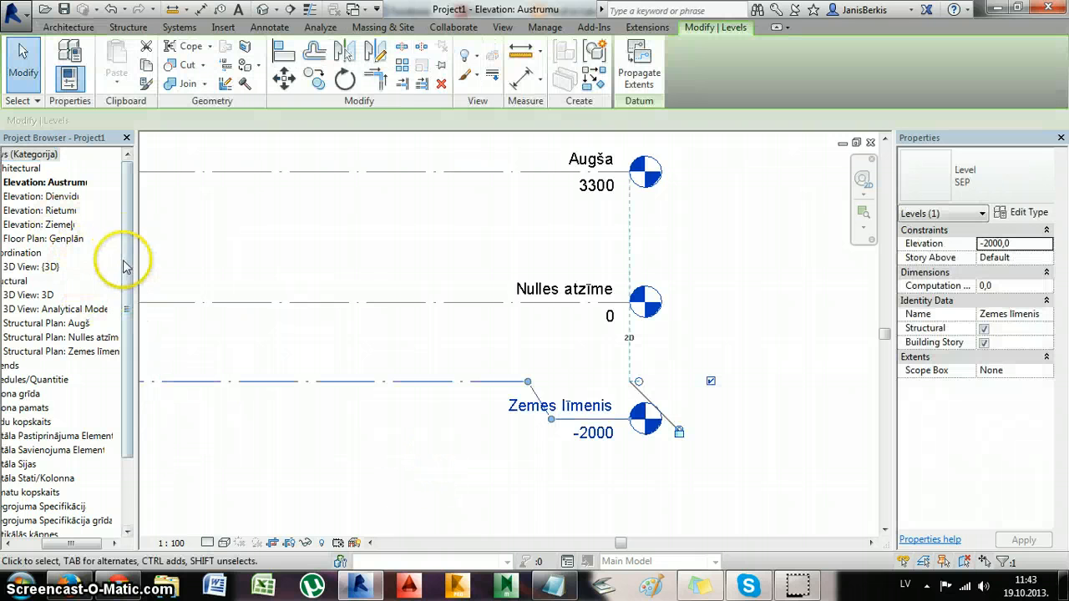
drag(109, 542, 99, 543)
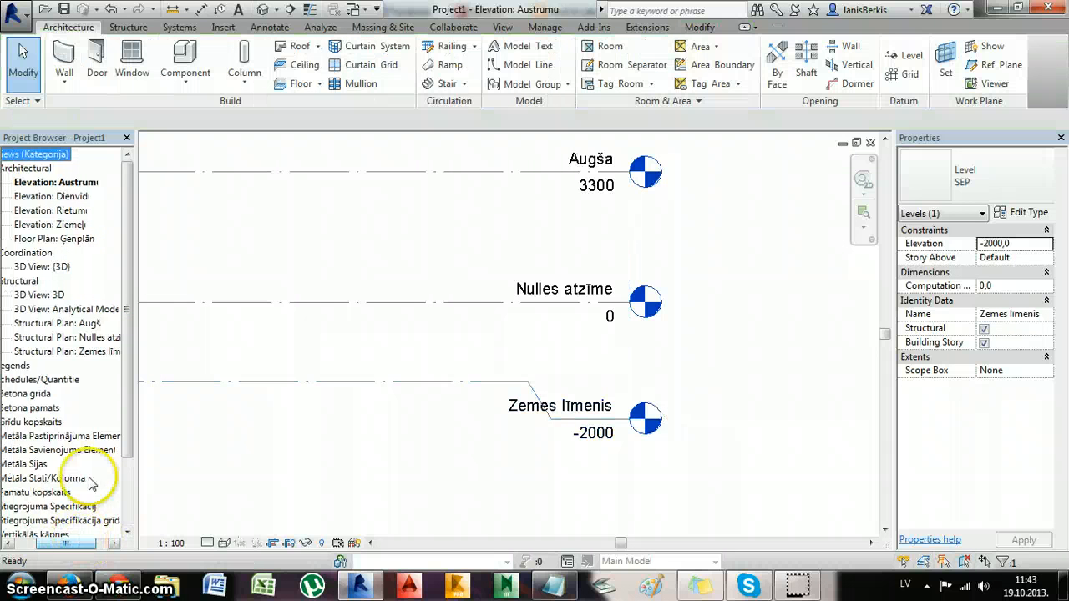
View the Ziemeļu elevation with its rename dialog and the Rietumu elevation, changing nothing, and return to the Austrumu elevation.
click(81, 226)
double_click(81, 225)
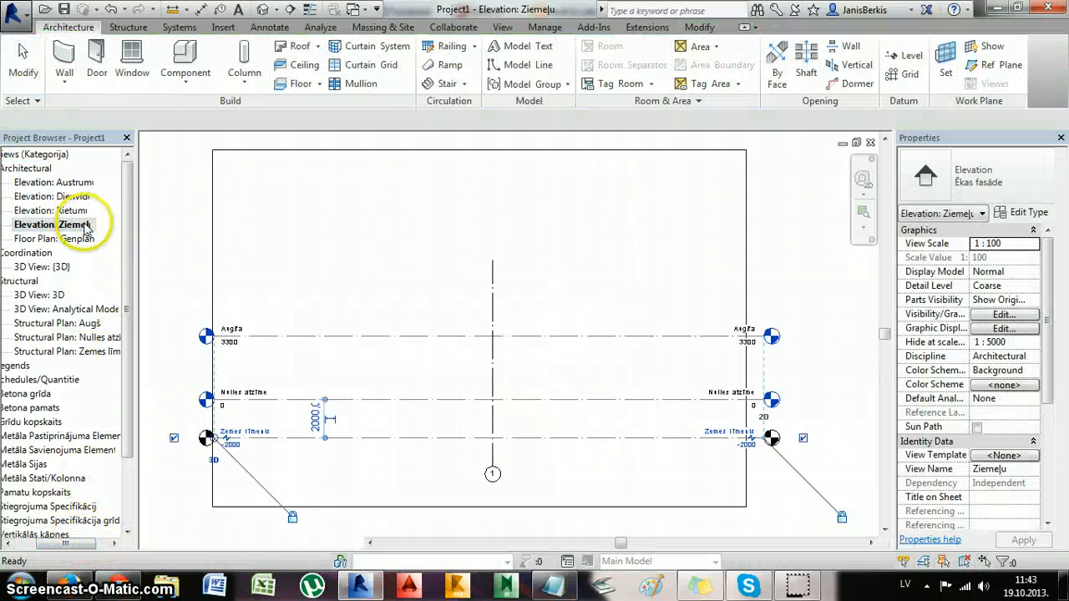
right_click(75, 226)
click(180, 436)
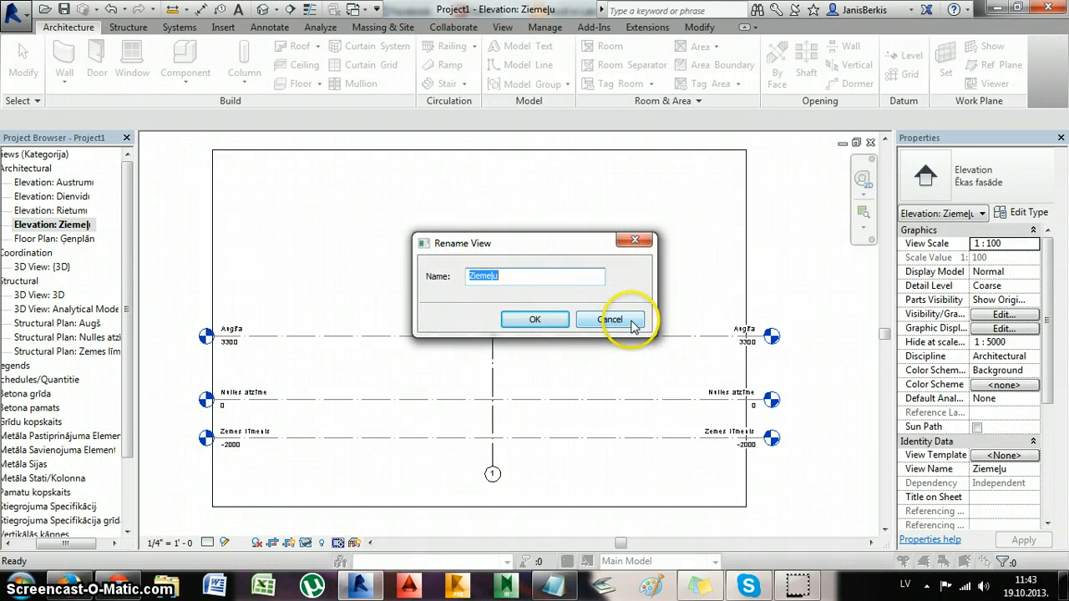
click(632, 322)
double_click(81, 210)
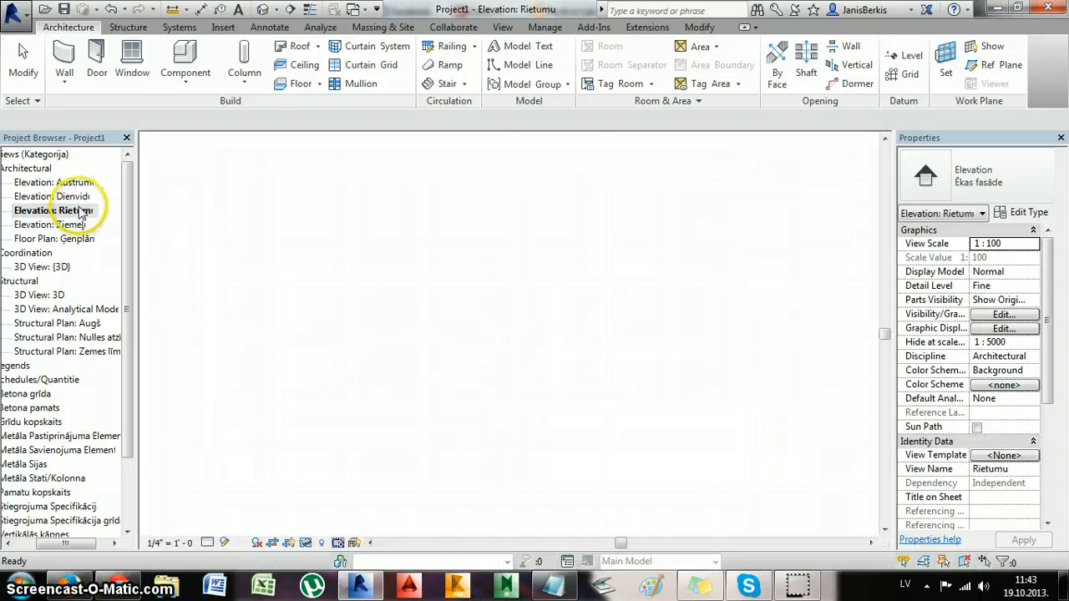
double_click(79, 182)
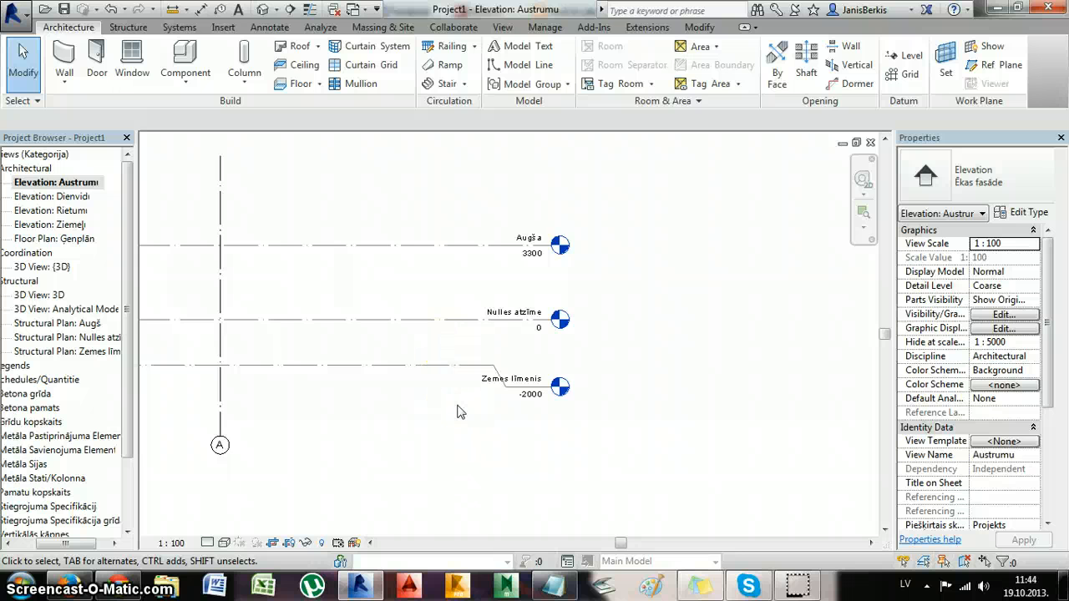
Set the Zemes līmenis level's elevation to -2500 in the Austrumu elevation and deselect the level.
scroll(457, 406, up, 3)
middle_drag(457, 405, 362, 425)
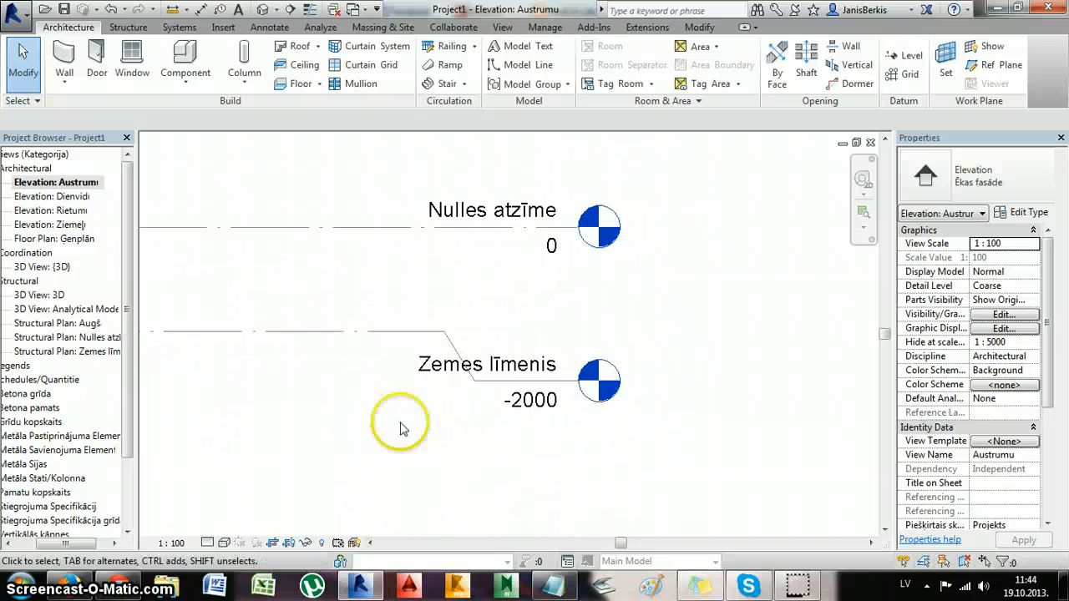
click(536, 404)
click(537, 403)
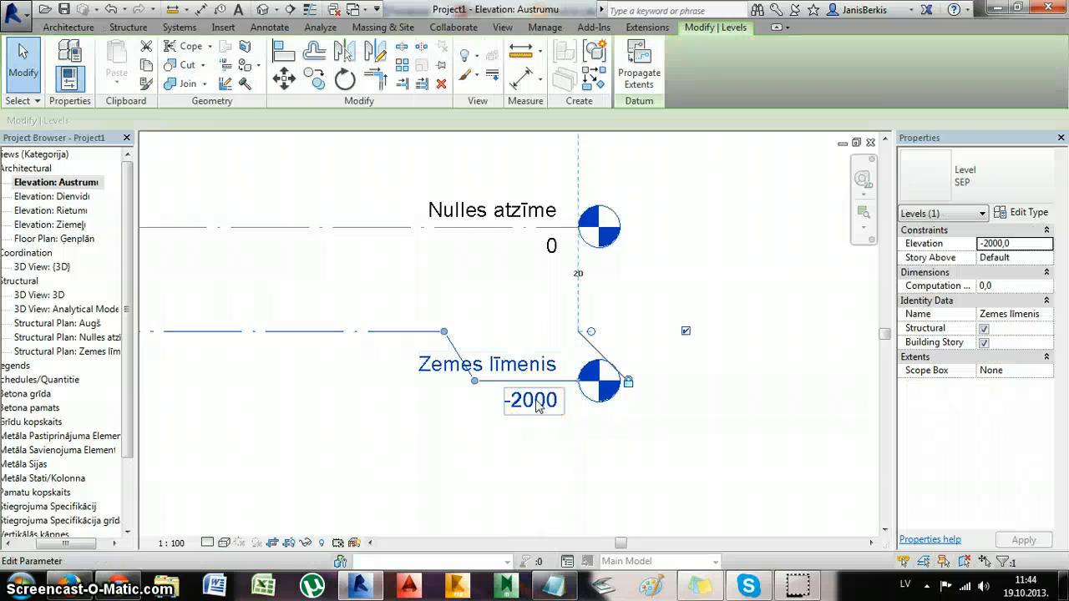
click(537, 402)
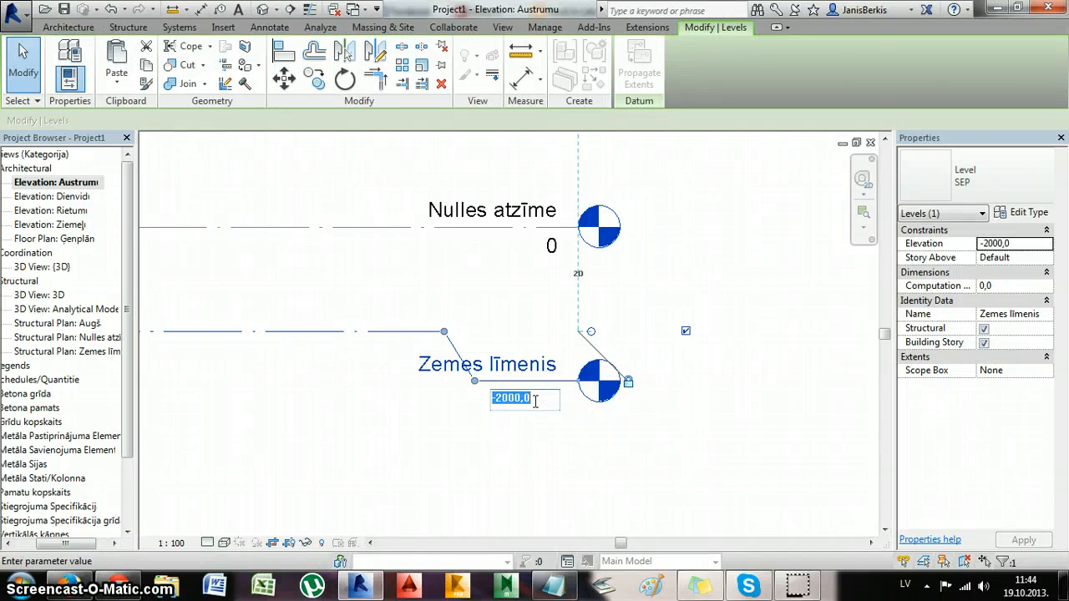
double_click(512, 398)
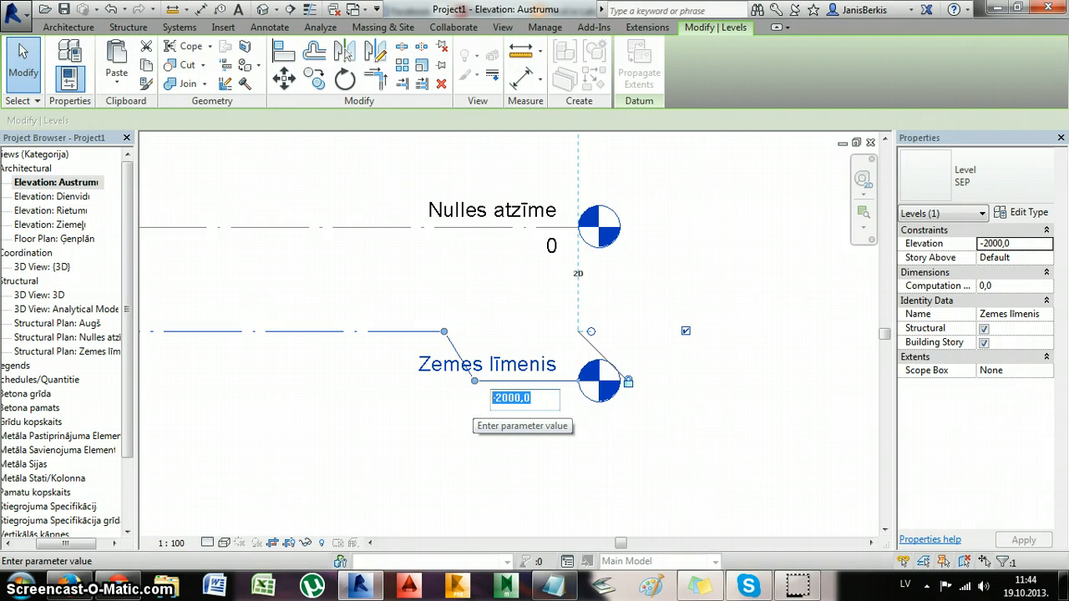
text(=2)
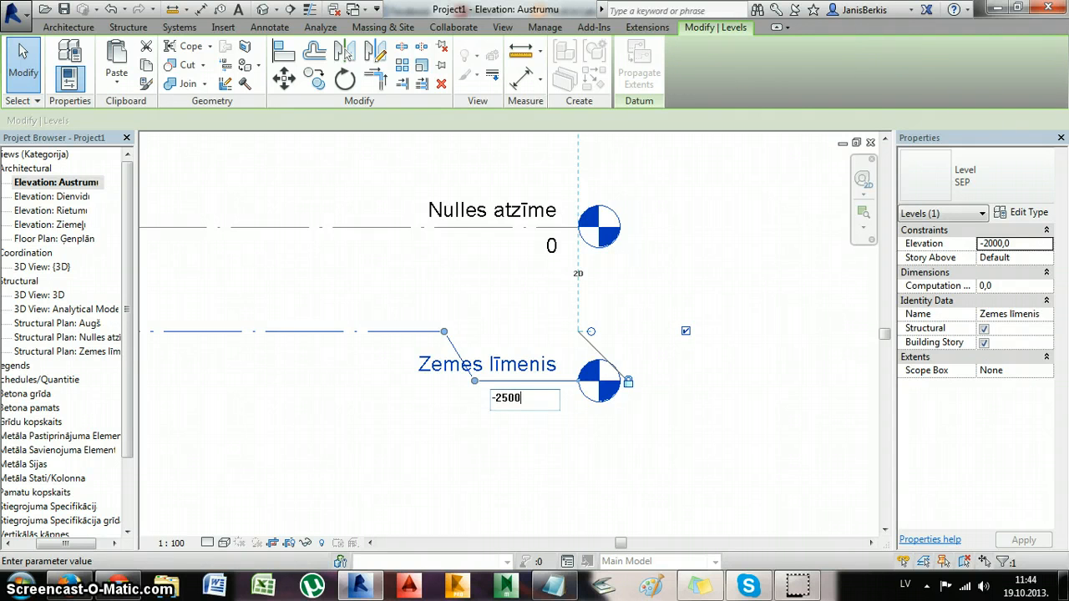
key(Return)
click(432, 451)
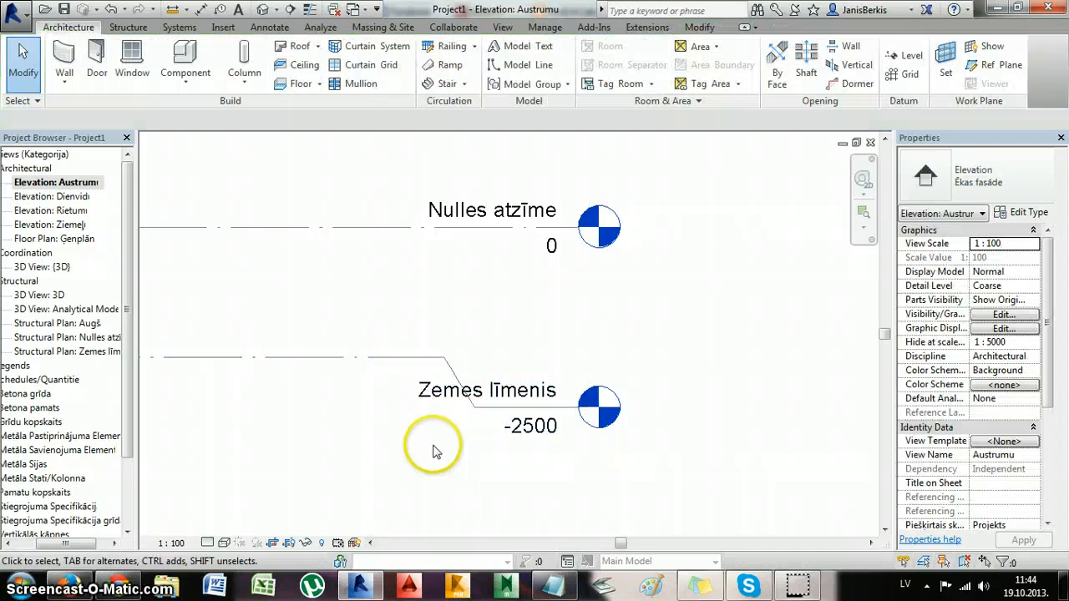
Move the Zemes līmenis level down to elevation -3900 with the Move tool.
scroll(432, 450, down, 3)
click(491, 359)
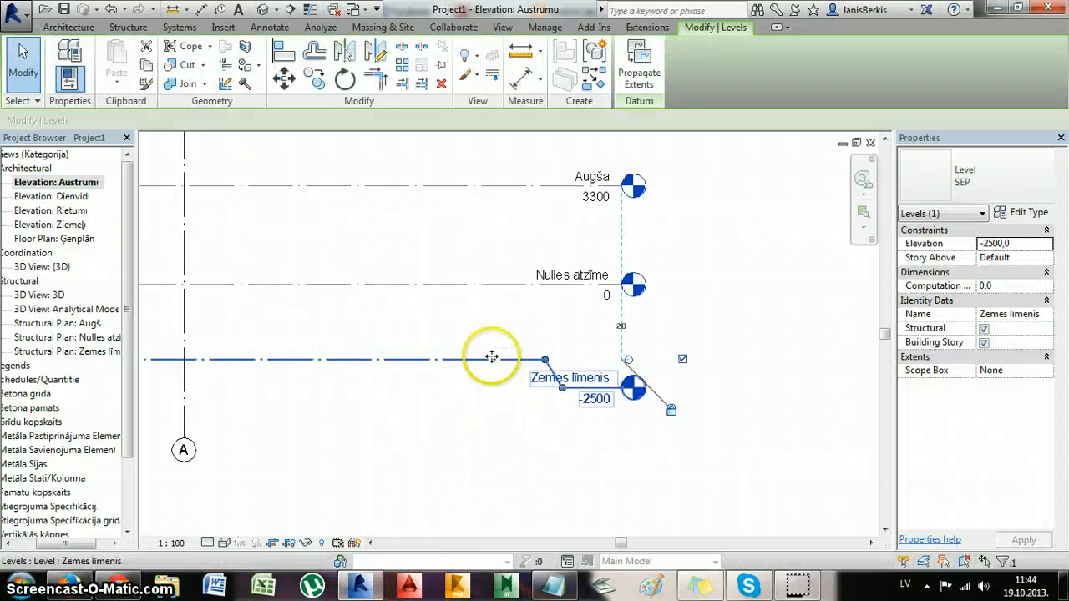
click(284, 77)
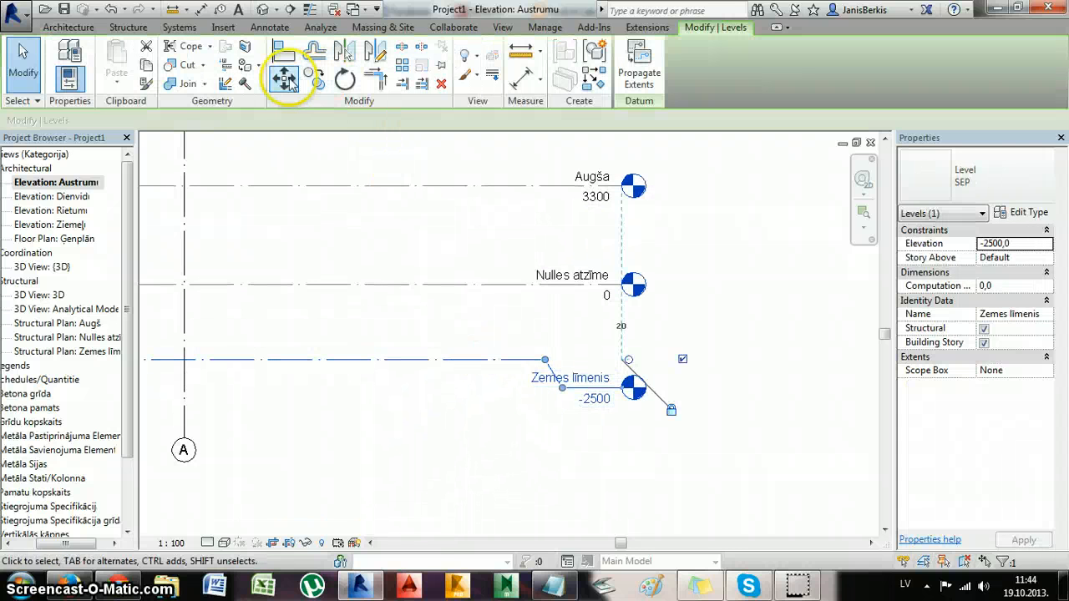
click(472, 368)
click(470, 402)
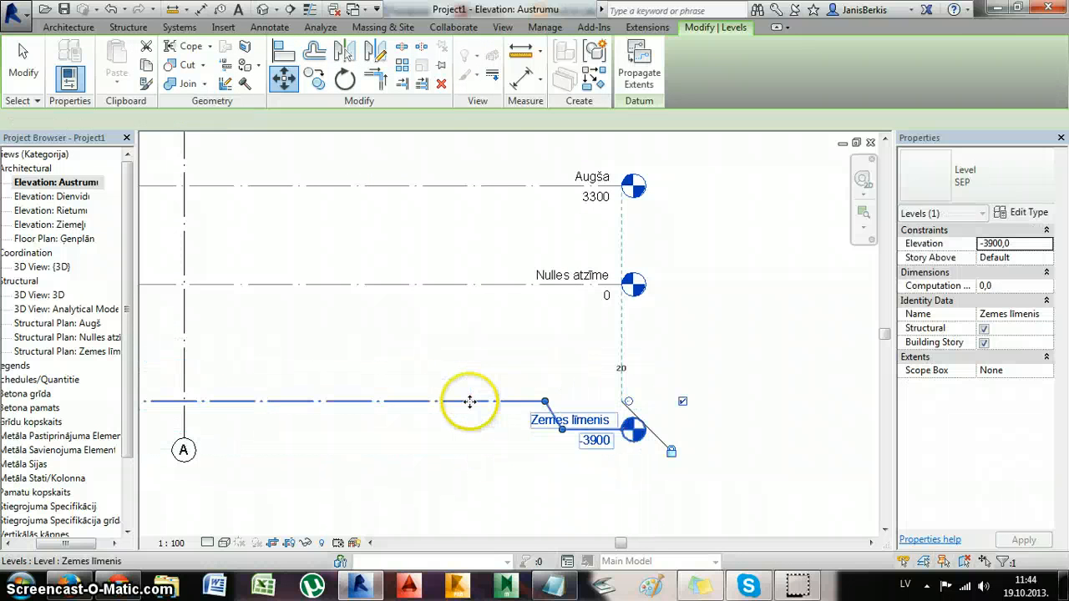
Straighten the elbow at the Zemes līmenis level head so it lines up with its level line, and deselect the level.
scroll(510, 380, down, 1)
drag(550, 416, 554, 384)
click(529, 441)
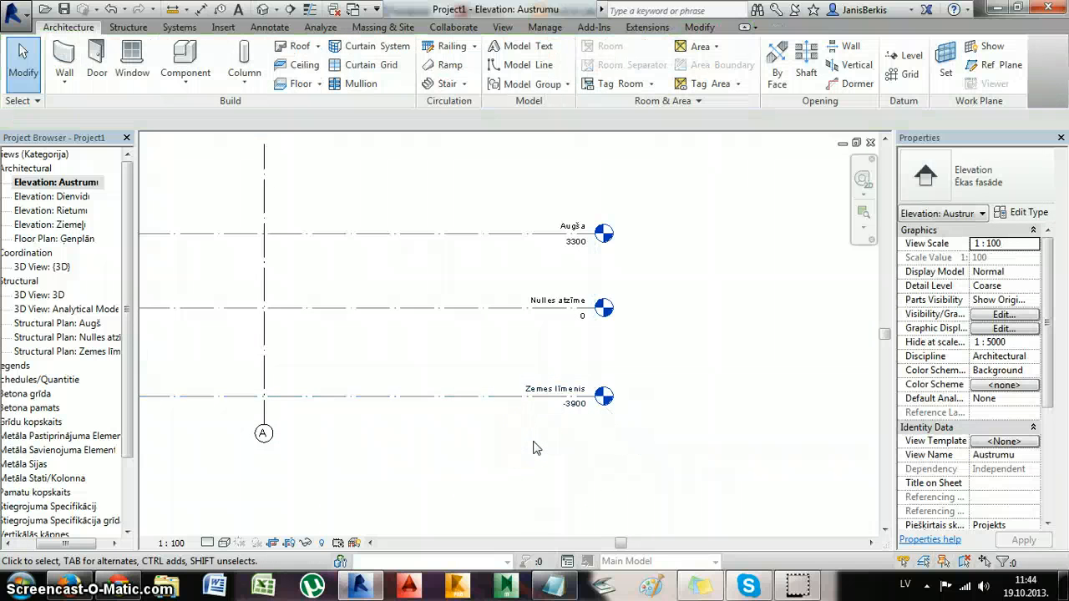
Copy the Zemes līmenis level 1400 mm upward to elevation -2500 and end the selection.
key(alt)
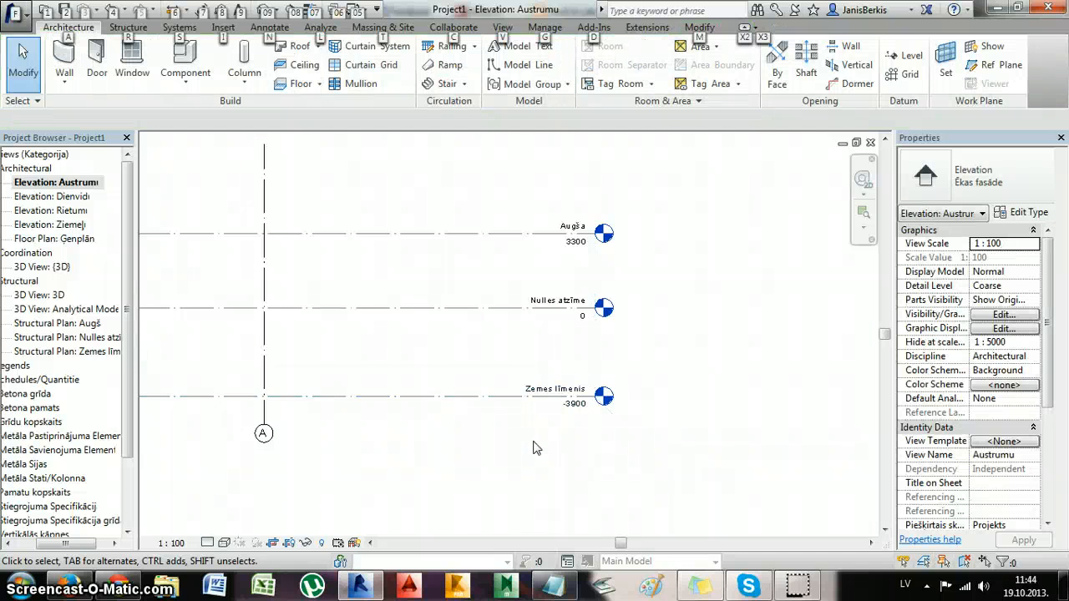
key(alt)
scroll(532, 441, down, 4)
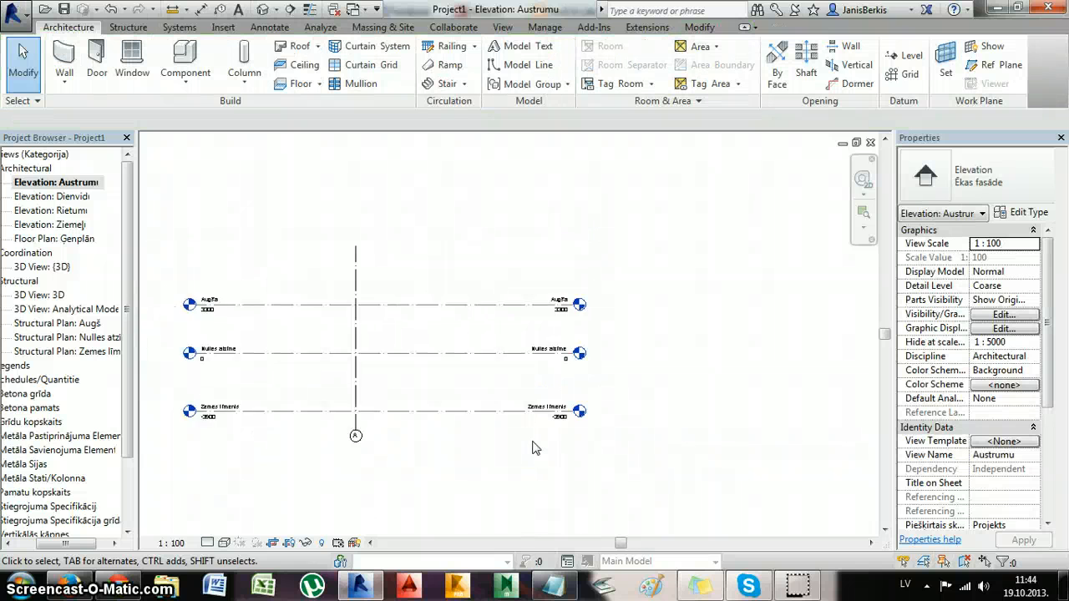
middle_drag(540, 451, 580, 429)
scroll(527, 441, up, 4)
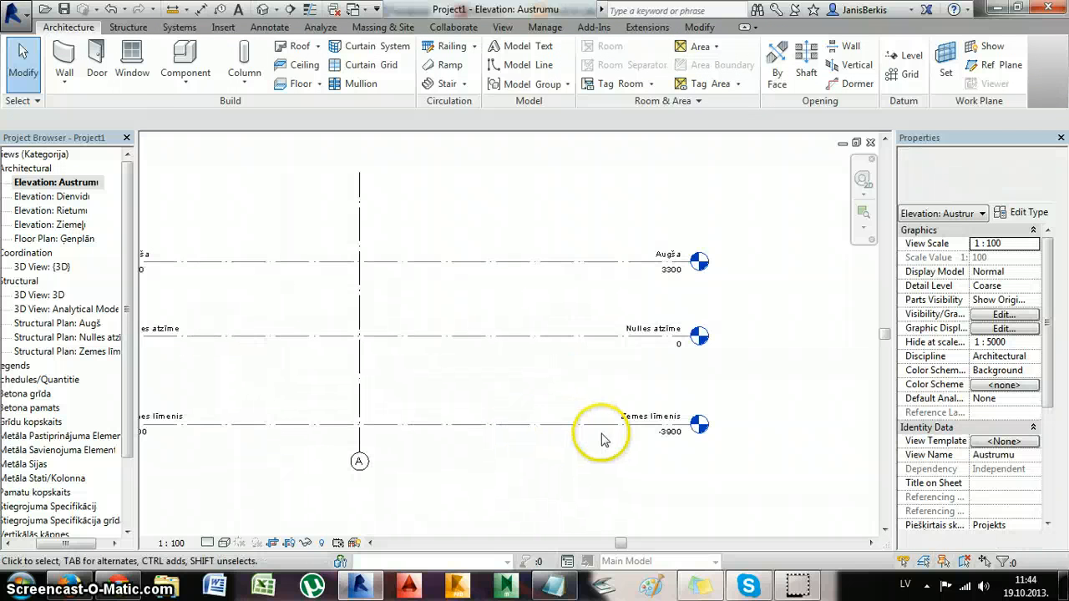
click(551, 427)
key(c)
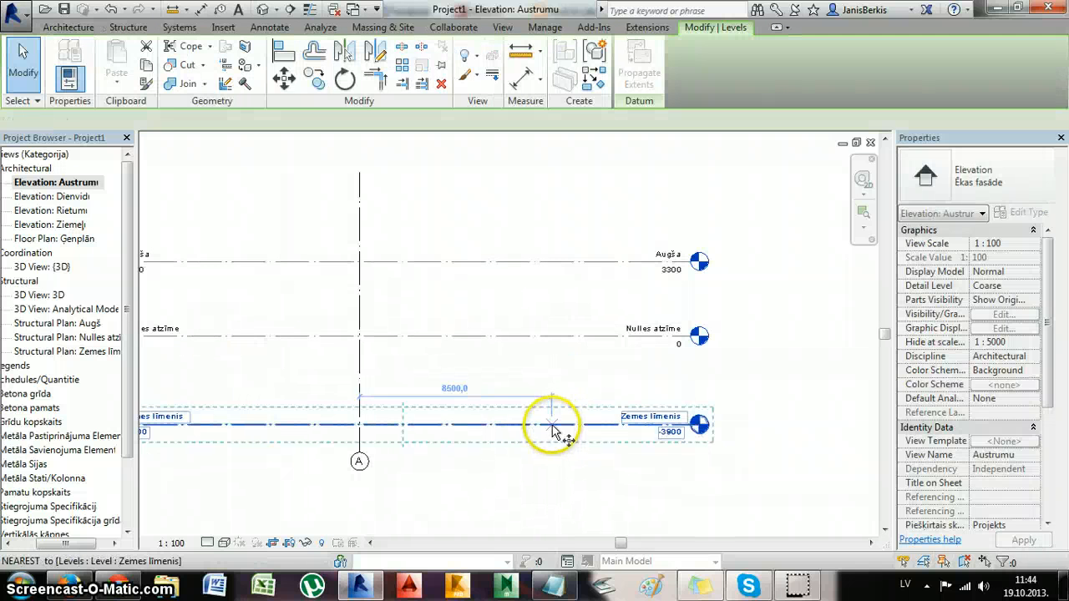
click(552, 425)
click(551, 395)
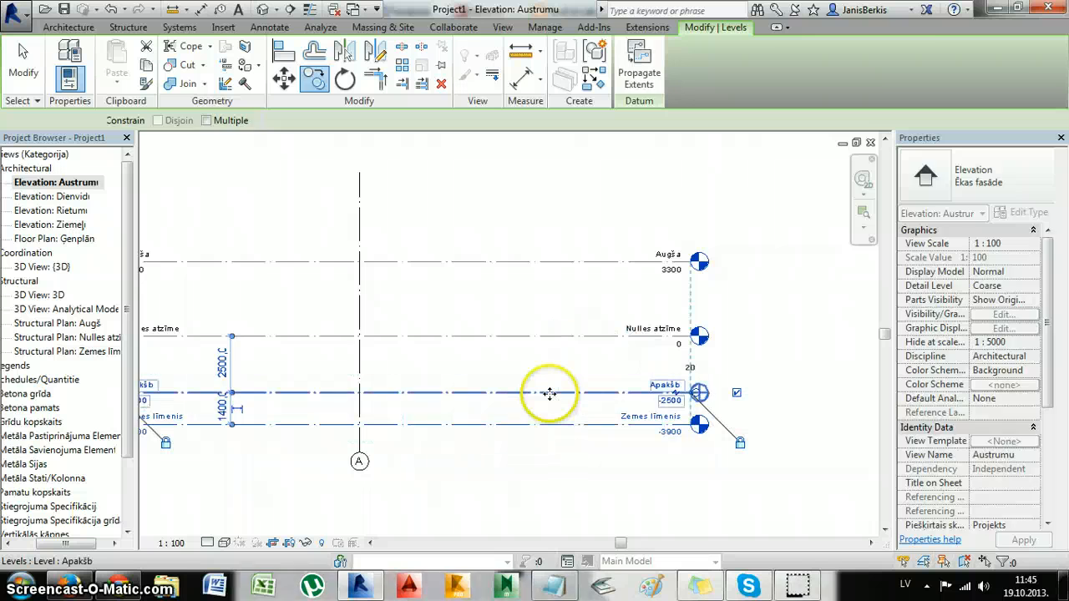
scroll(548, 460, down, 1)
key(Escape)
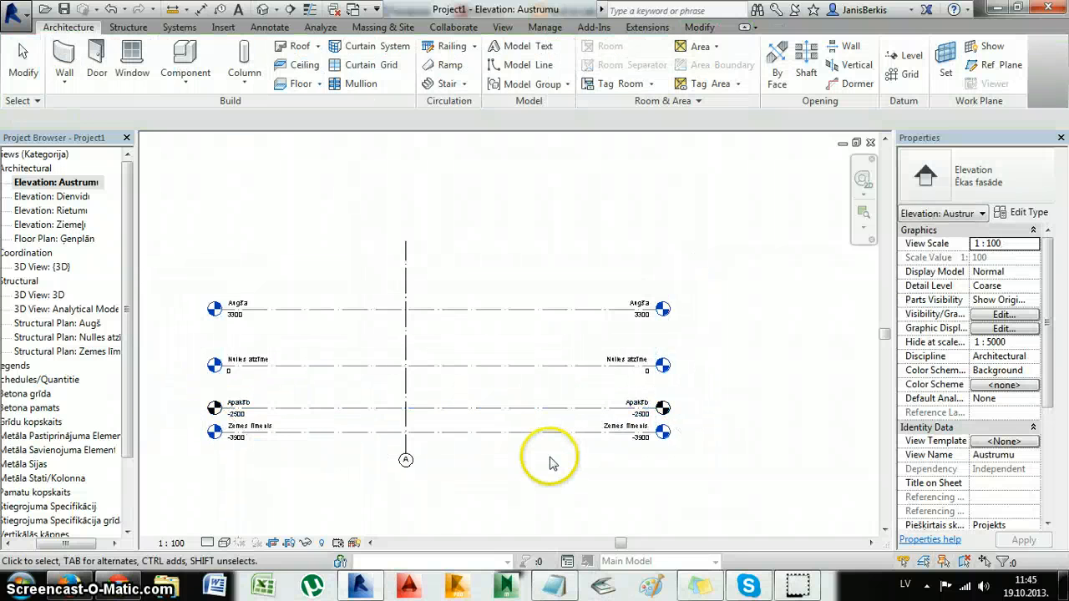
Create a structural plan of type Nesošo konstrukciju plāns for the copied level at -2500.
middle_drag(548, 459, 431, 424)
scroll(622, 445, up, 5)
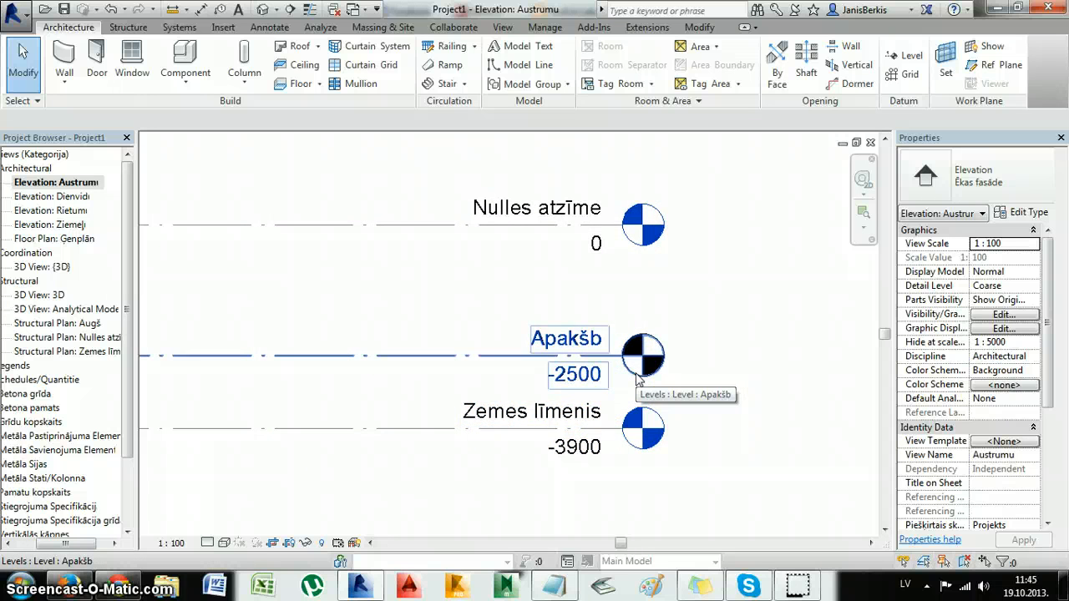
scroll(639, 378, down, 3)
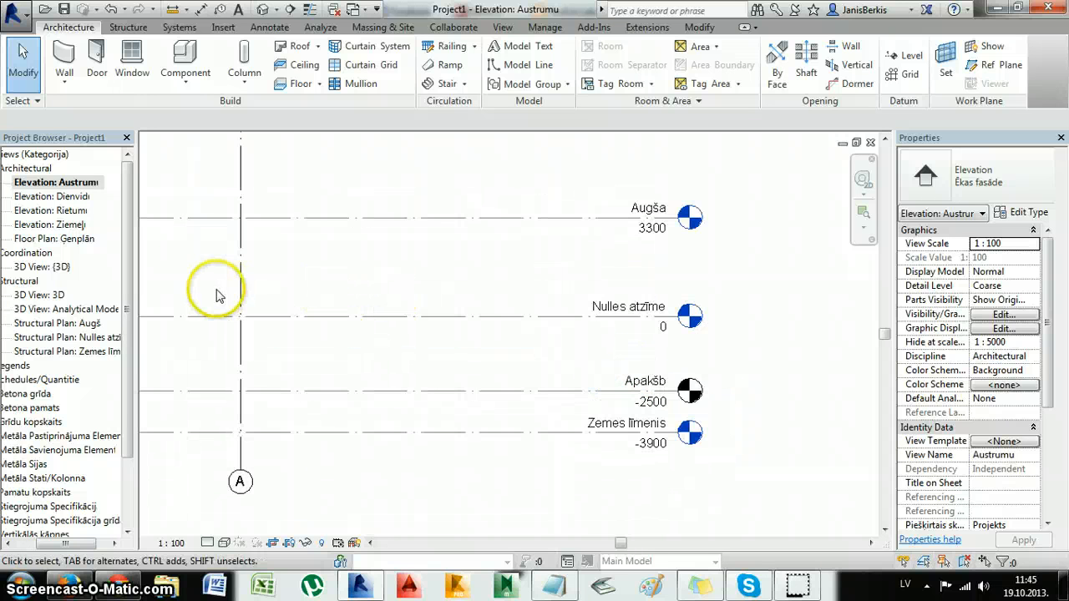
middle_drag(388, 361, 434, 349)
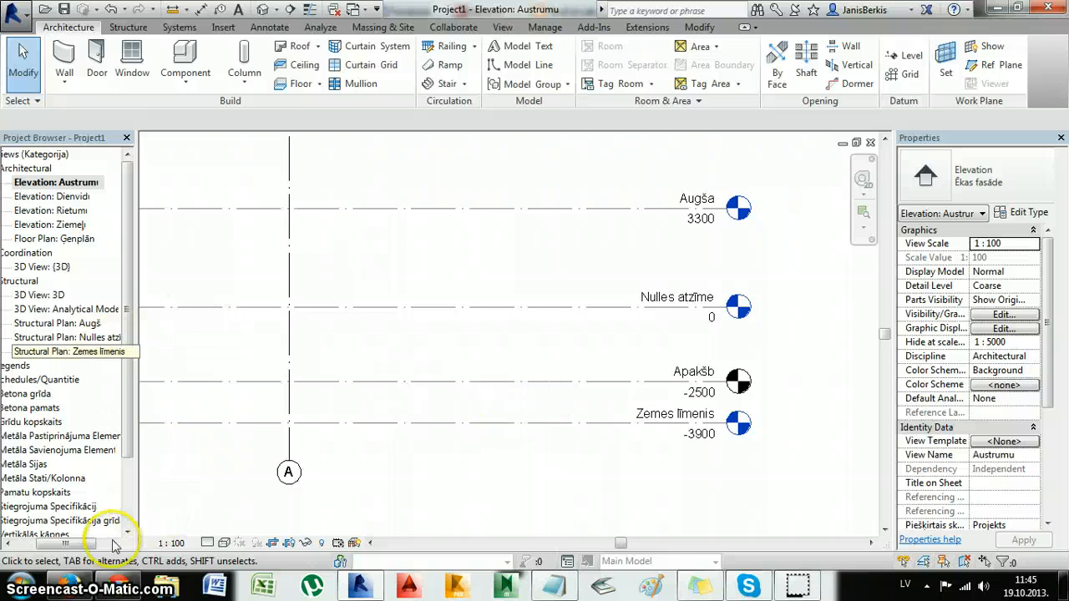
drag(70, 551, 46, 549)
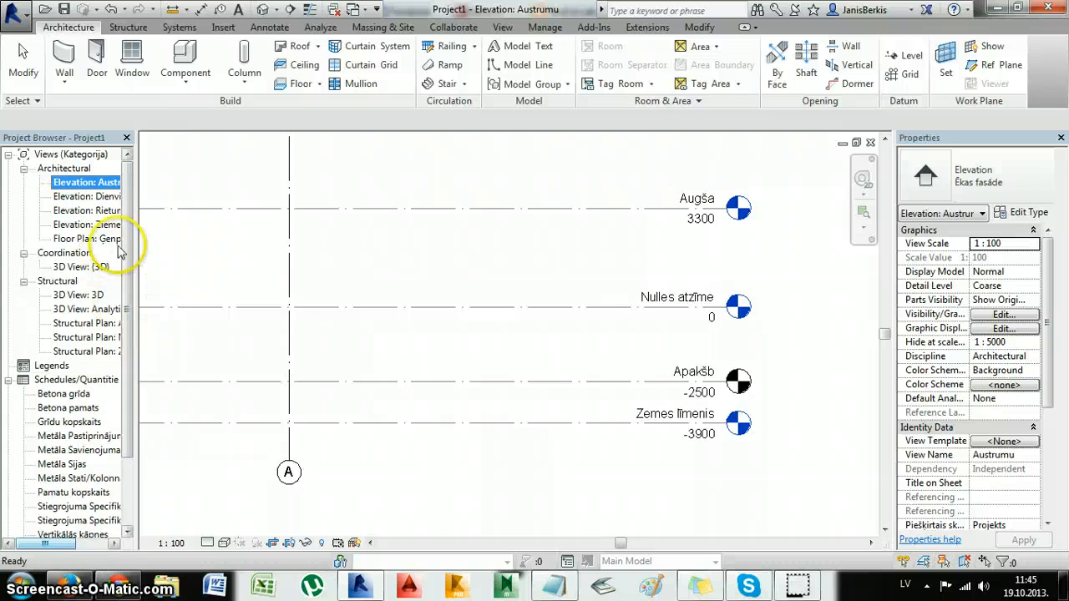
drag(123, 255, 125, 283)
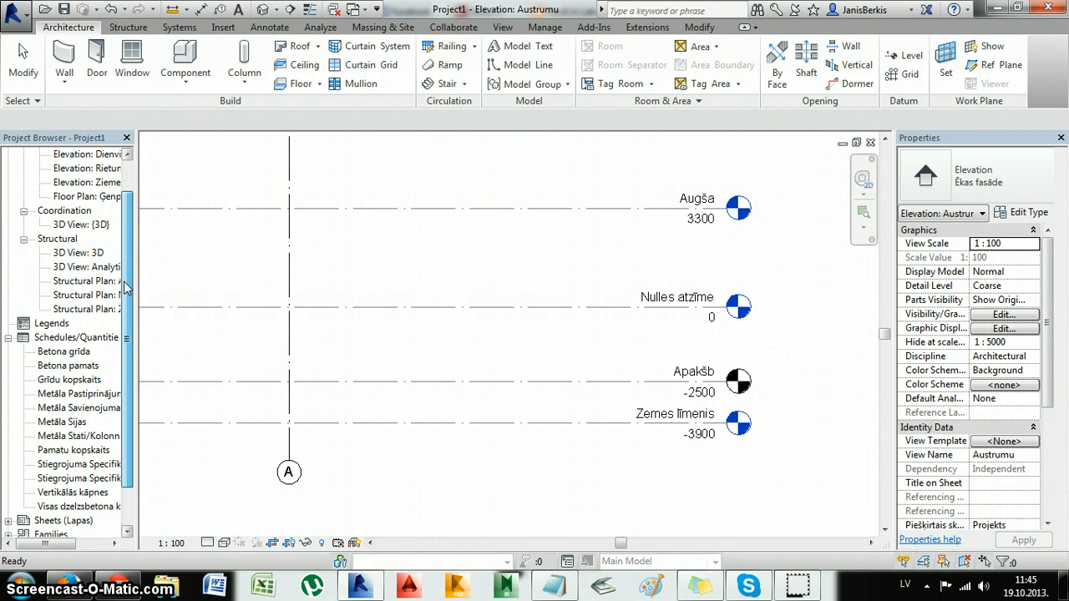
click(503, 28)
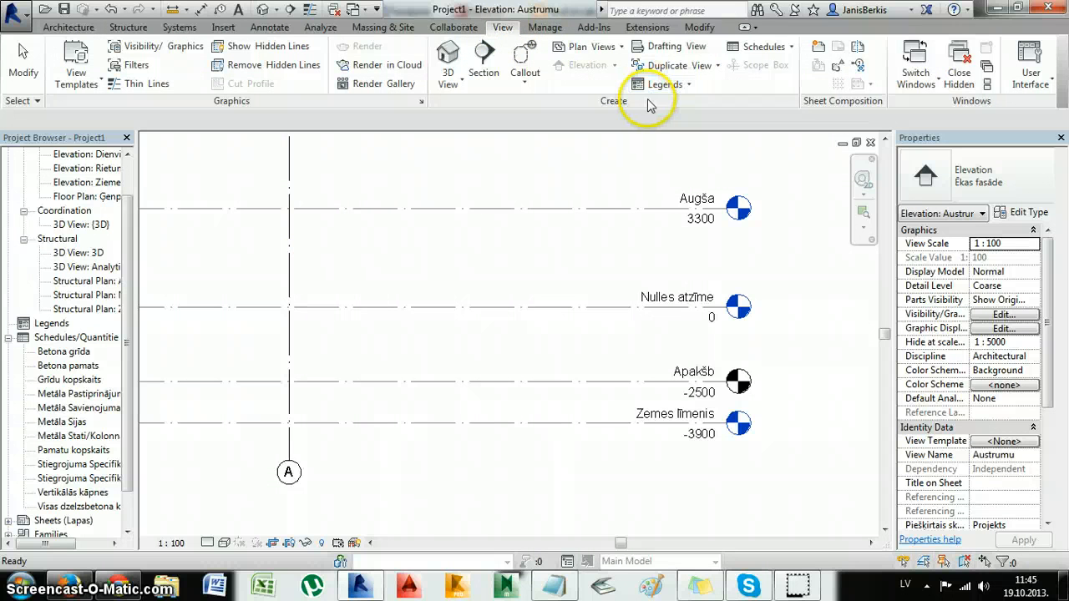
click(599, 50)
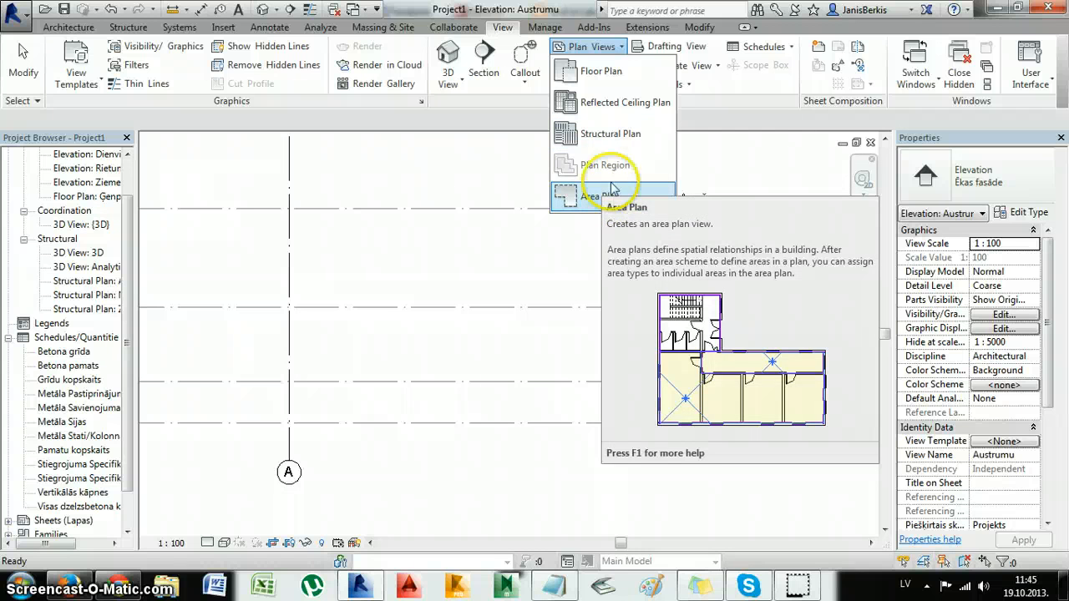
click(609, 134)
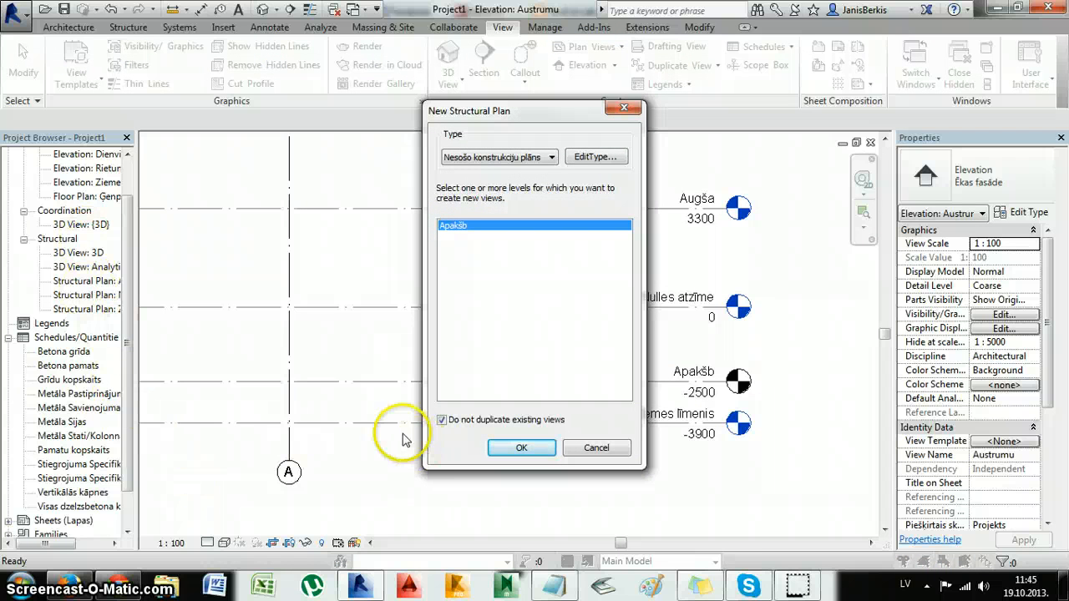
click(515, 449)
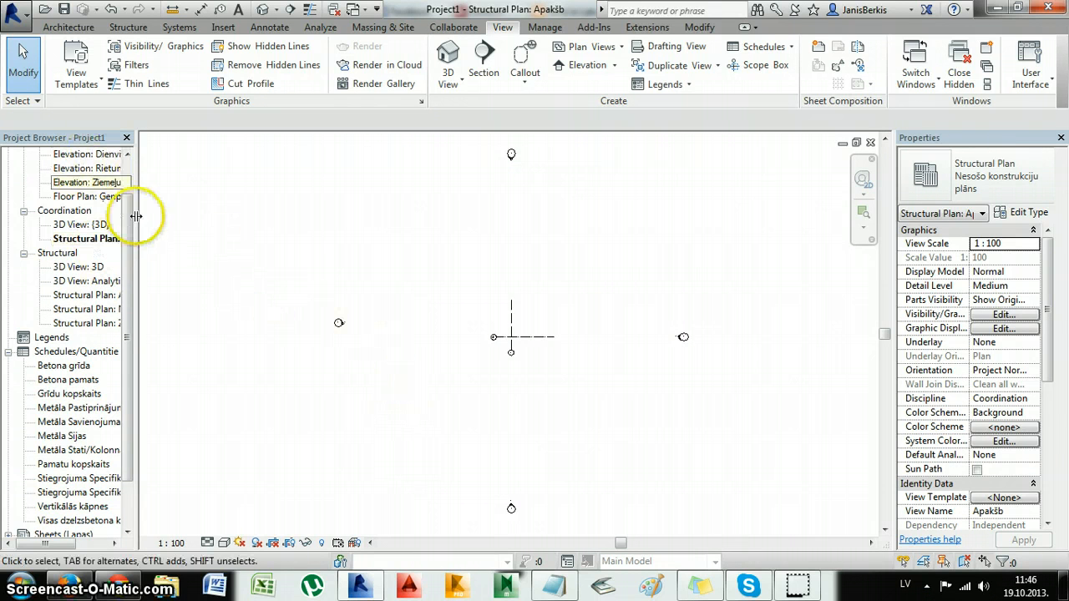
Reopen the Austrumu elevation from the project's view list.
scroll(129, 201, up, 1)
double_click(96, 182)
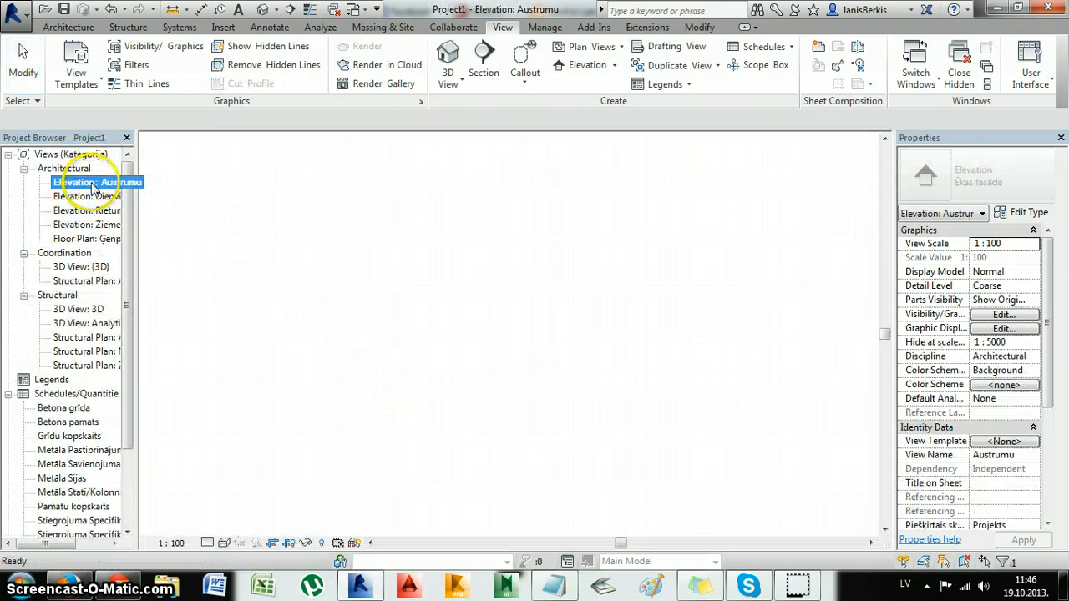
click(232, 166)
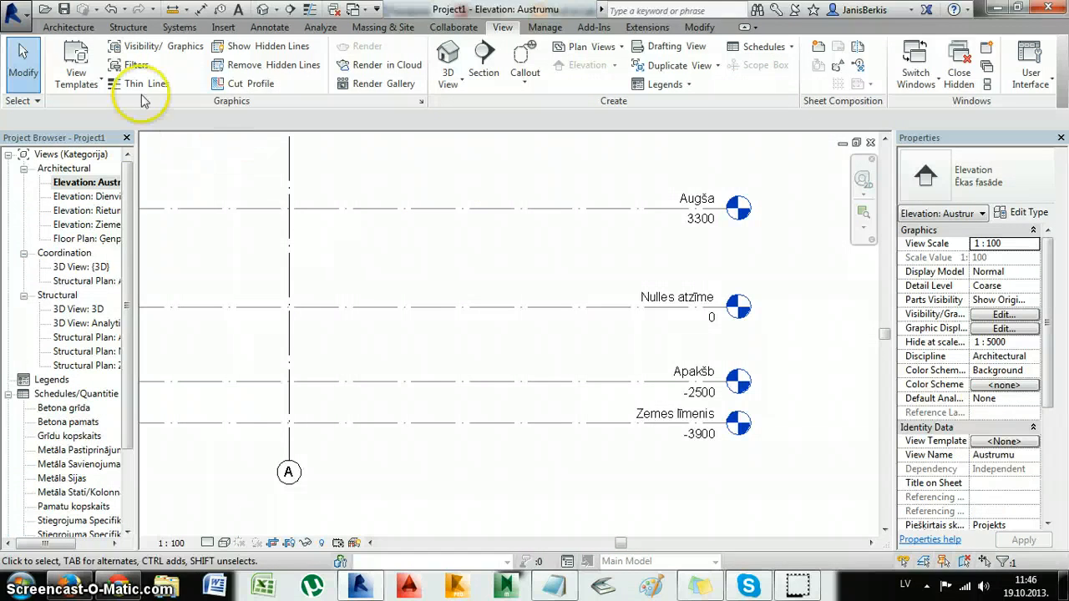
Draw a level 1800 mm above Augša at elevation 5100 with Make Plan View enabled, its first end aligned with the existing levels.
click(80, 29)
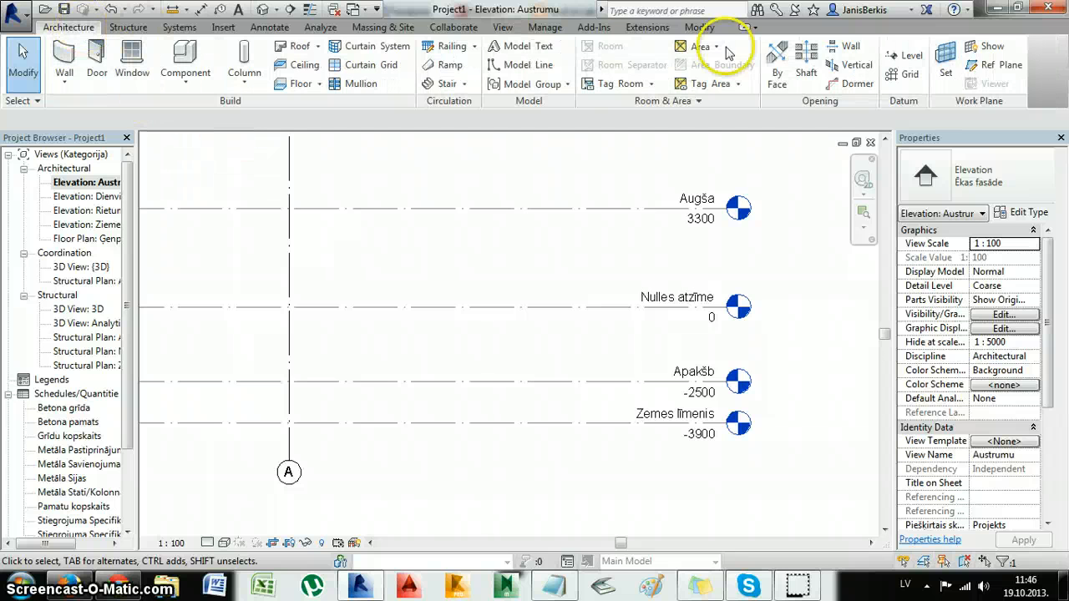
click(902, 55)
middle_drag(375, 162, 466, 250)
scroll(462, 206, down, 2)
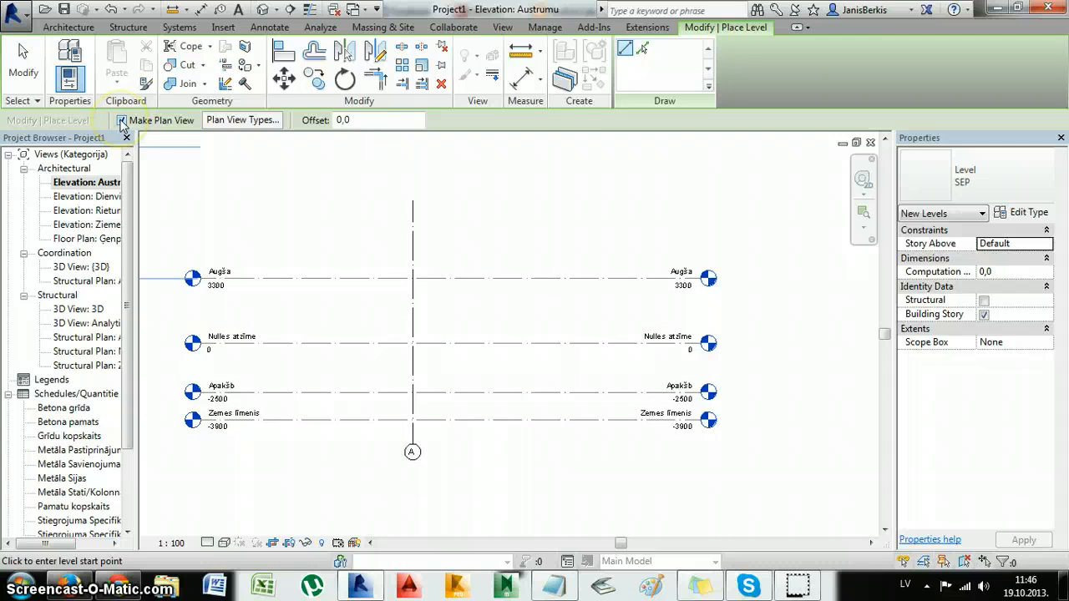
scroll(186, 245, up, 2)
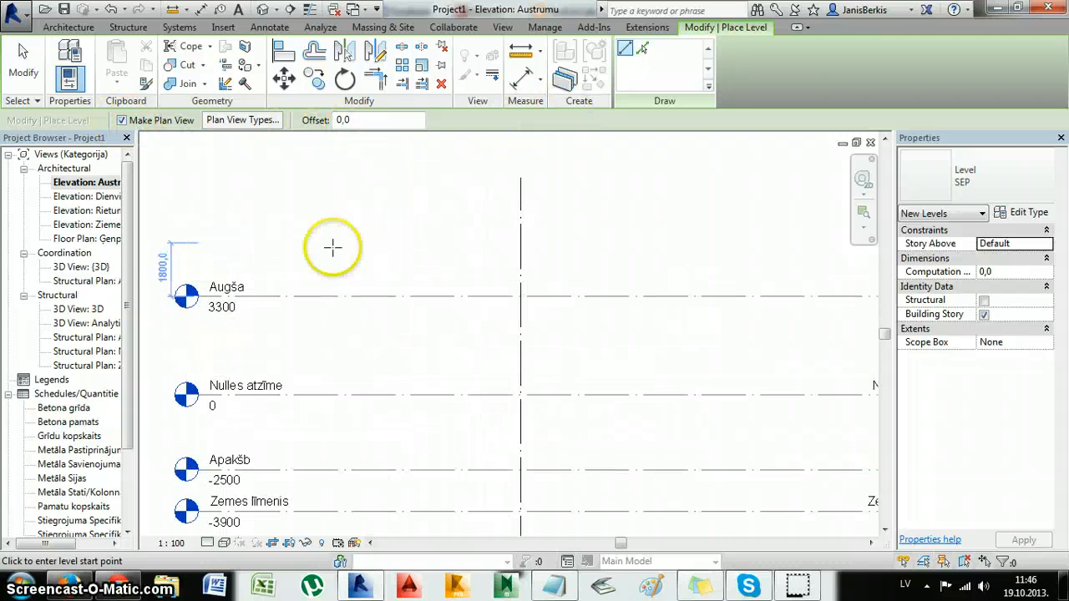
middle_drag(589, 238, 365, 245)
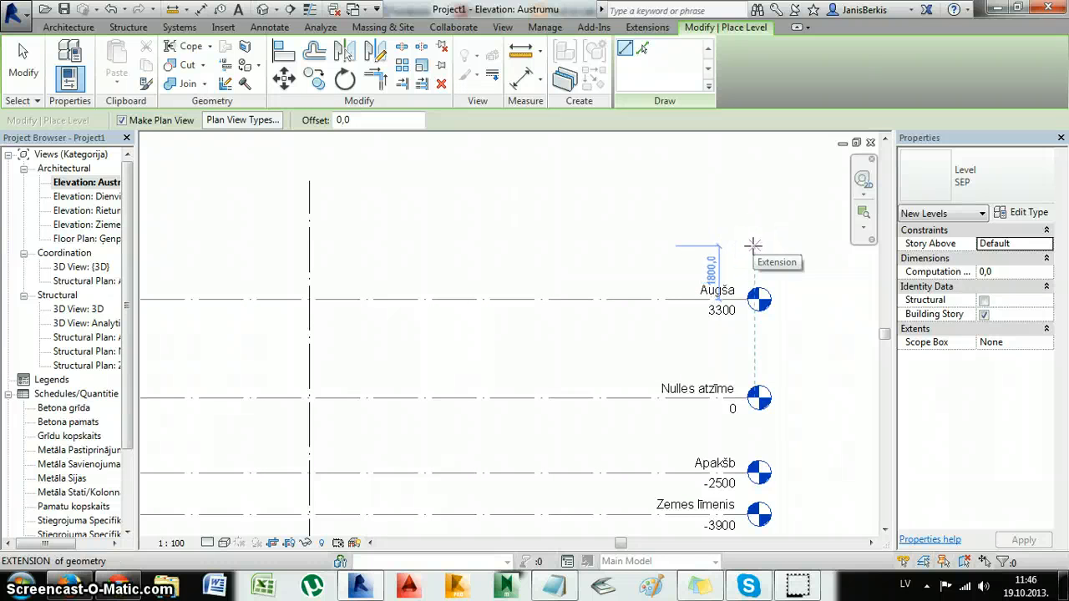
drag(754, 246, 238, 250)
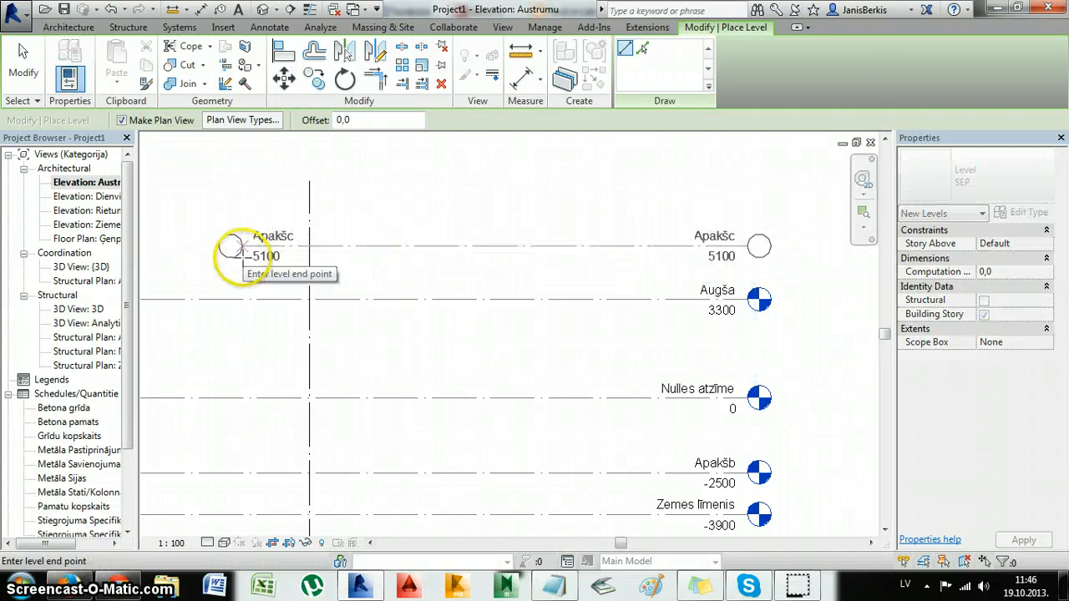
click(237, 247)
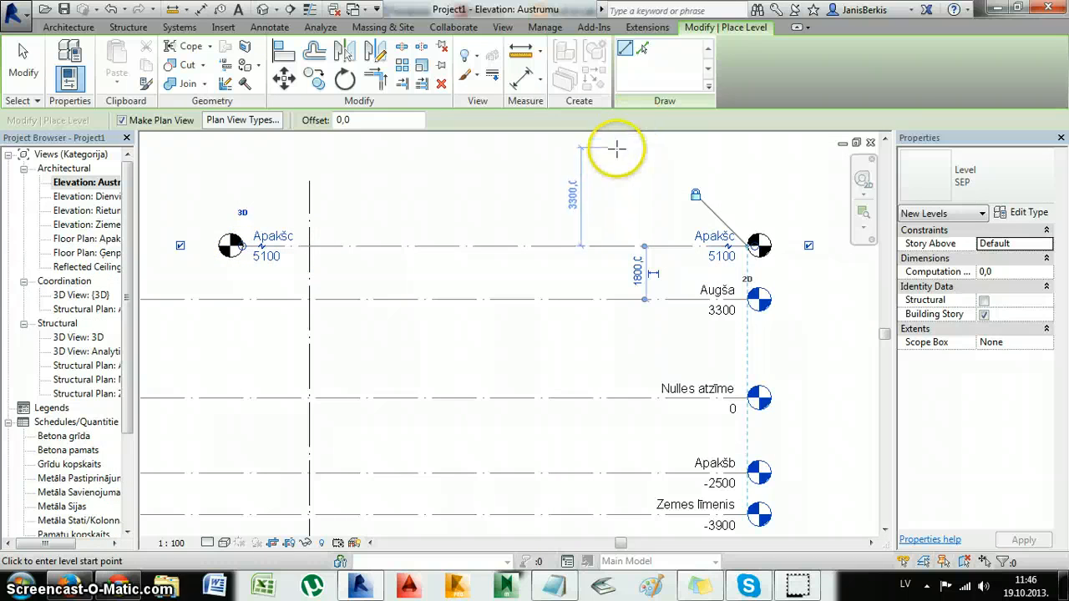
Add a level 500 mm above the 5100 level by picking that level's line with a 500 offset.
click(644, 51)
click(368, 119)
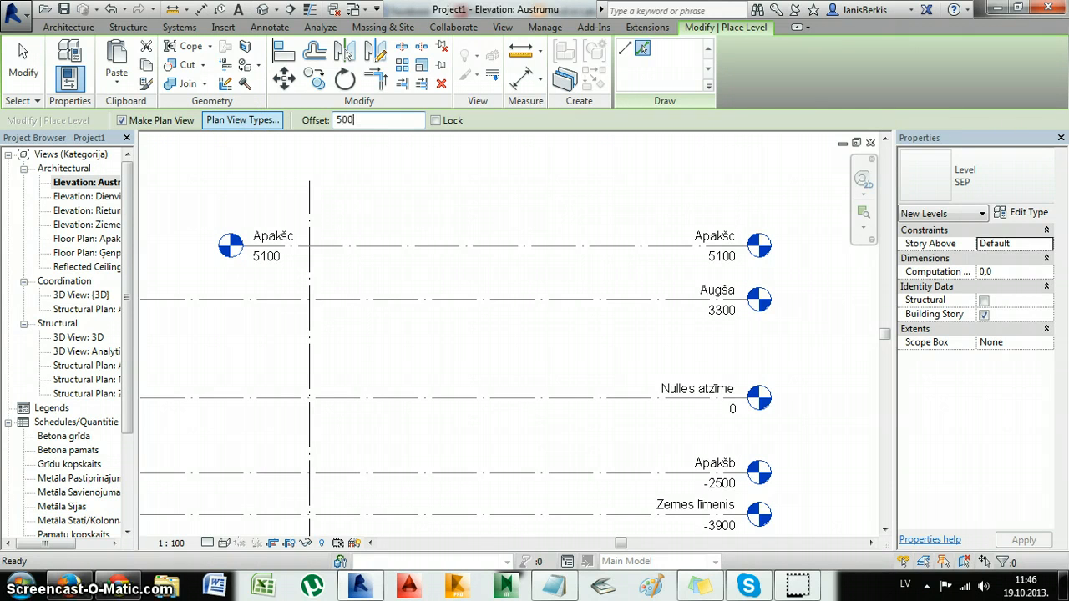
click(467, 249)
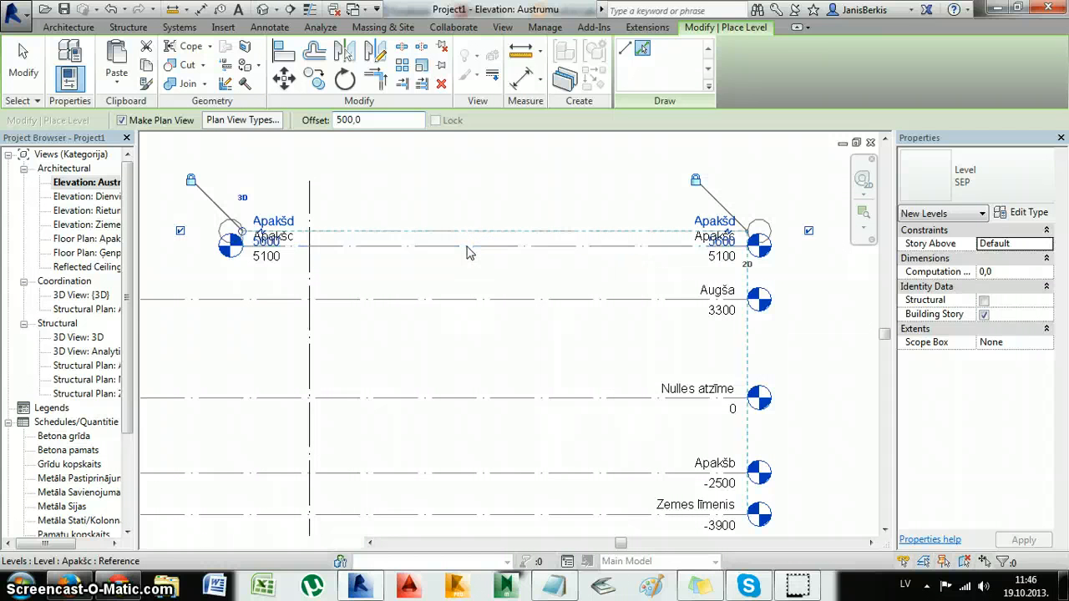
click(465, 268)
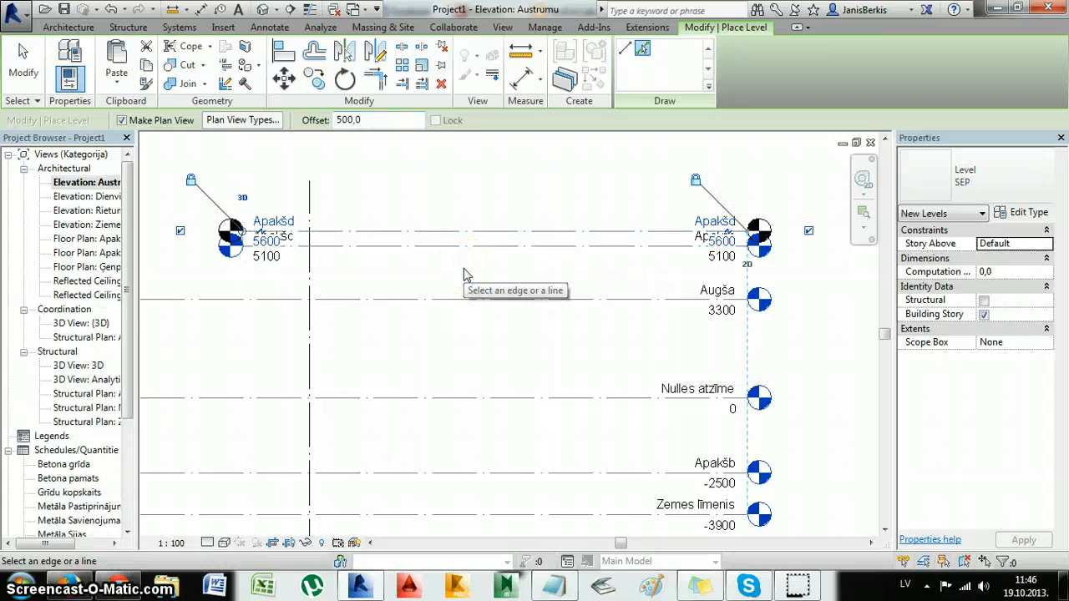
click(462, 282)
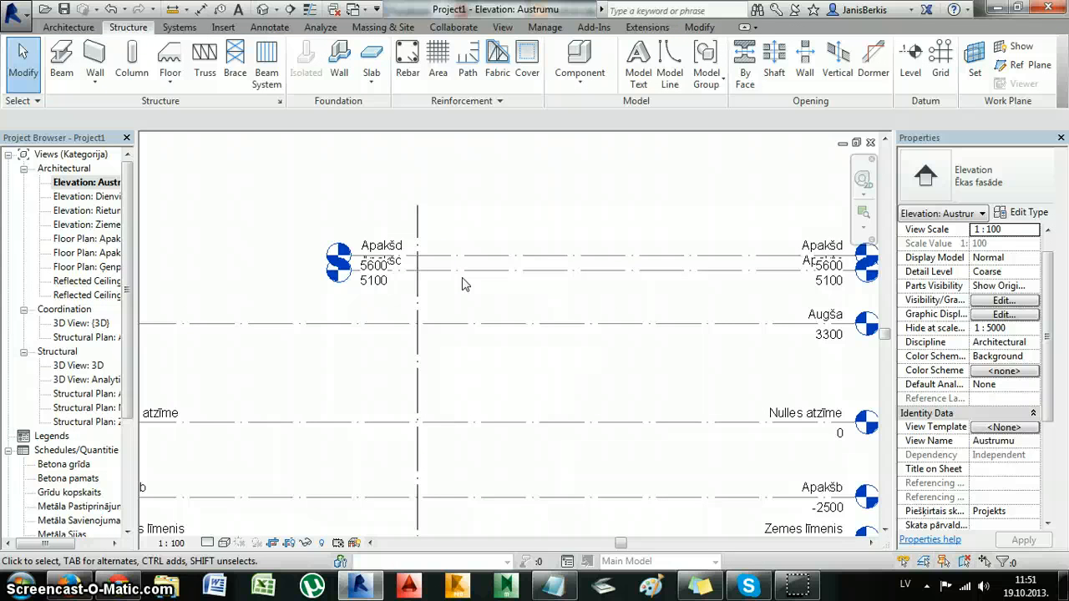
Open the structural plan of the -2500 level from its level head and view its grid lines.
scroll(467, 288, down, 1)
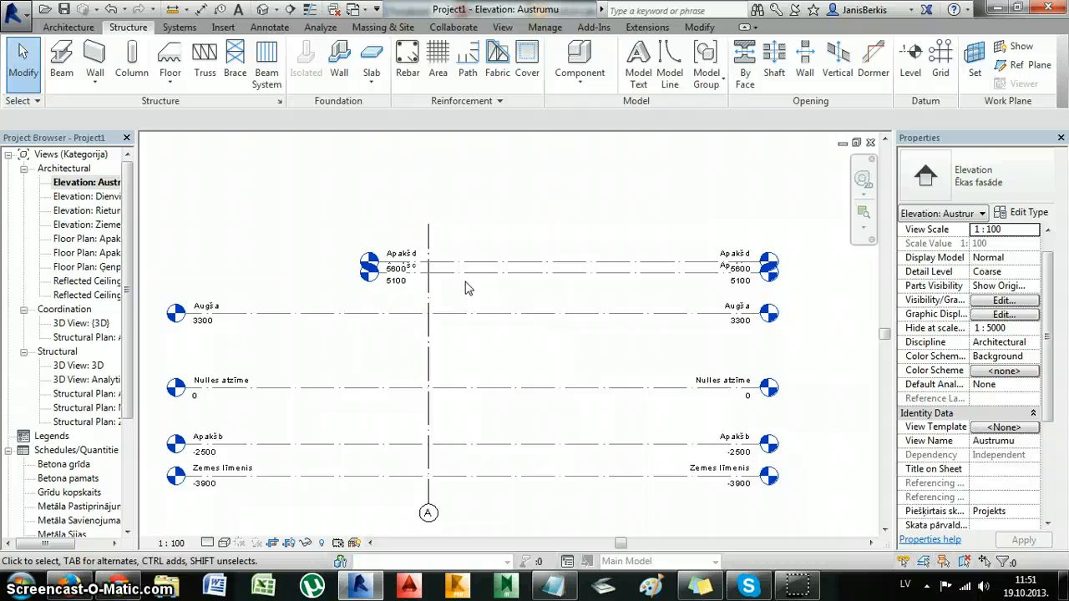
scroll(822, 484, up, 2)
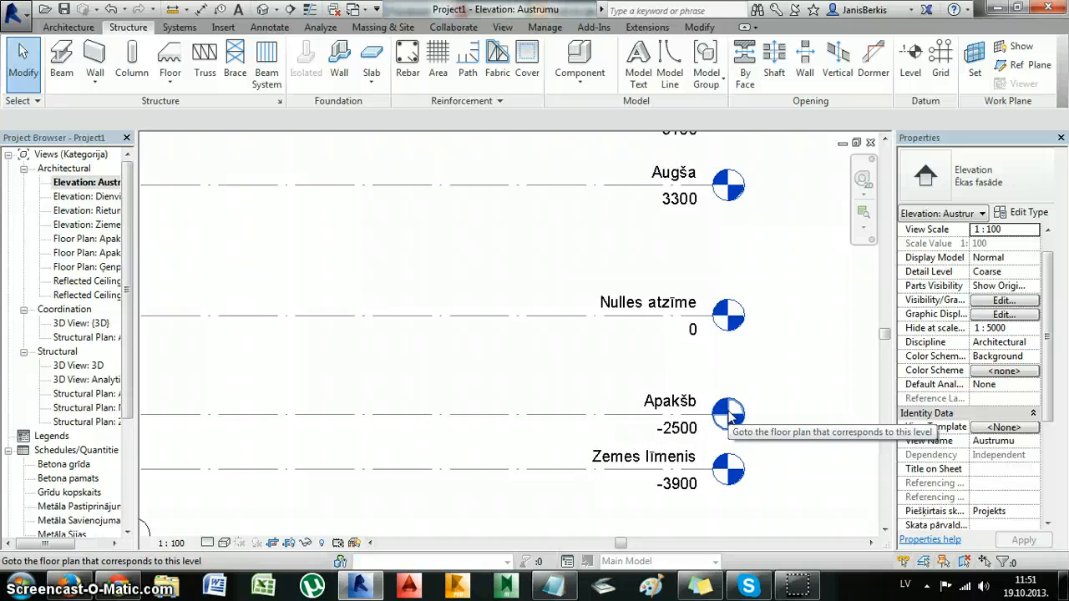
double_click(728, 412)
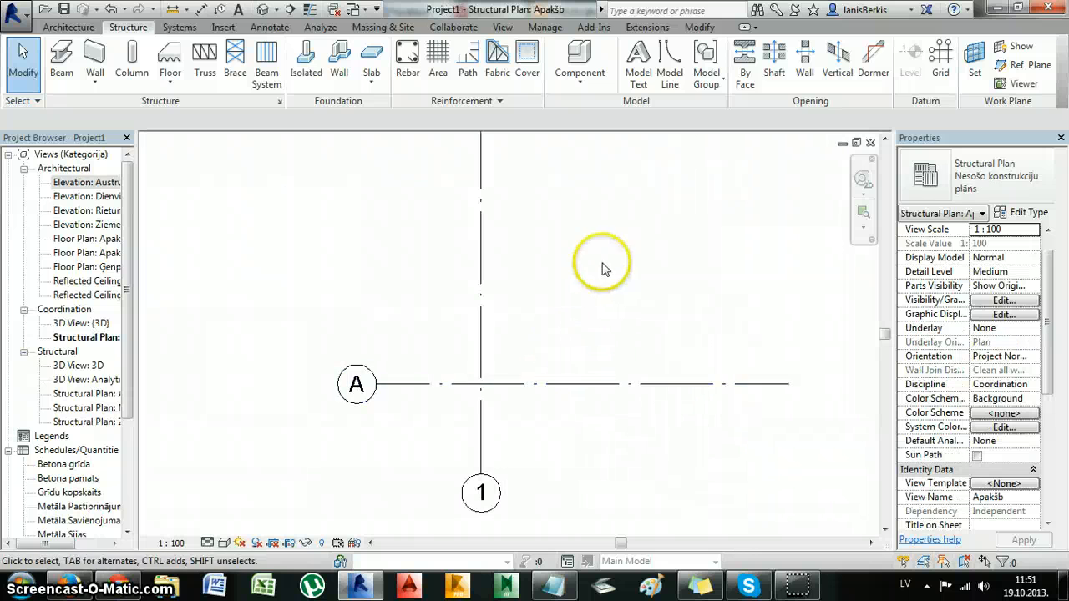
middle_drag(544, 317, 418, 362)
scroll(417, 363, down, 2)
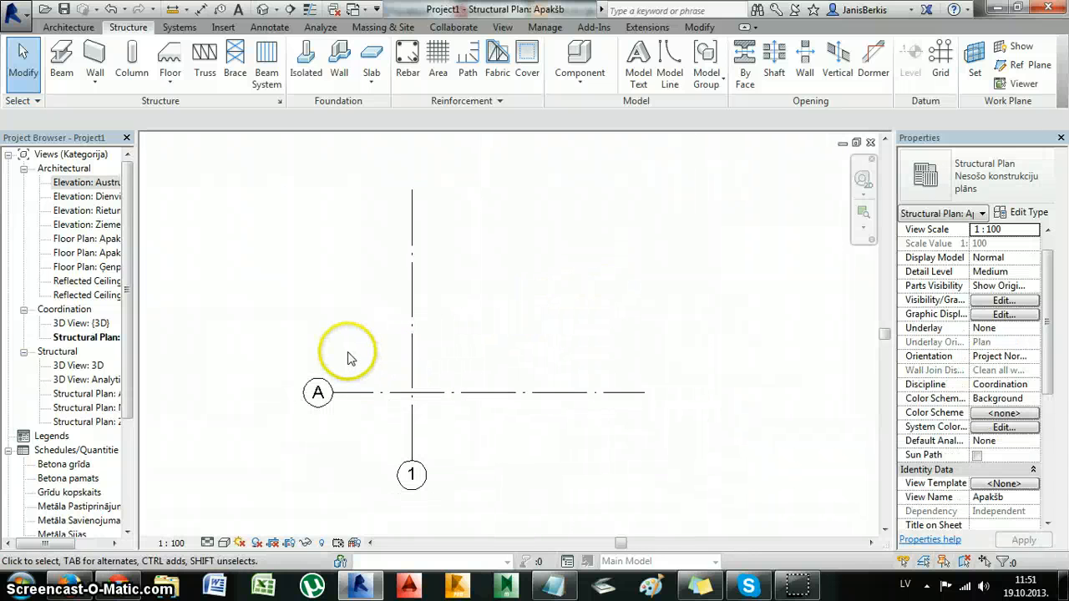
Place two vertical IPE600 columns 900 mm above grid A, at 900 mm and 3000 mm from grid 1.
middle_drag(451, 303, 434, 304)
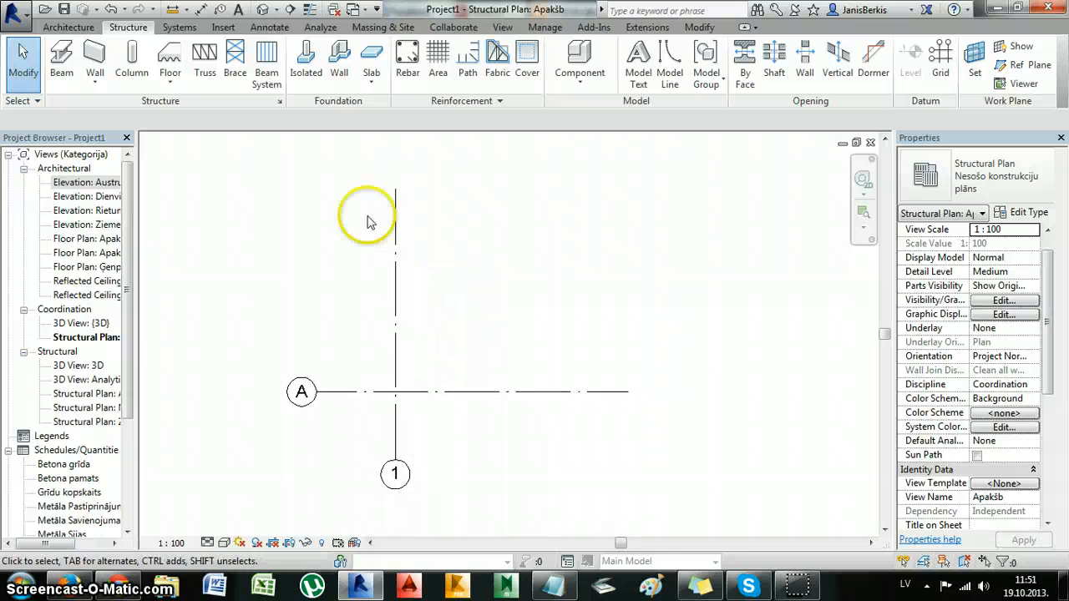
click(132, 59)
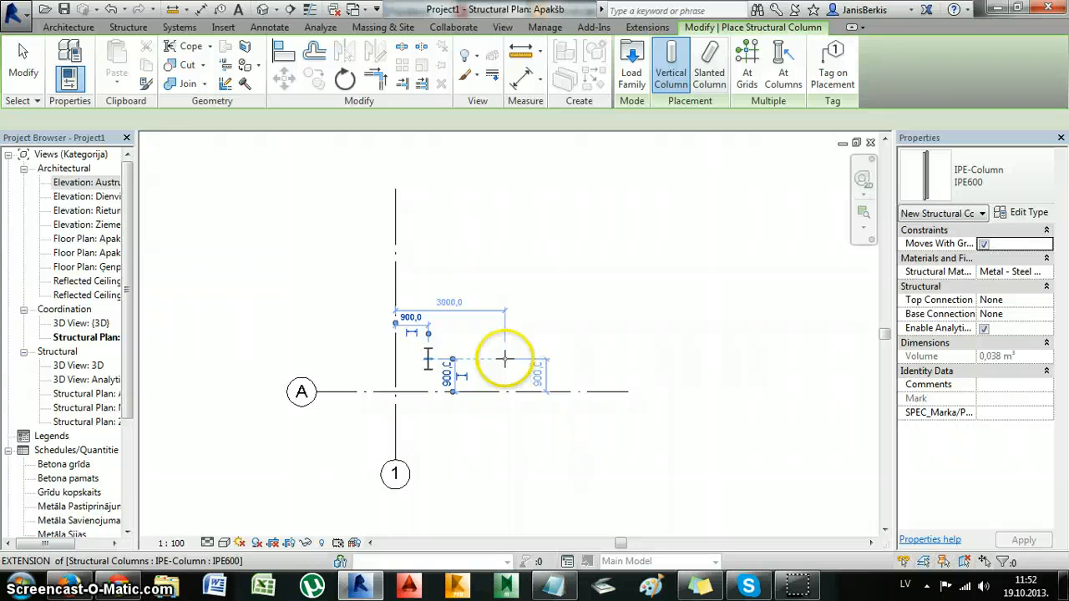
click(508, 342)
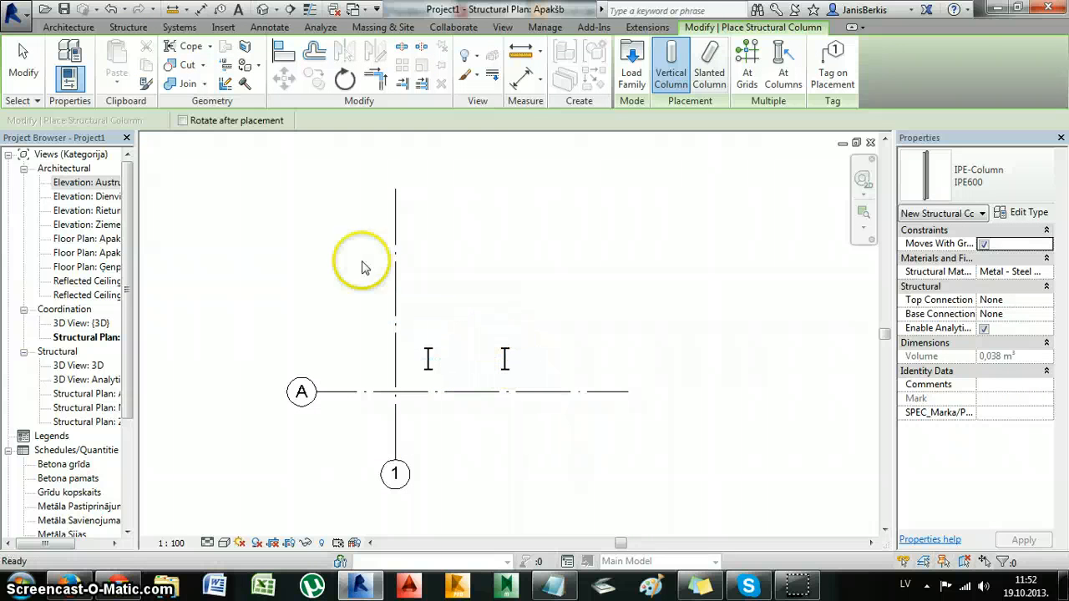
Reopen the Austrumu elevation and tile all open view windows.
click(126, 182)
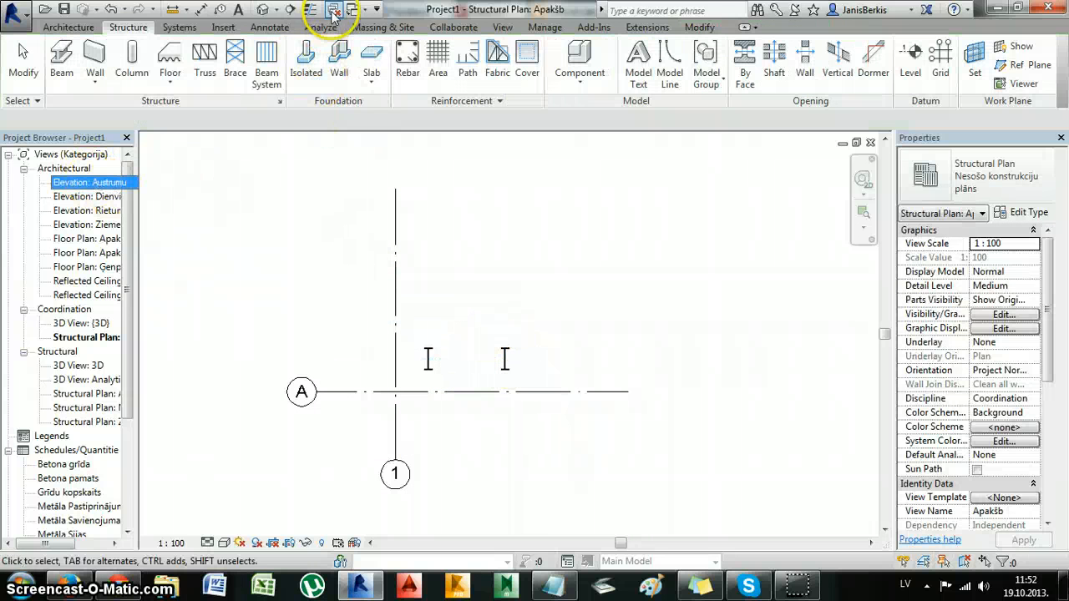
click(144, 173)
double_click(86, 182)
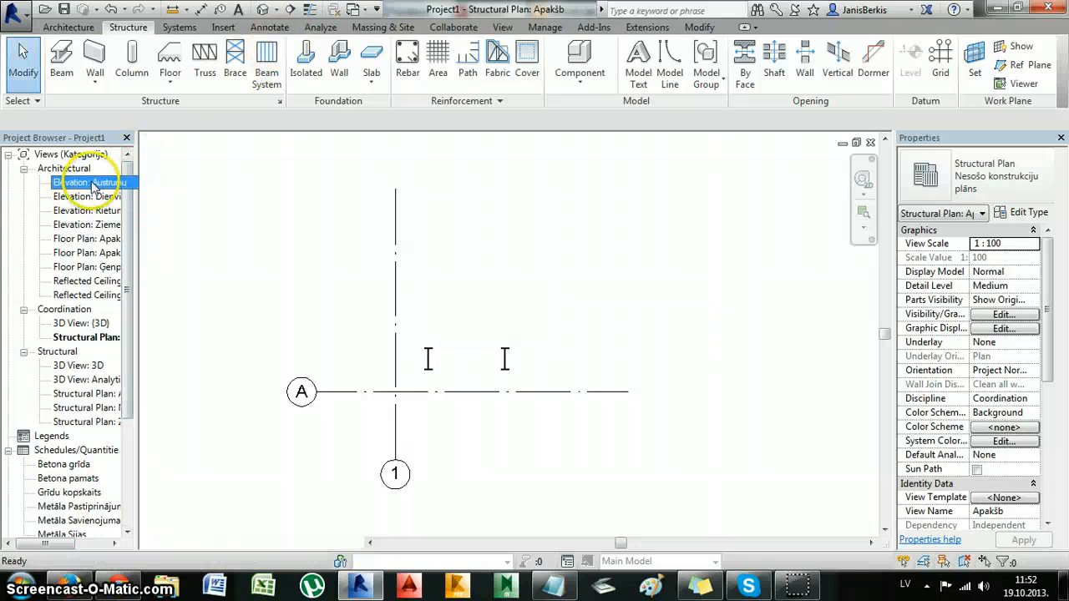
key(t)
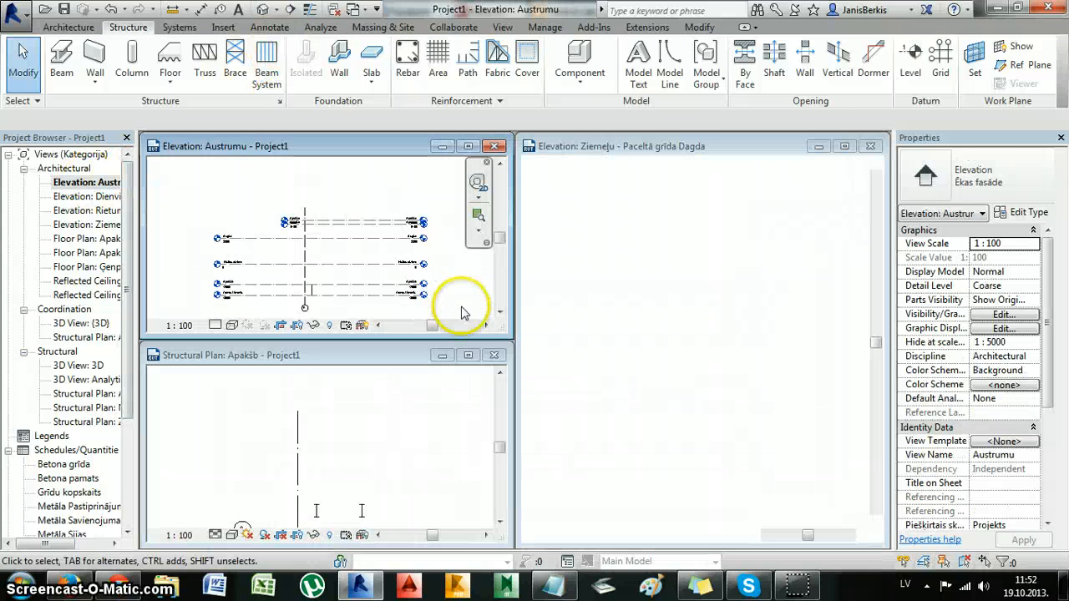
Close the Paceltā grīda Dagda project's Ziemeļu elevation without saving, and retile the remaining two views.
click(860, 146)
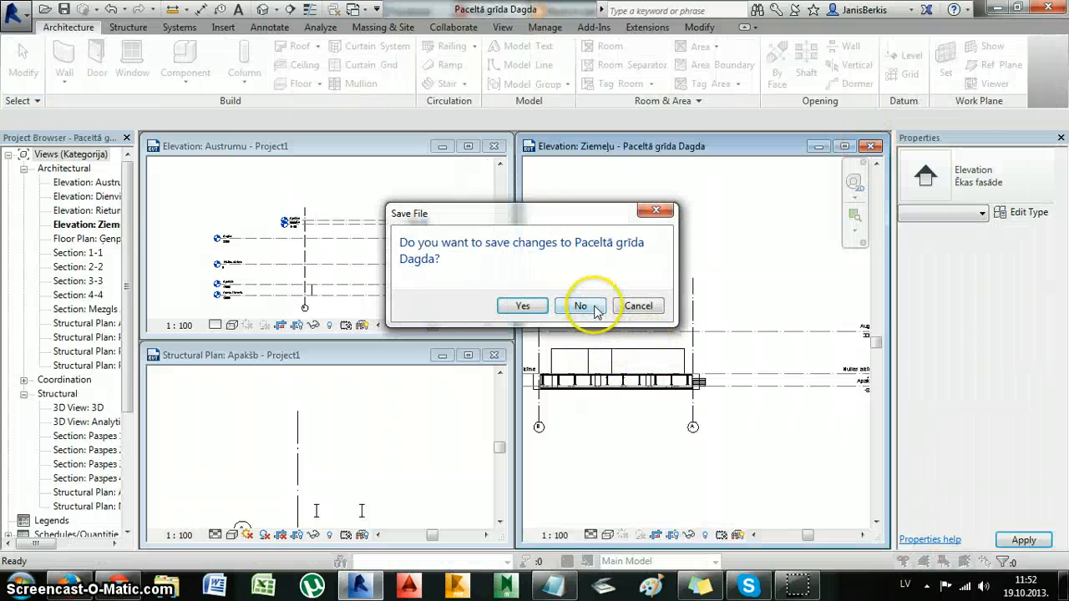
click(580, 306)
key(w)
key(t)
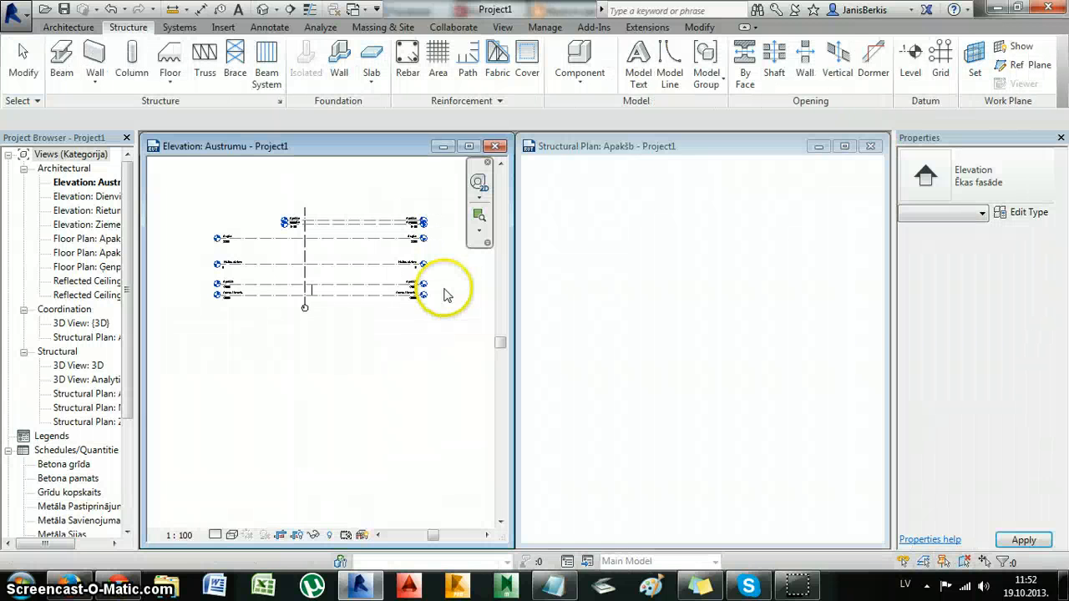
Set the detail level of the Austrumu elevation to Medium.
scroll(316, 288, up, 5)
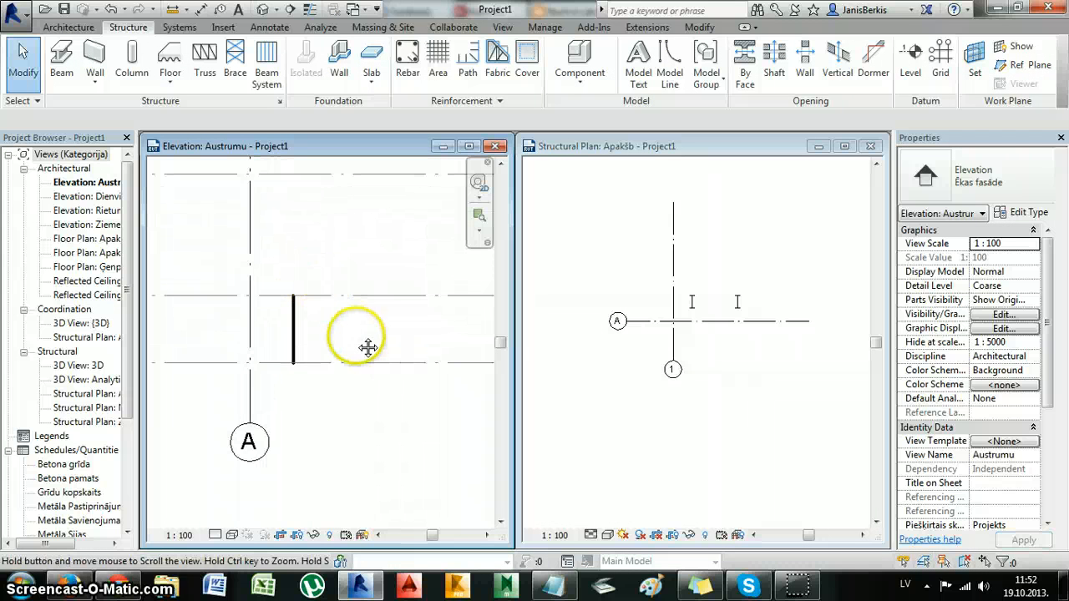
middle_drag(368, 347, 304, 359)
click(216, 535)
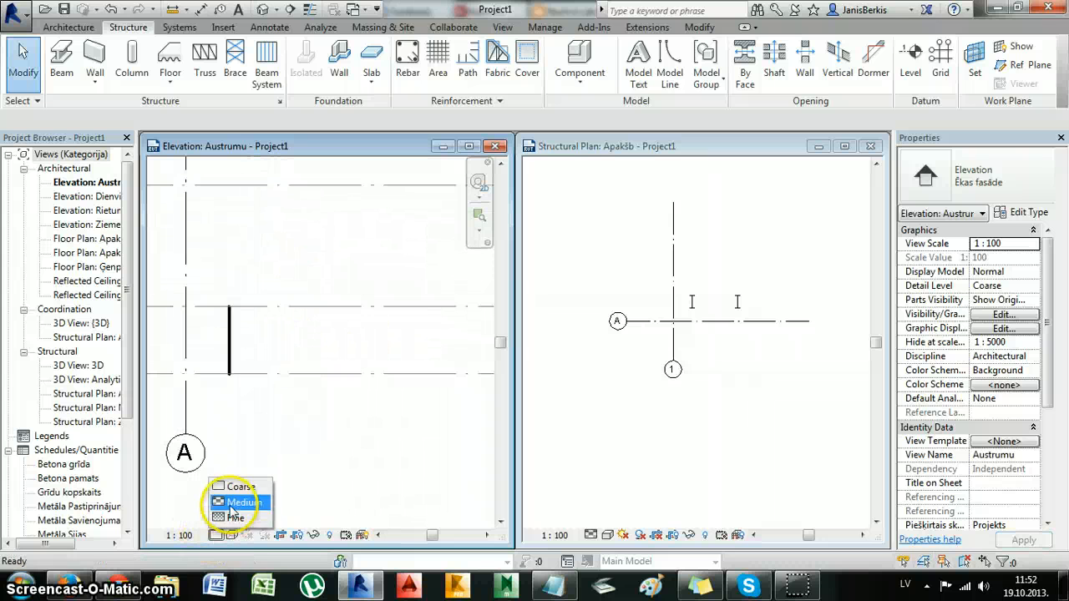
click(235, 503)
Select both columns in the Austrumu elevation and set their Top Level to Apakšd.
scroll(255, 317, down, 4)
mouse_move(255, 317)
middle_down()
mouse_move(281, 407)
mouse_move(258, 326)
middle_up()
scroll(358, 306, up, 4)
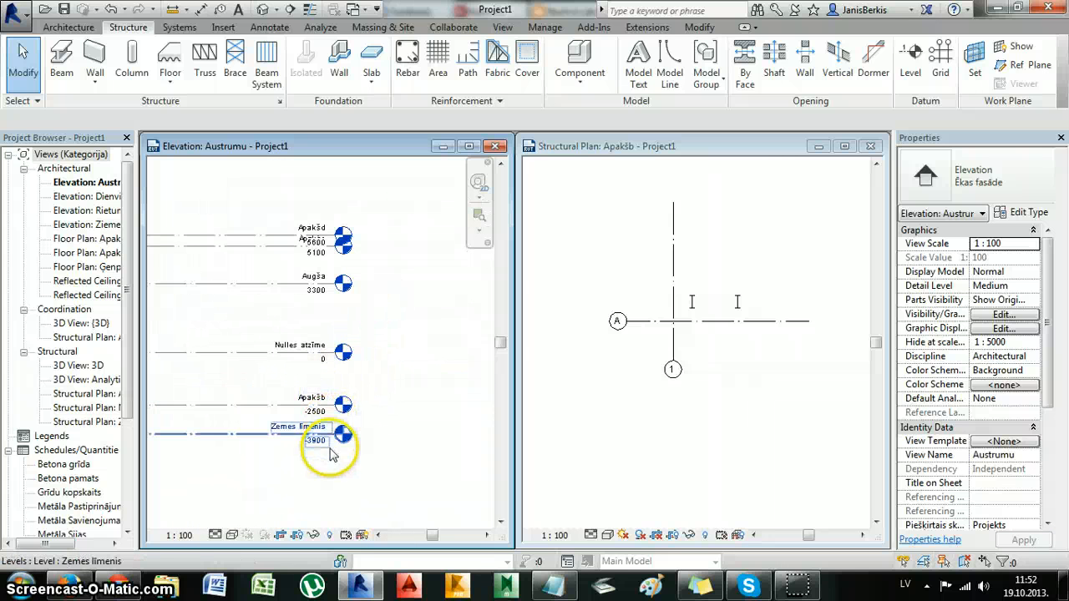
middle_drag(271, 472, 419, 448)
middle_drag(343, 412, 351, 412)
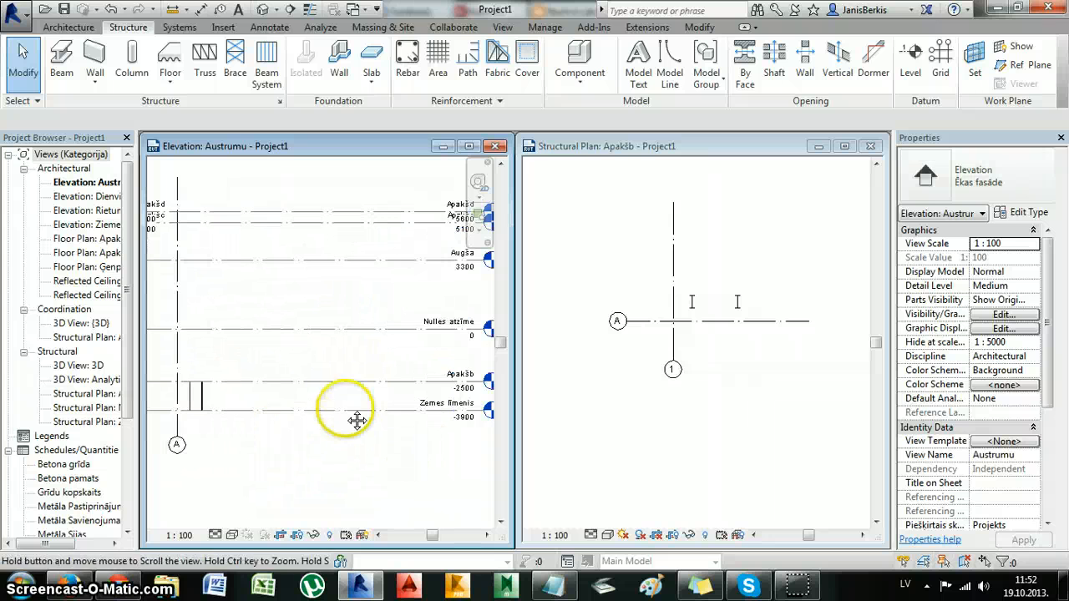
scroll(356, 420, up, 4)
drag(262, 295, 352, 410)
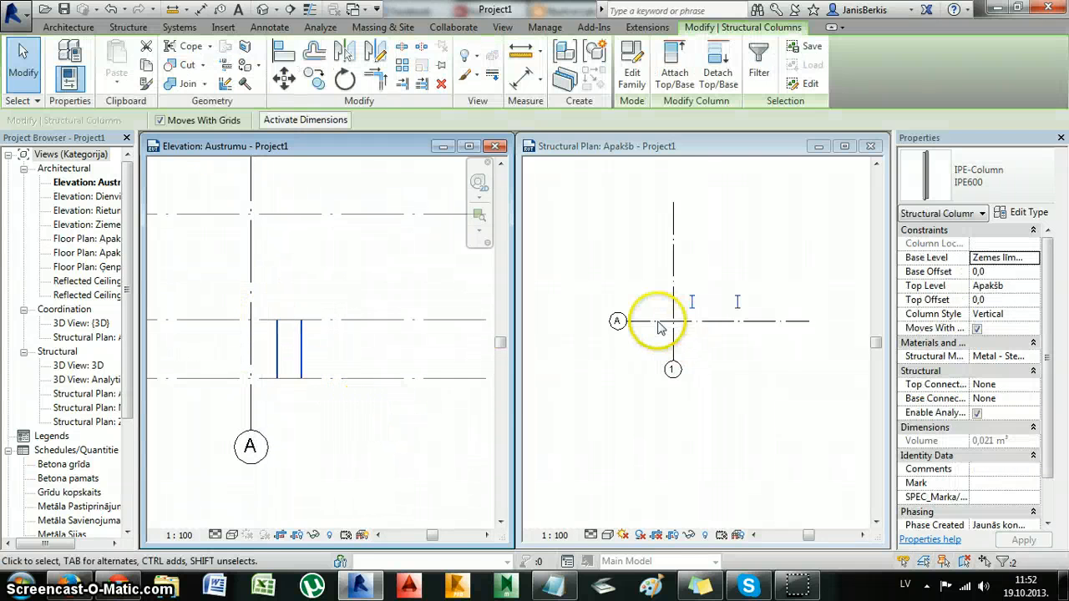
click(1036, 263)
click(1035, 263)
click(1034, 287)
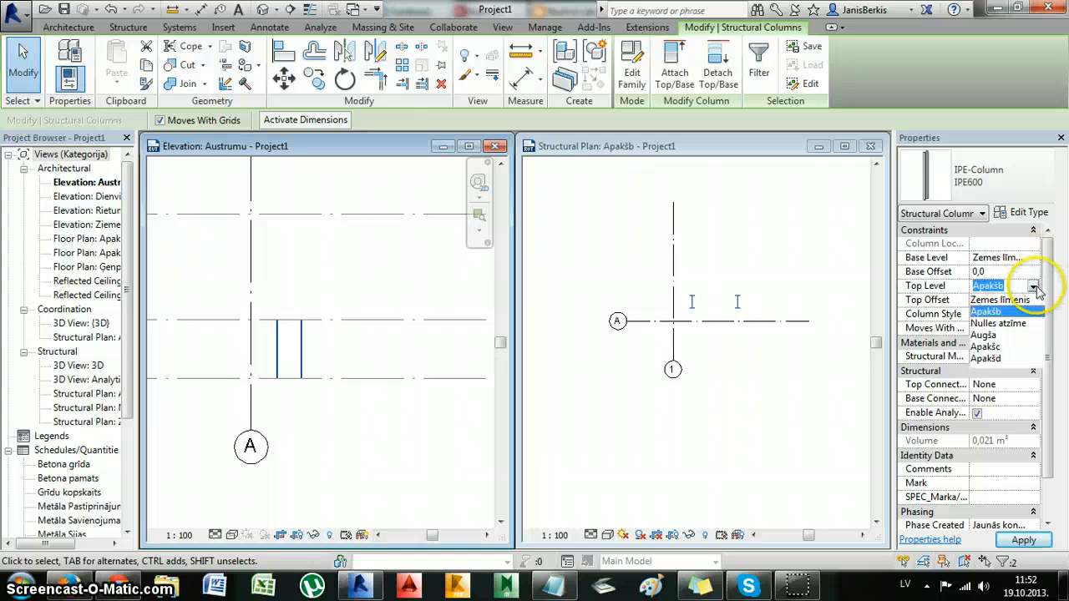
click(1002, 357)
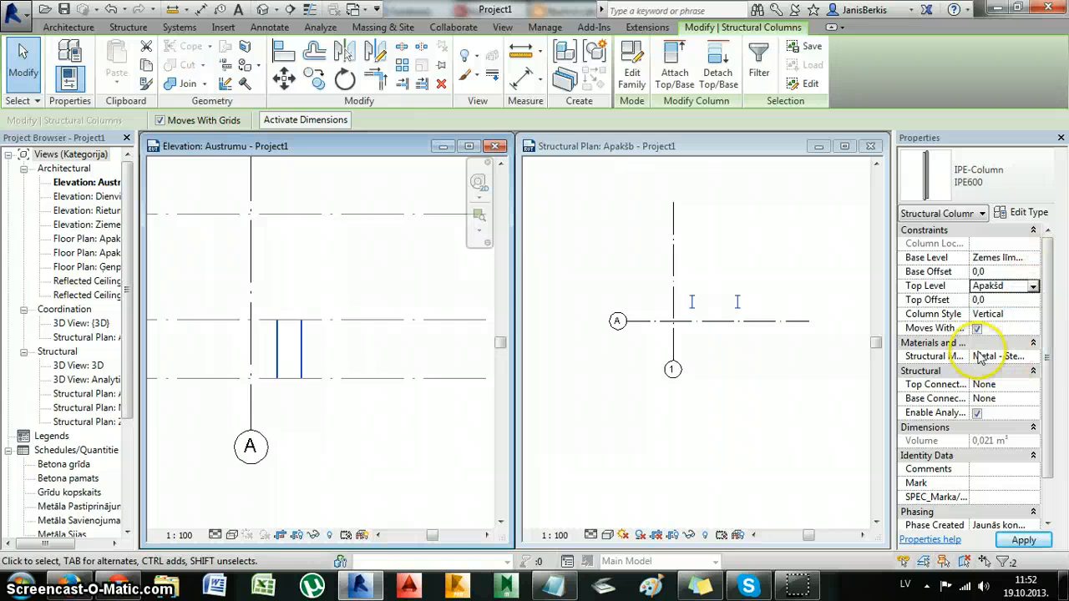
click(441, 303)
Set the Base Level of the two selected columns to Nulles atzīme.
scroll(422, 321, down, 3)
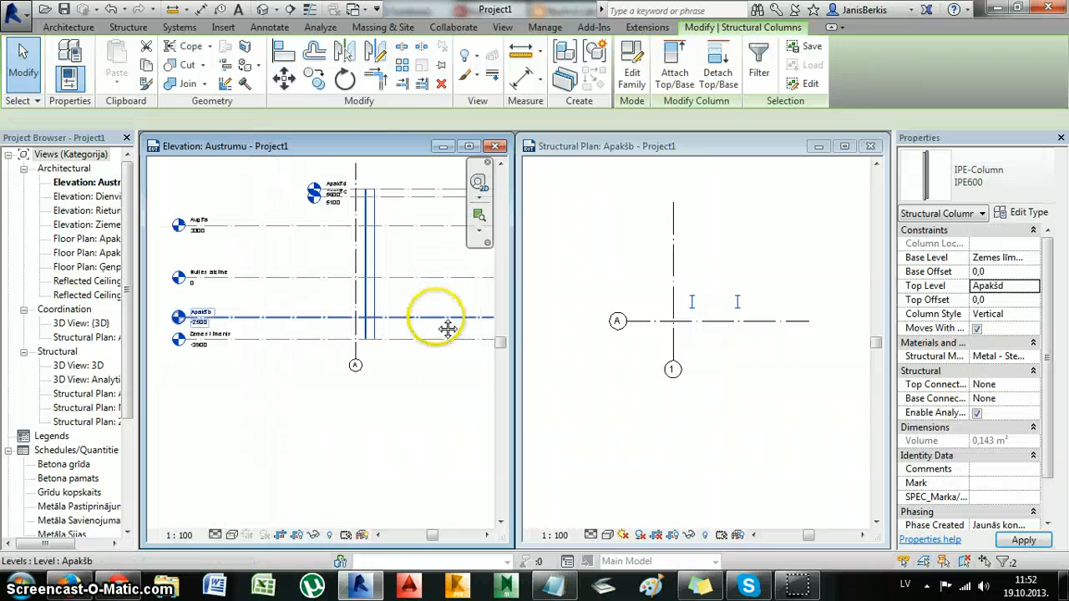
scroll(346, 339, up, 2)
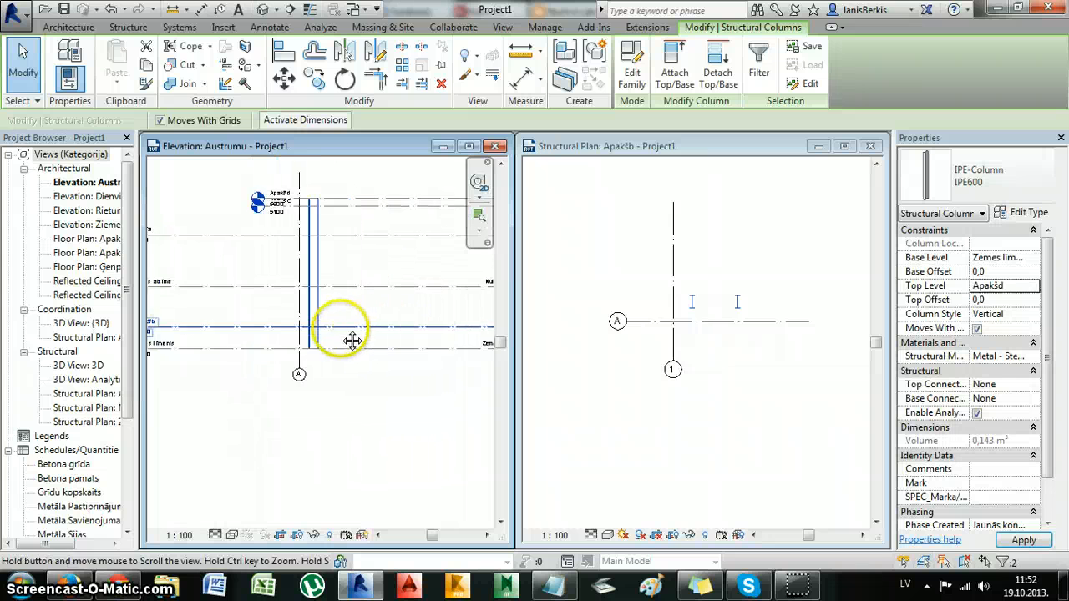
click(1033, 257)
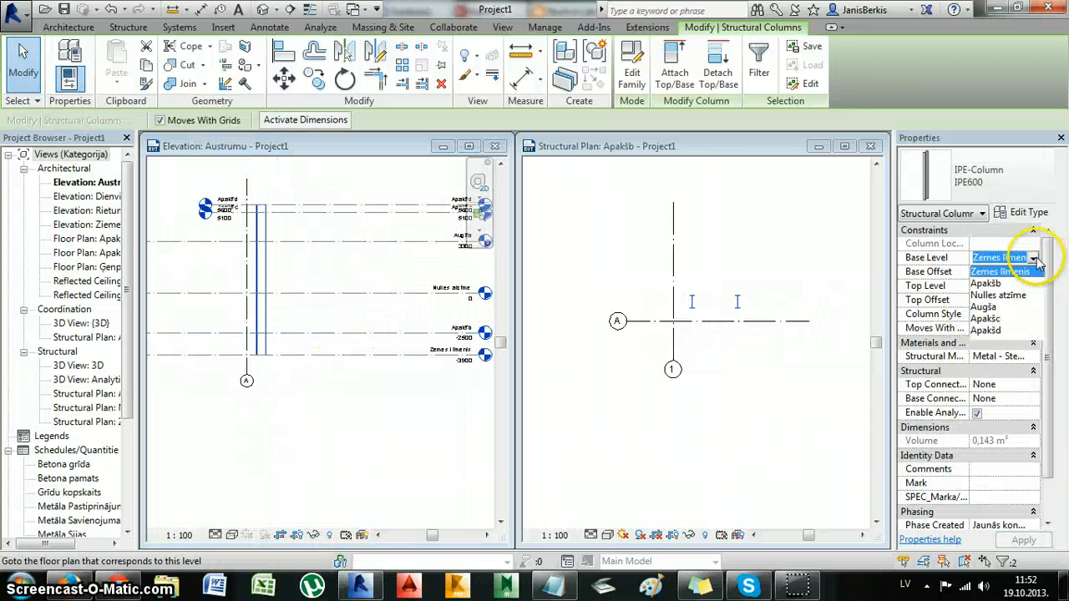
click(1008, 297)
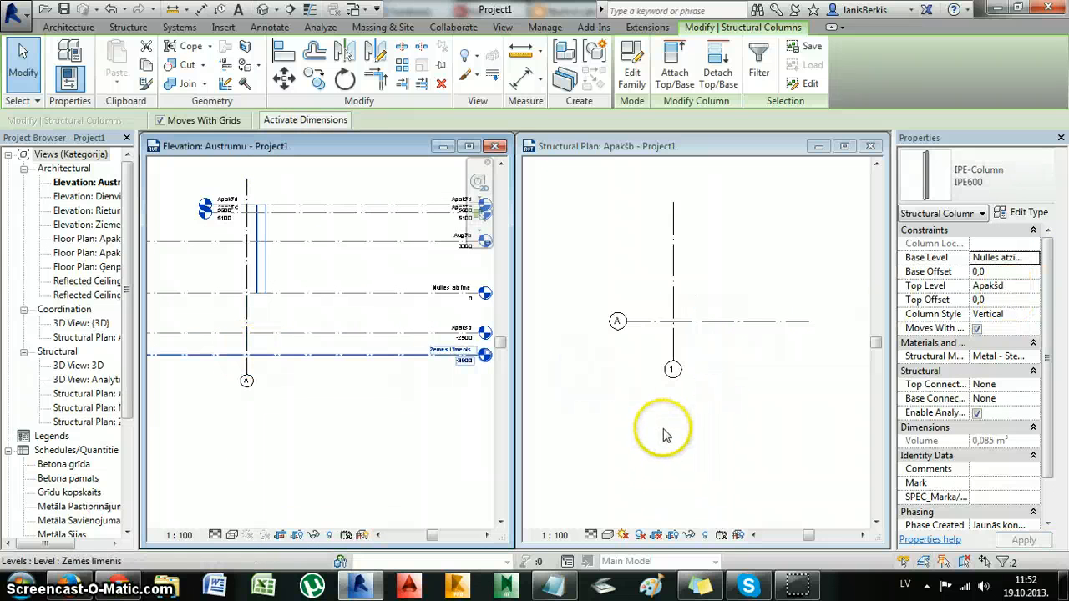
click(692, 353)
scroll(712, 298, up, 2)
middle_drag(746, 327, 696, 376)
scroll(718, 384, down, 1)
click(689, 373)
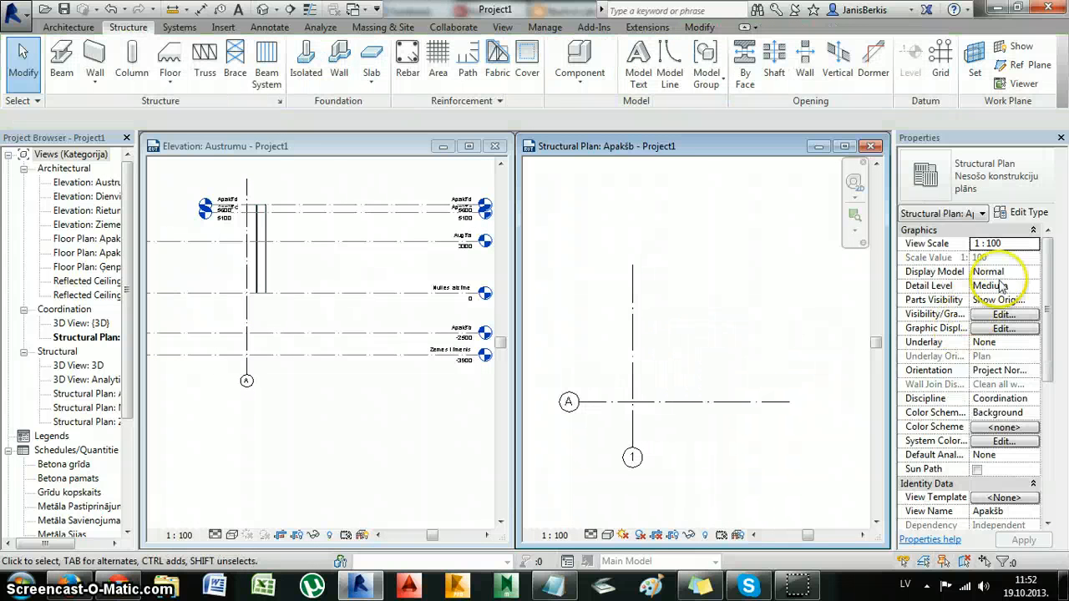
drag(1048, 264, 1035, 370)
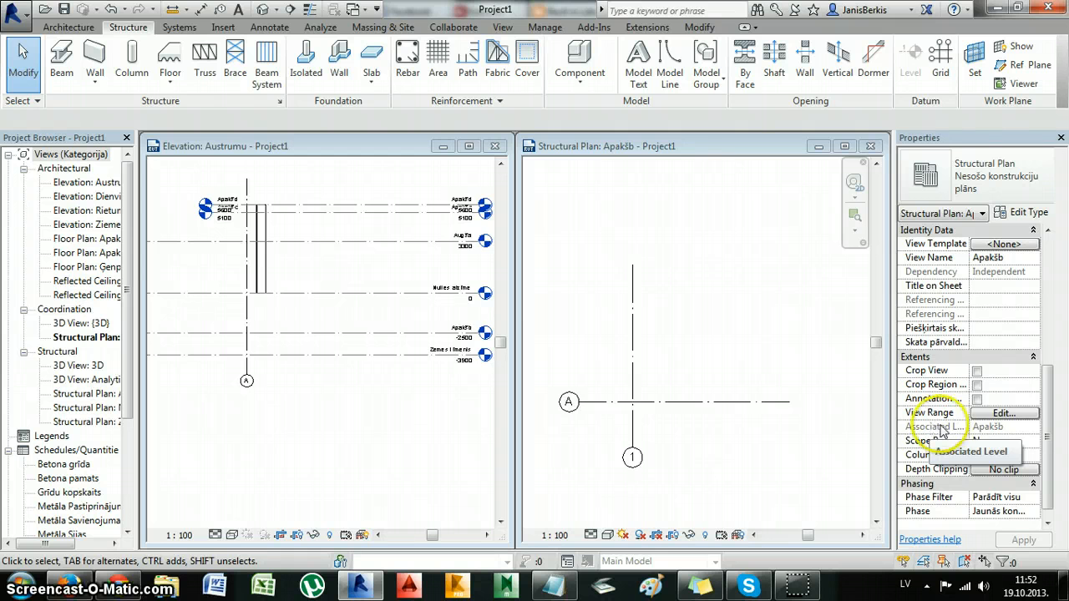
click(990, 415)
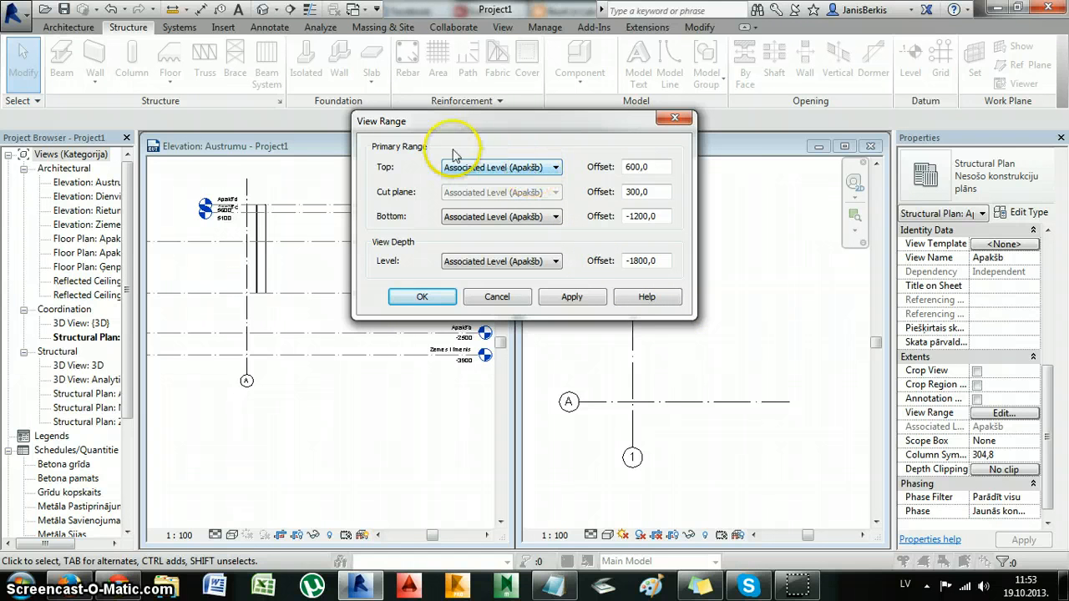
click(501, 168)
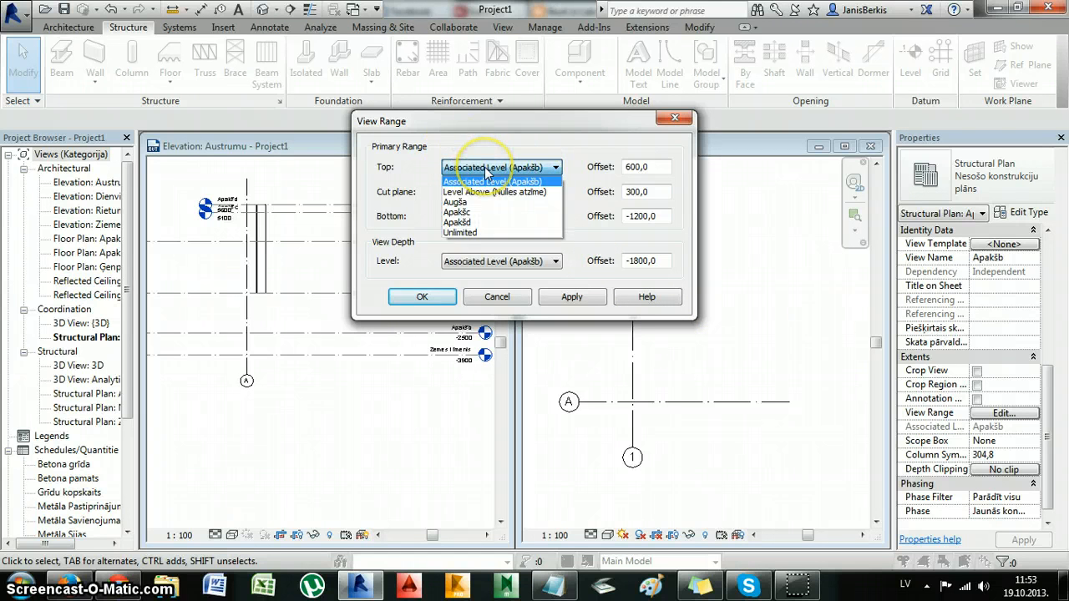
click(482, 222)
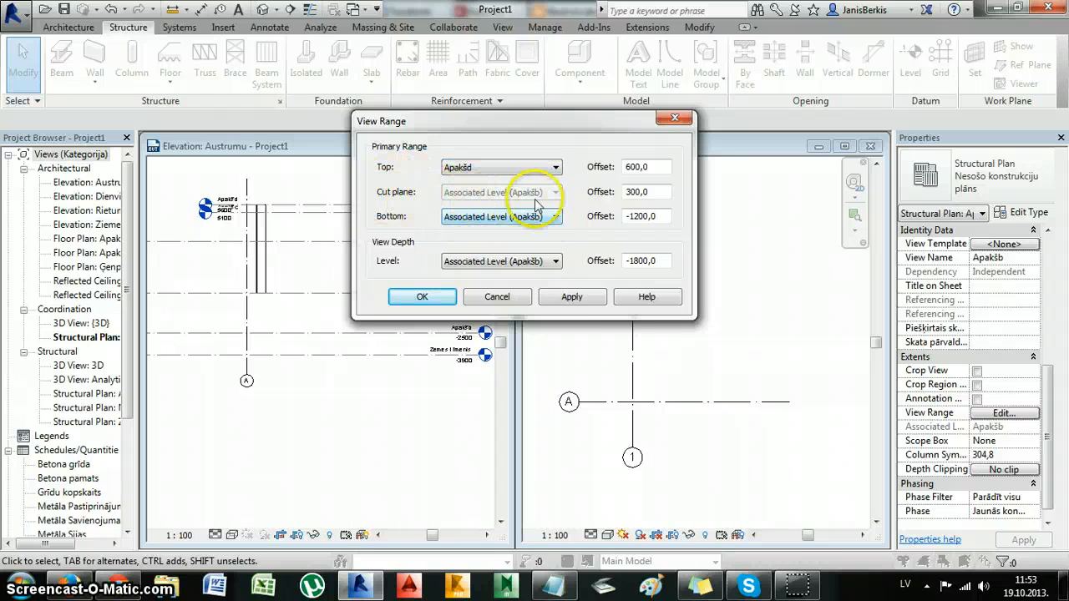
drag(655, 191, 608, 188)
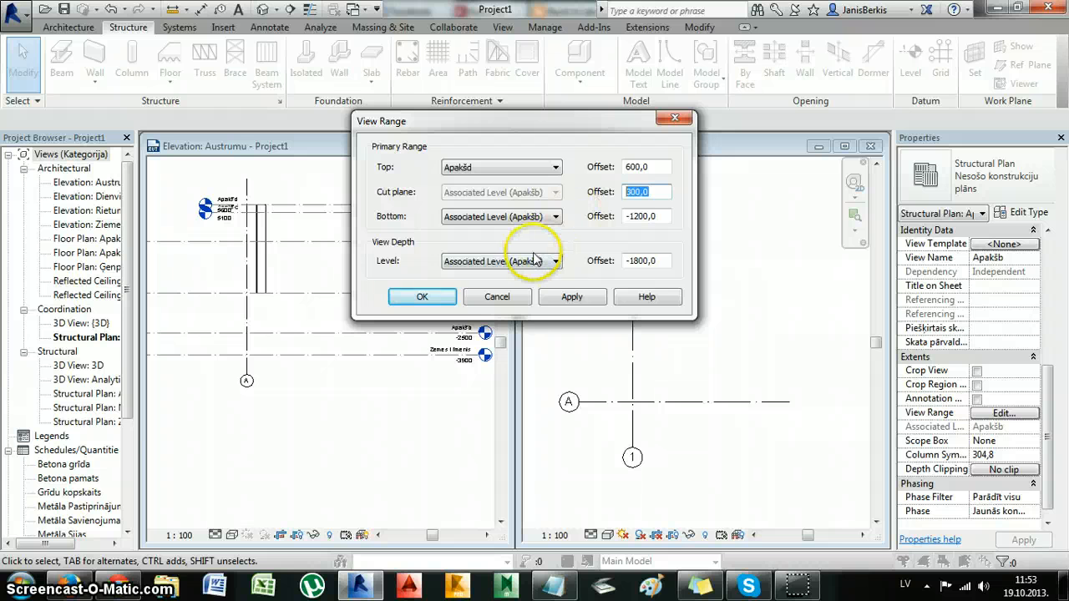
click(495, 298)
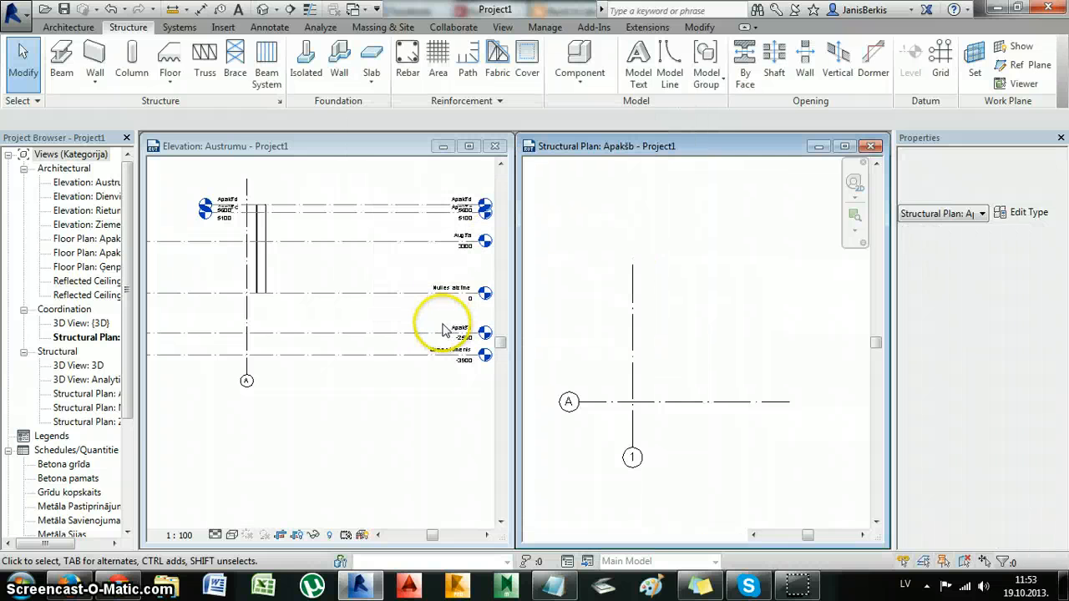
Examine in the Austrumu elevation how the columns sit relative to the Apakšb level and the levels around it.
click(462, 314)
middle_drag(459, 302, 422, 342)
scroll(431, 344, up, 2)
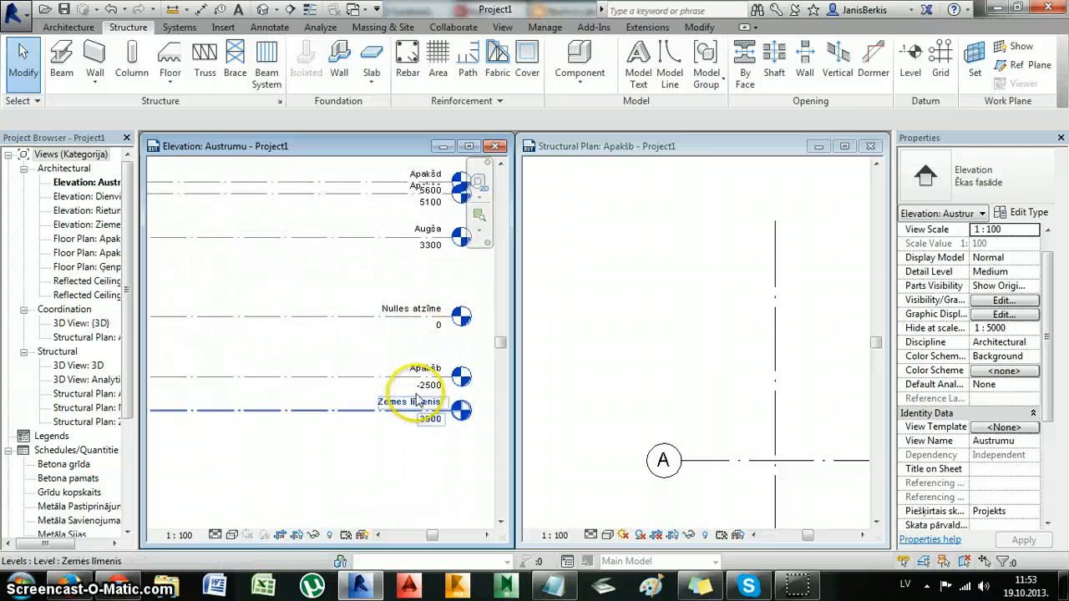
click(418, 323)
scroll(417, 322, down, 3)
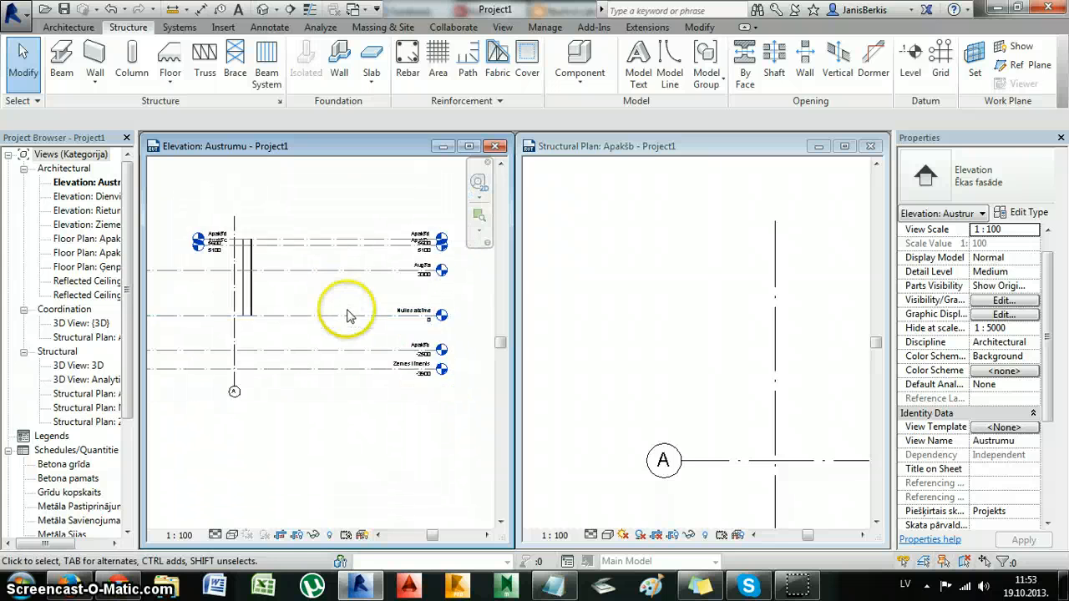
middle_drag(349, 315, 372, 334)
scroll(369, 330, up, 2)
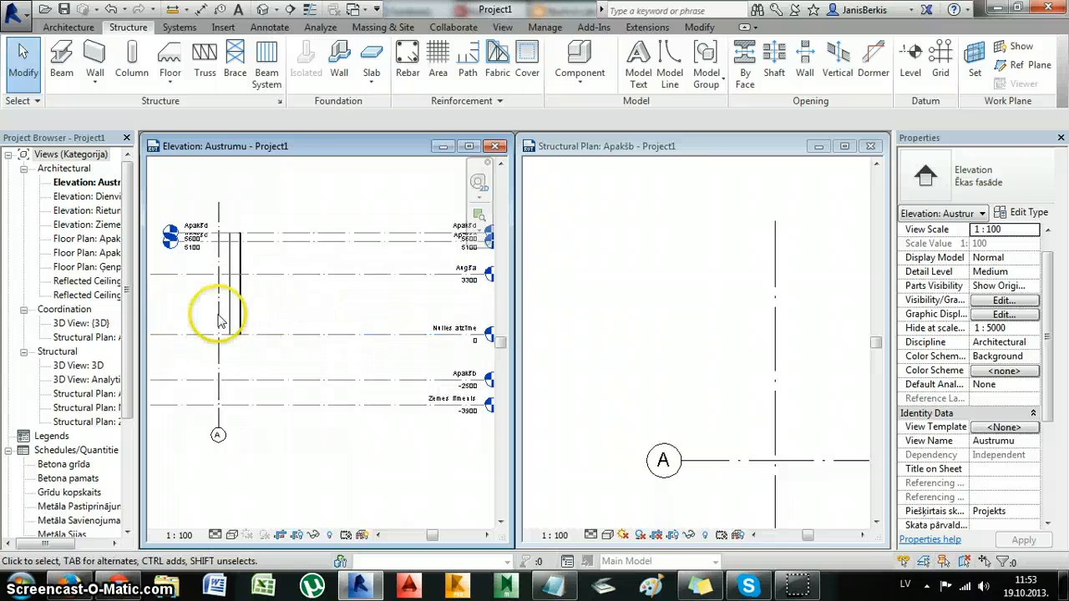
click(450, 382)
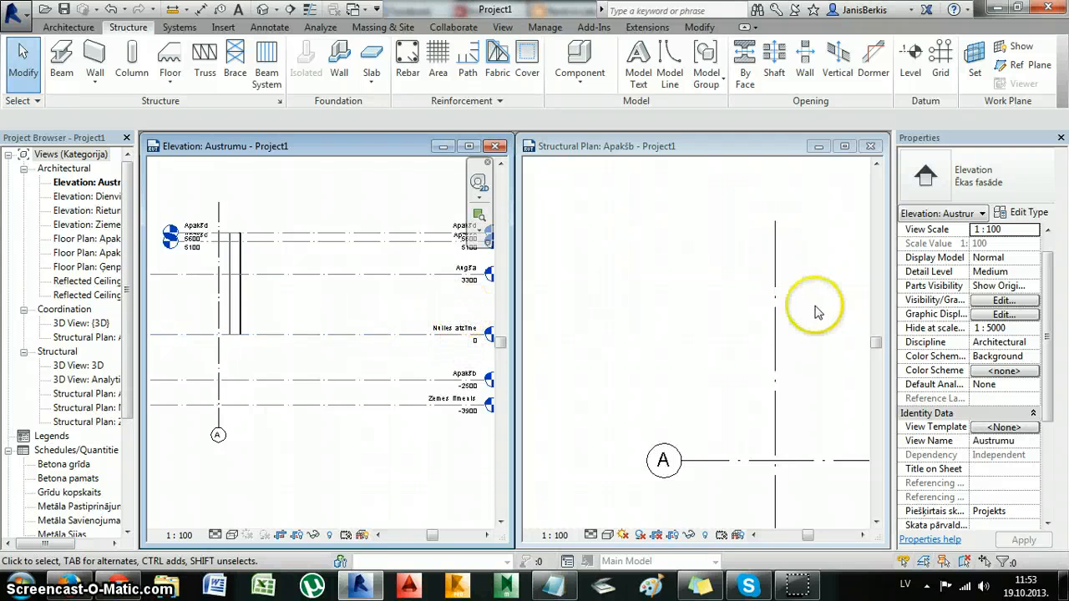
Open the view range of the Apakšb structural plan and set its Top to the Apakšd level.
click(678, 368)
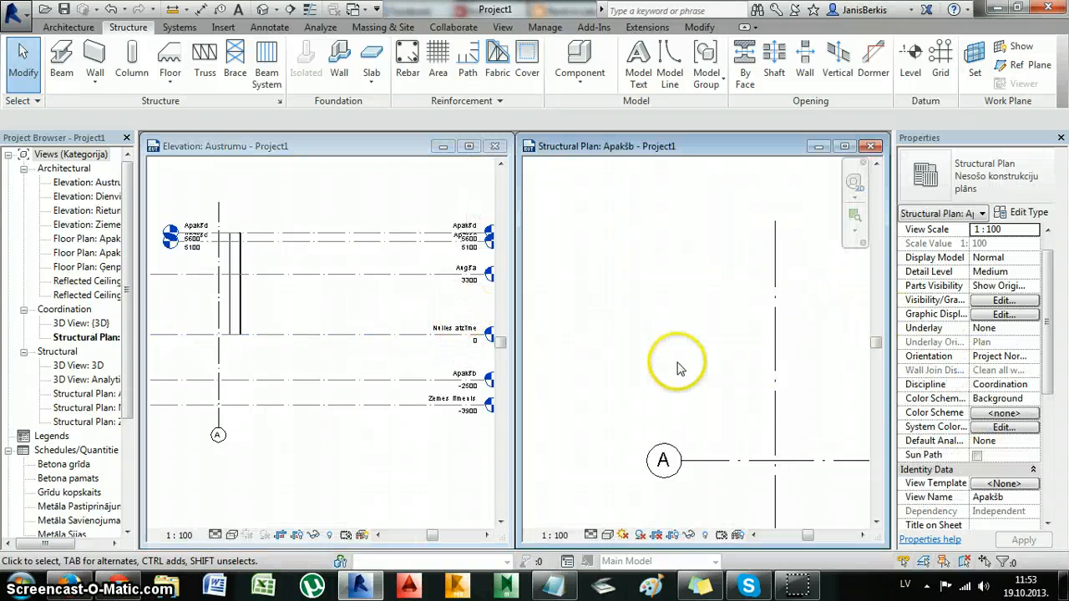
drag(1047, 350, 1033, 436)
click(1015, 455)
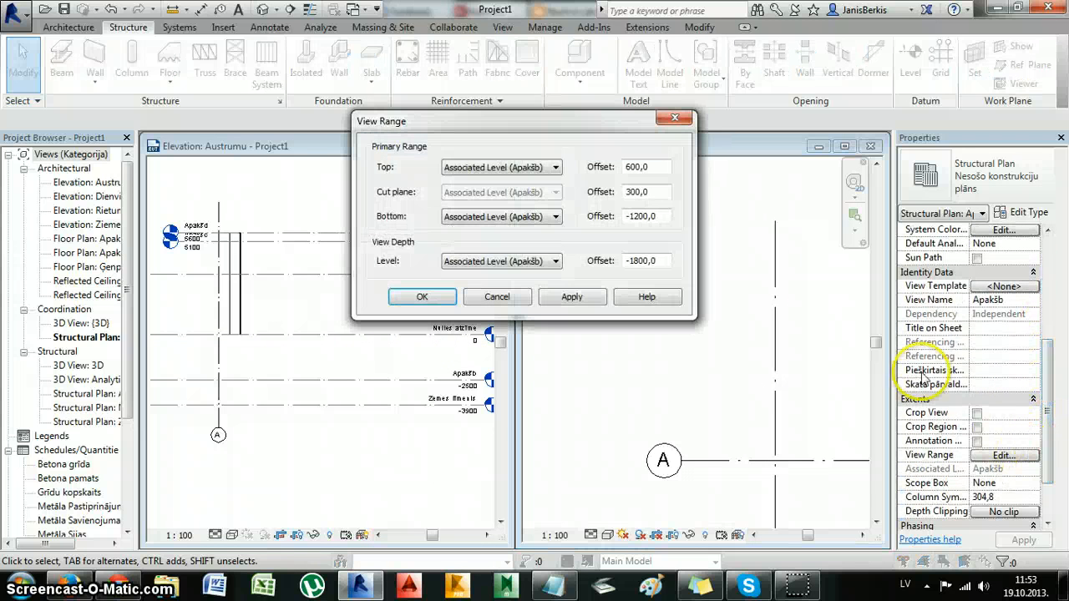
click(554, 167)
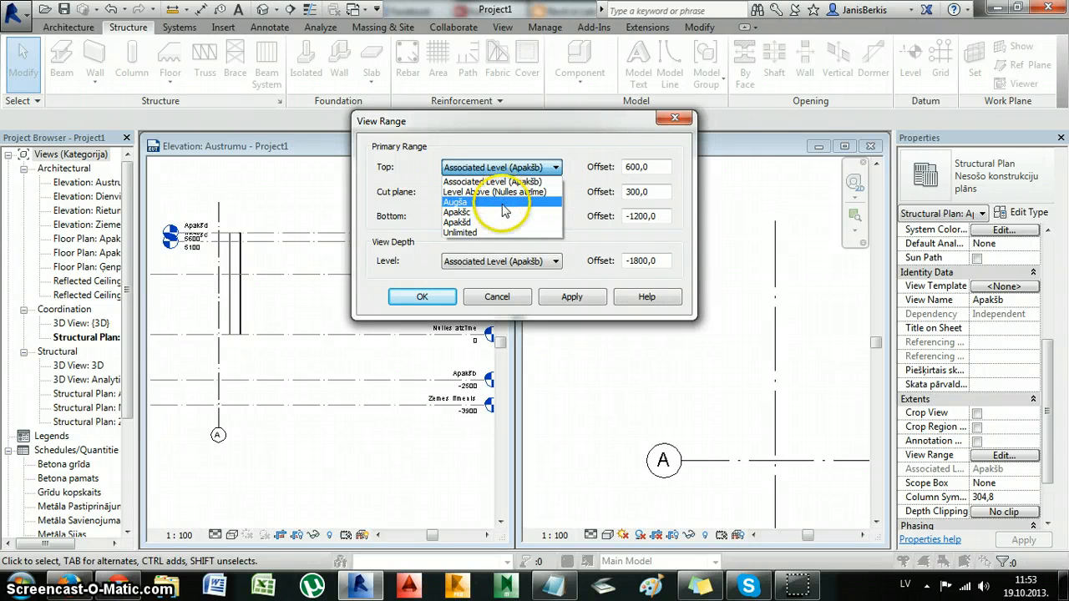
click(506, 223)
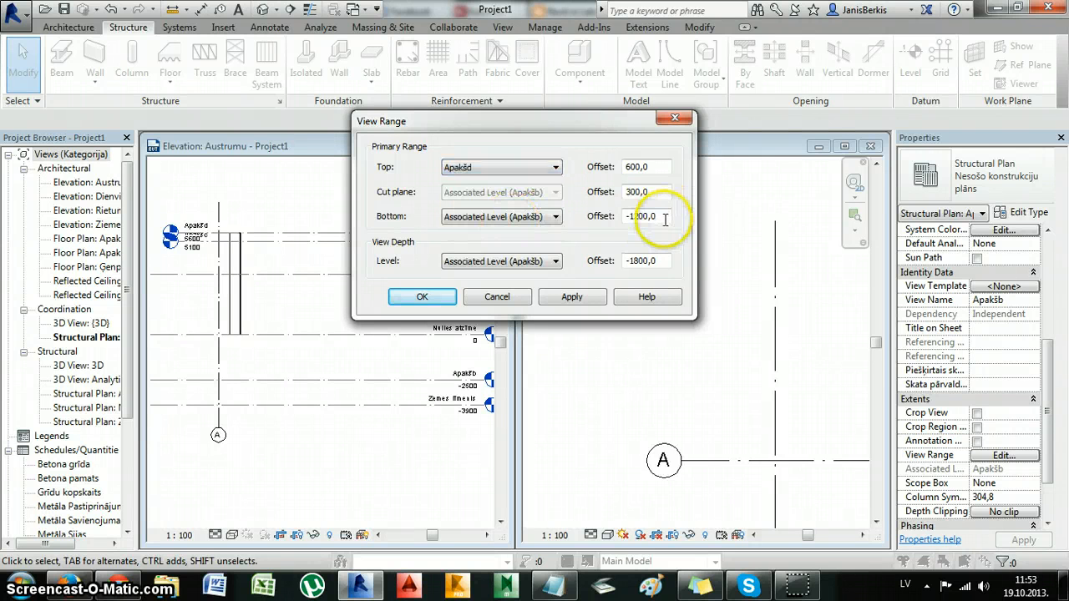
Try to apply a bottom offset of 3000 in the Apakšb plan's view range.
drag(651, 219, 580, 219)
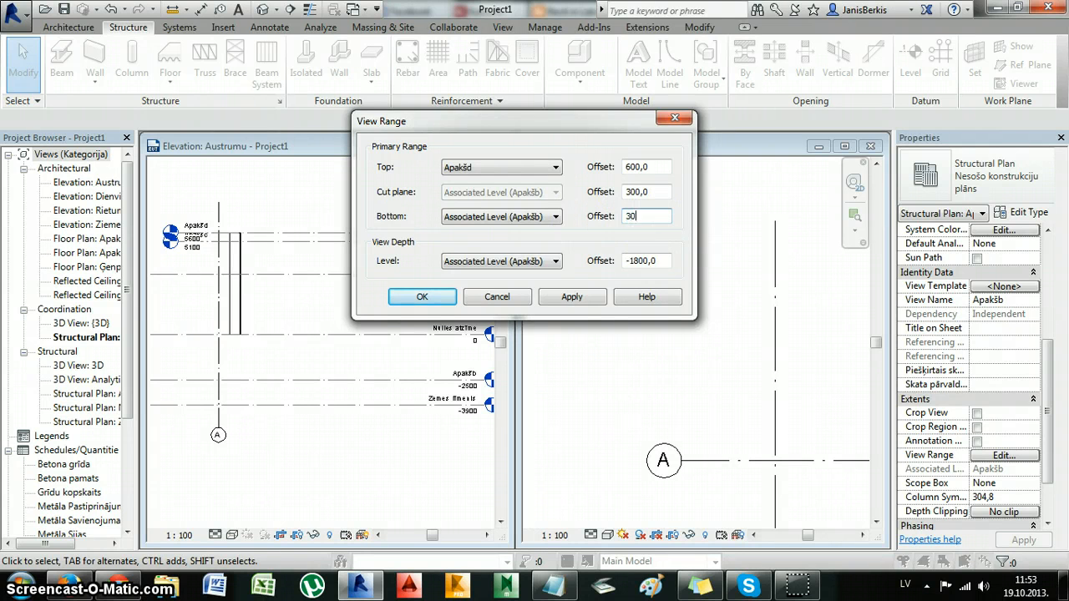
click(423, 294)
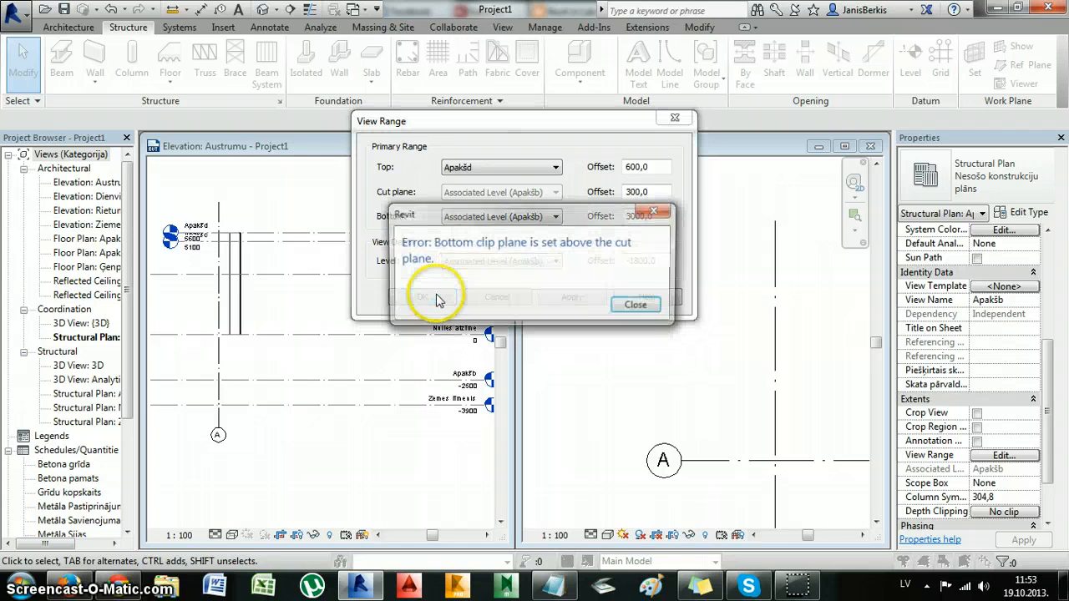
click(638, 307)
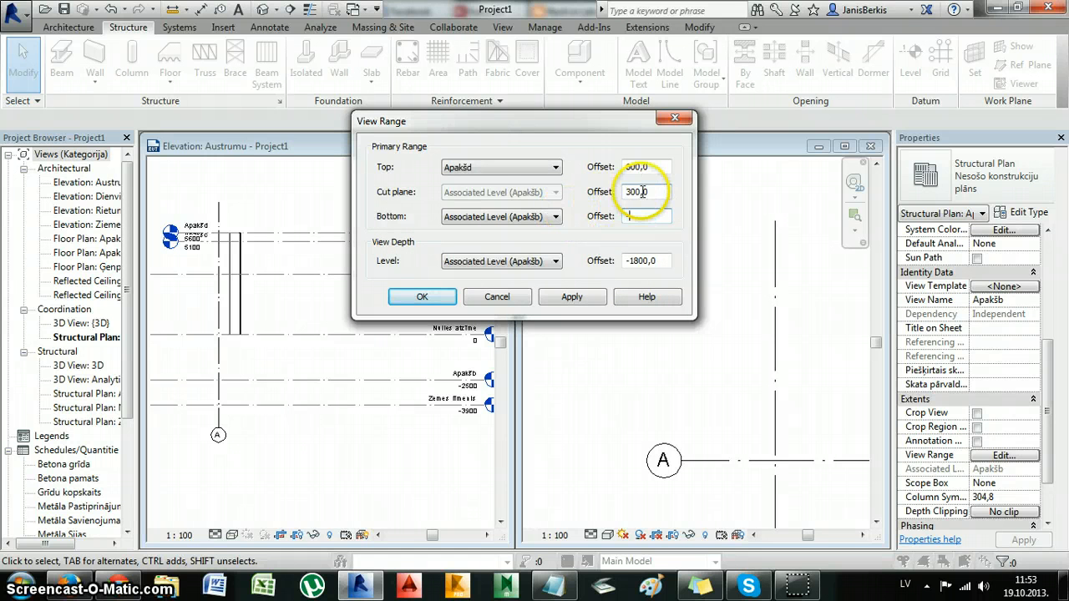
Set the Apakšb plan's view range to a bottom offset of -500 and a cut plane offset of 3000, and apply it.
key(shift+Tab)
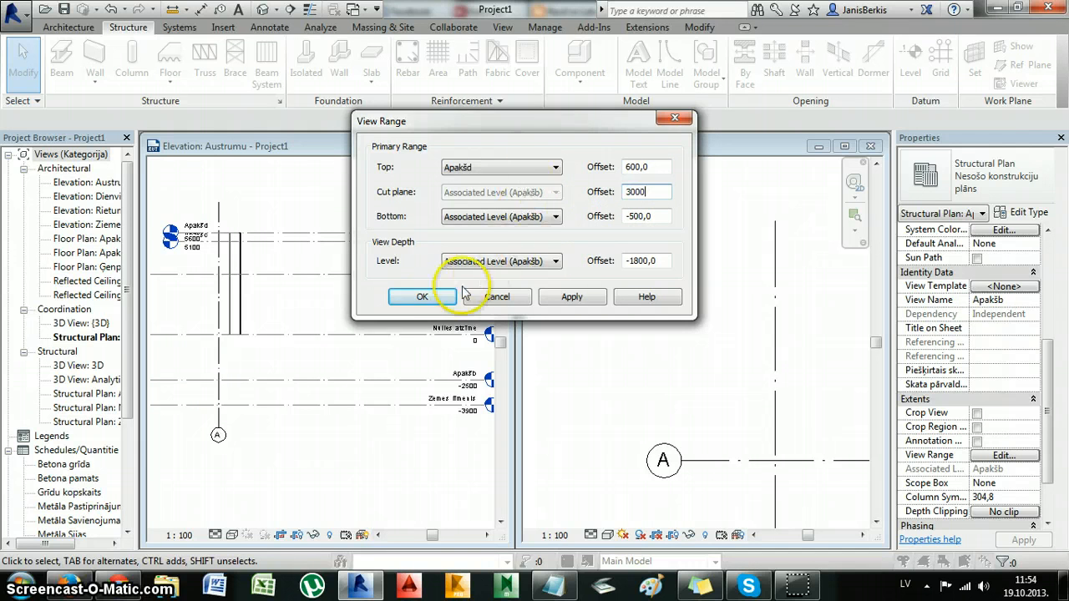
click(426, 296)
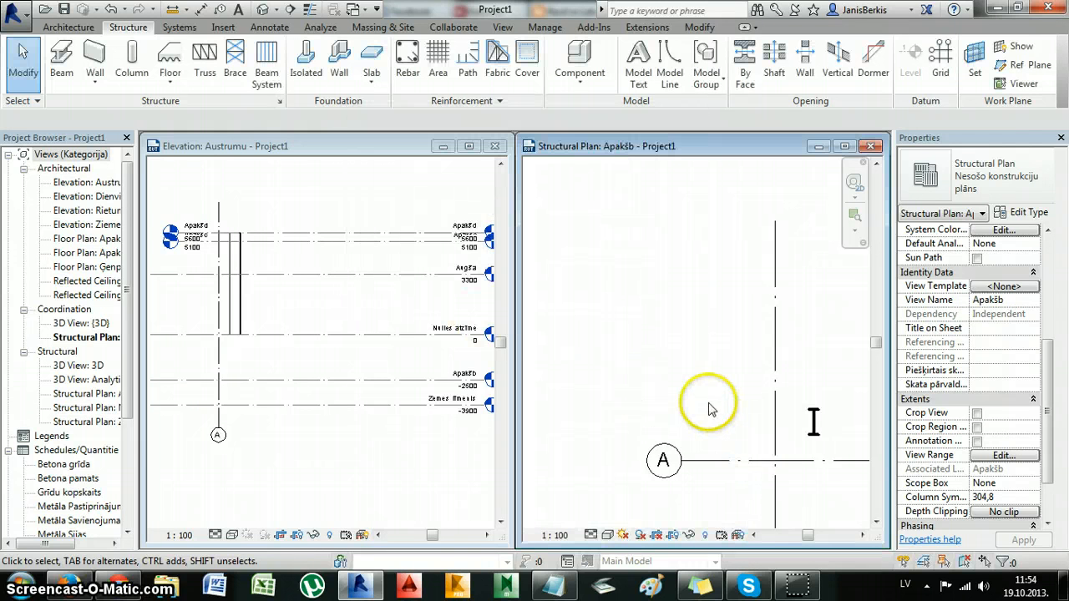
middle_drag(708, 409, 622, 412)
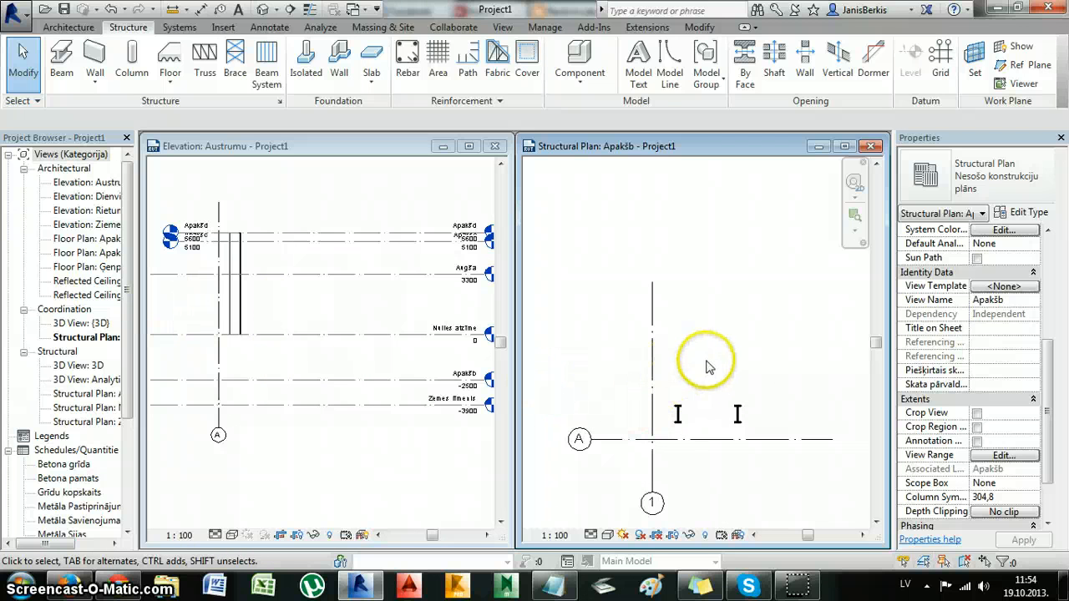
scroll(707, 354, down, 1)
middle_drag(708, 356, 696, 370)
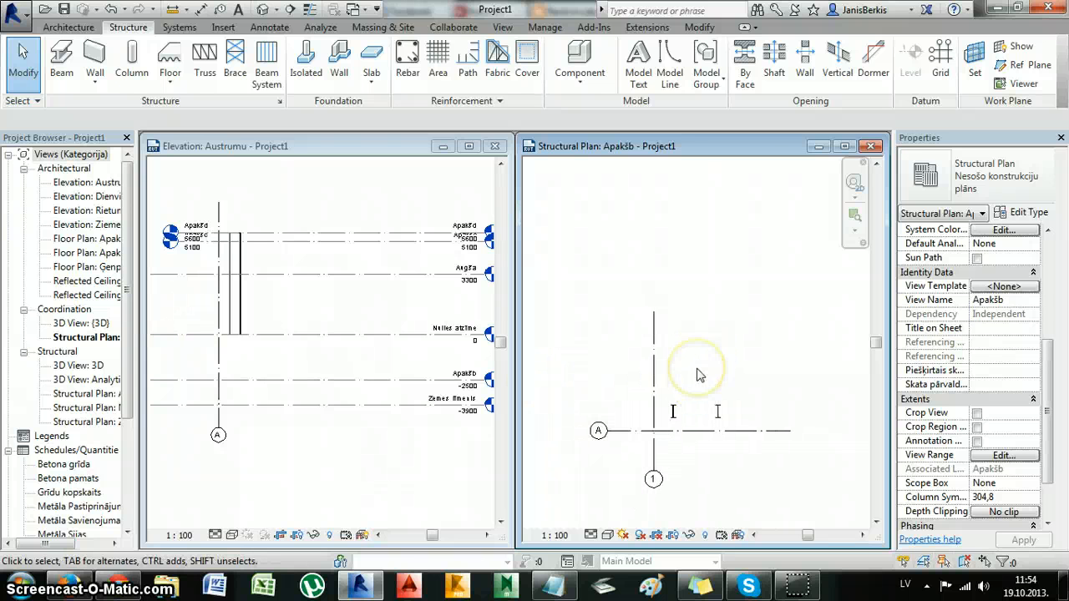
Place a spot elevation of type Uz augšu on the Apakšb level in the Austrumu elevation, just beyond the level head.
click(574, 433)
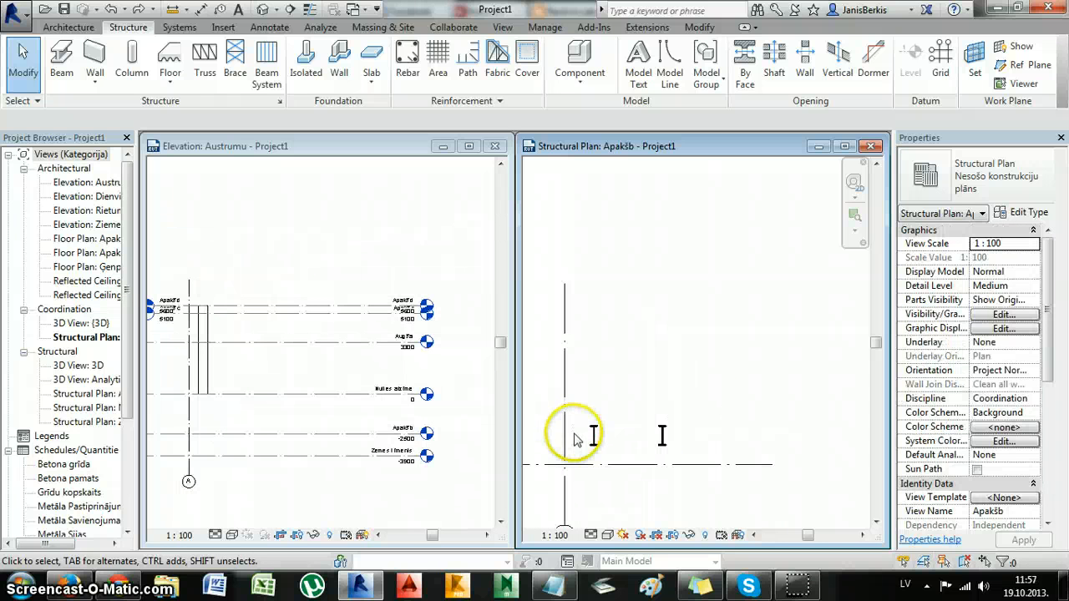
click(429, 420)
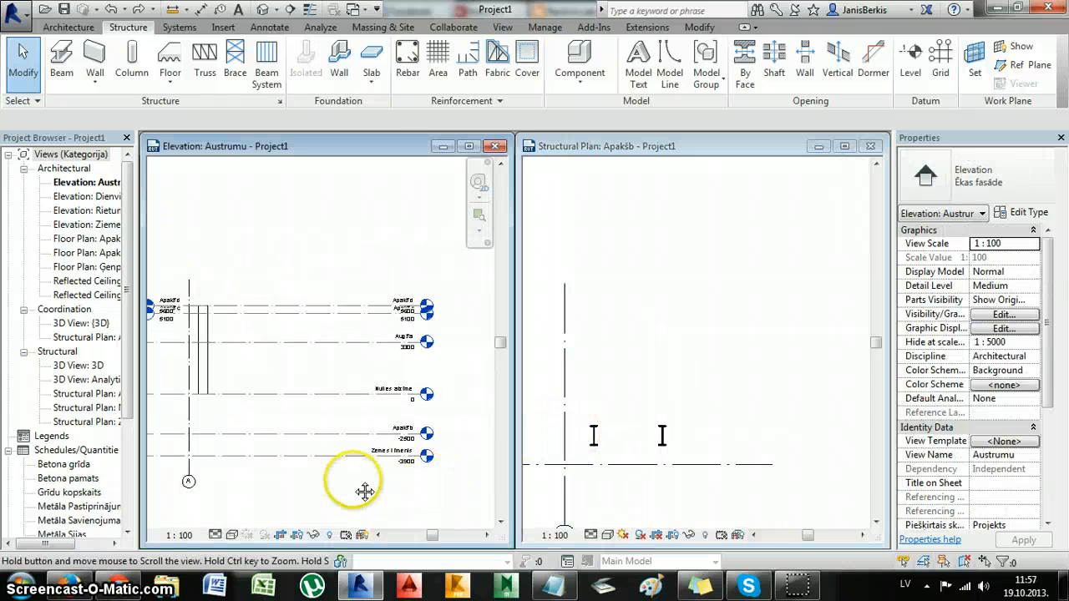
middle_drag(364, 491, 293, 472)
scroll(376, 461, up, 4)
scroll(294, 466, down, 2)
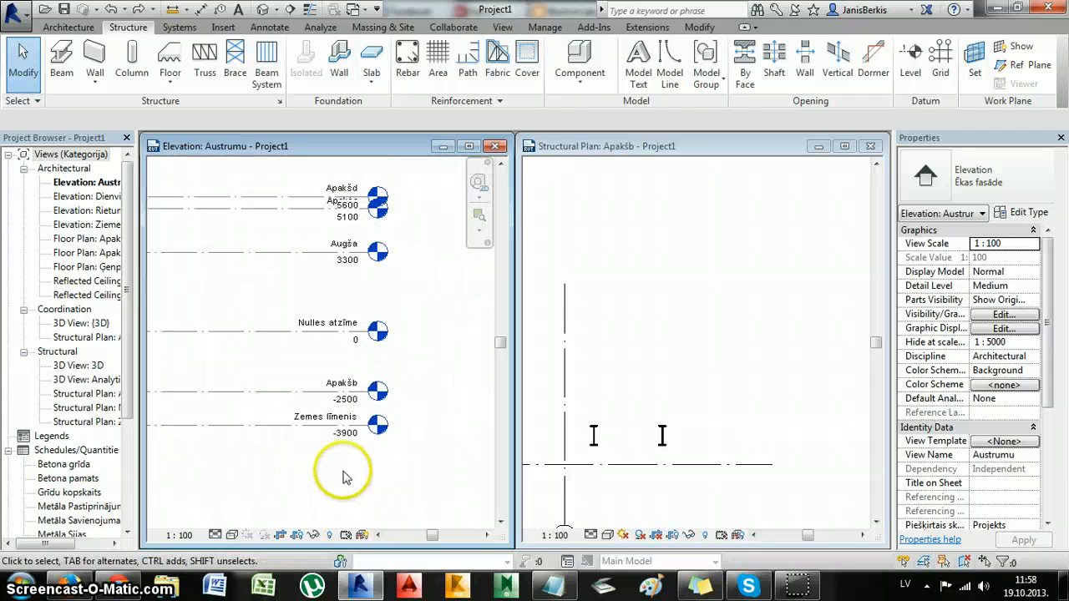
middle_drag(367, 480, 403, 503)
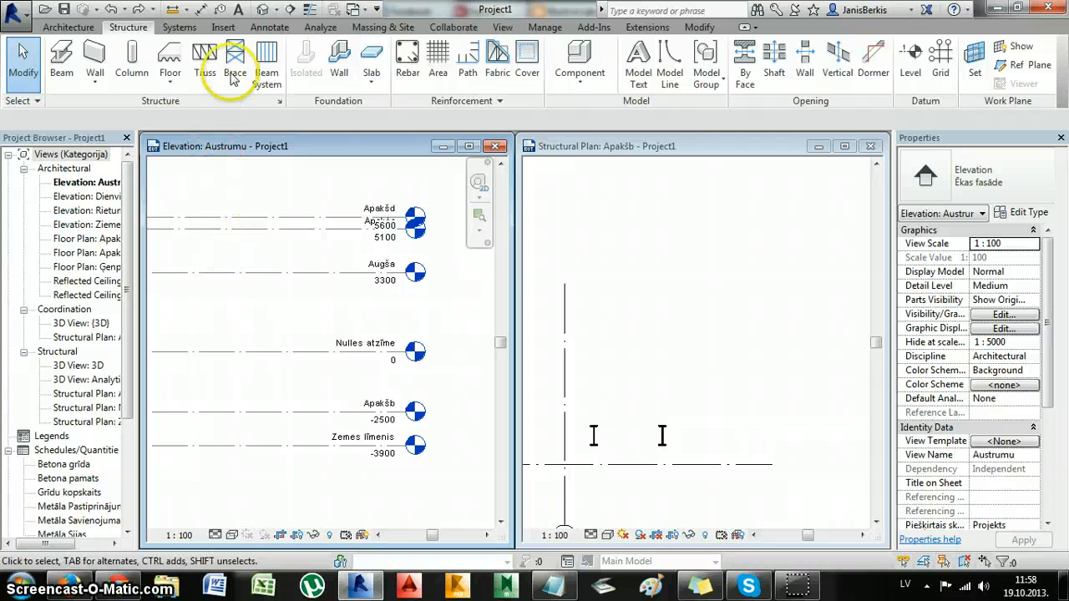
click(272, 28)
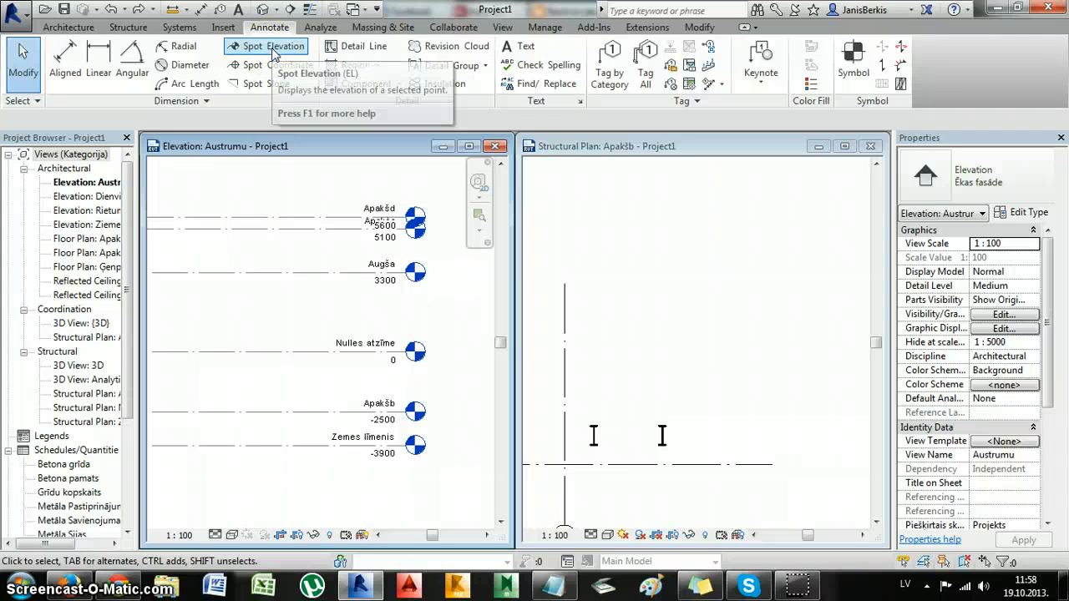
click(274, 51)
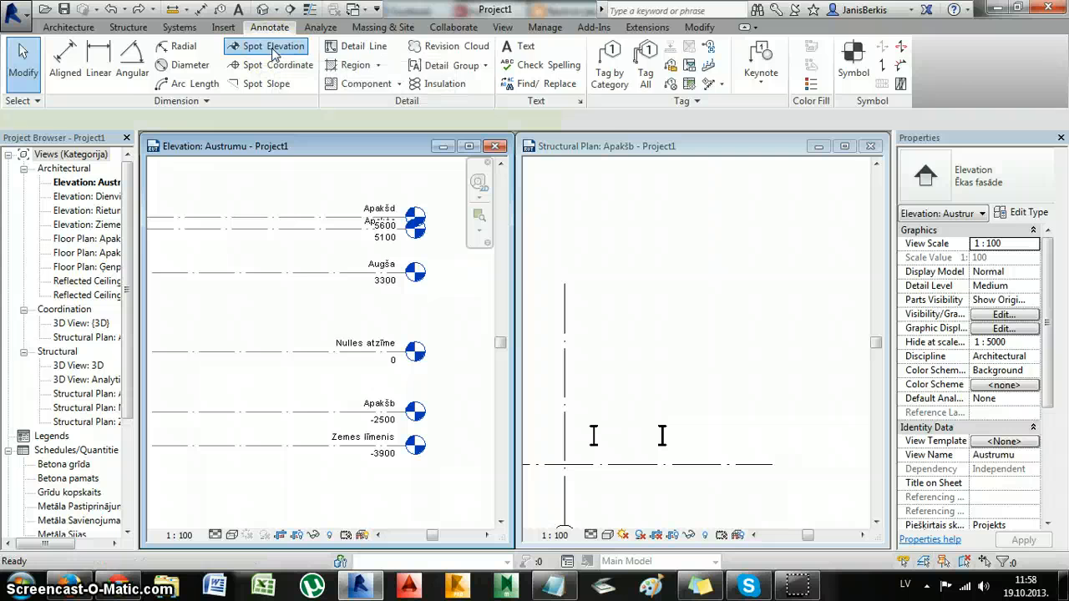
scroll(345, 410, up, 5)
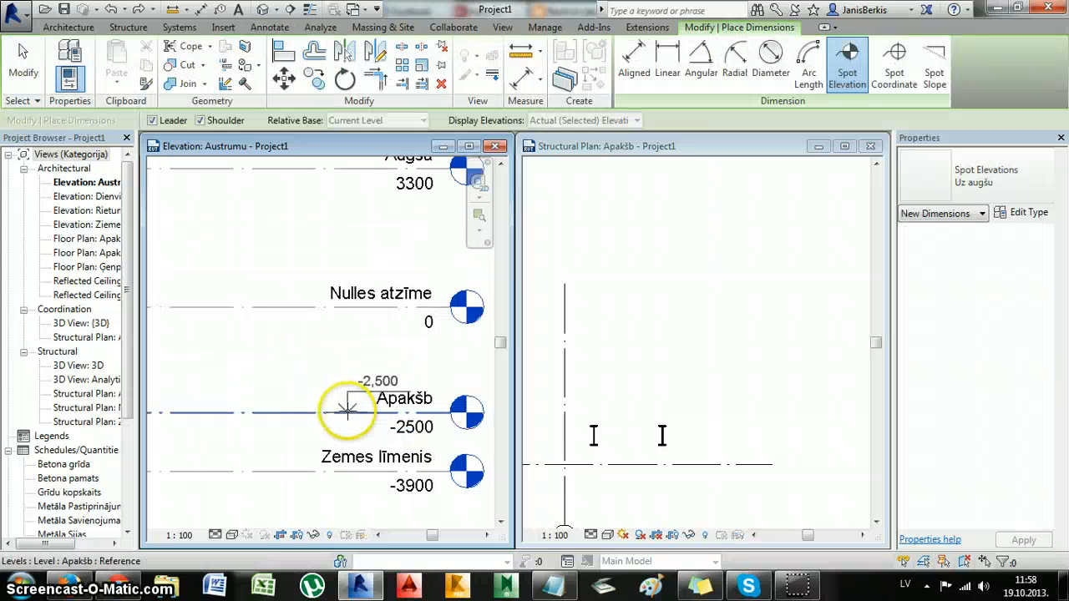
scroll(347, 409, down, 6)
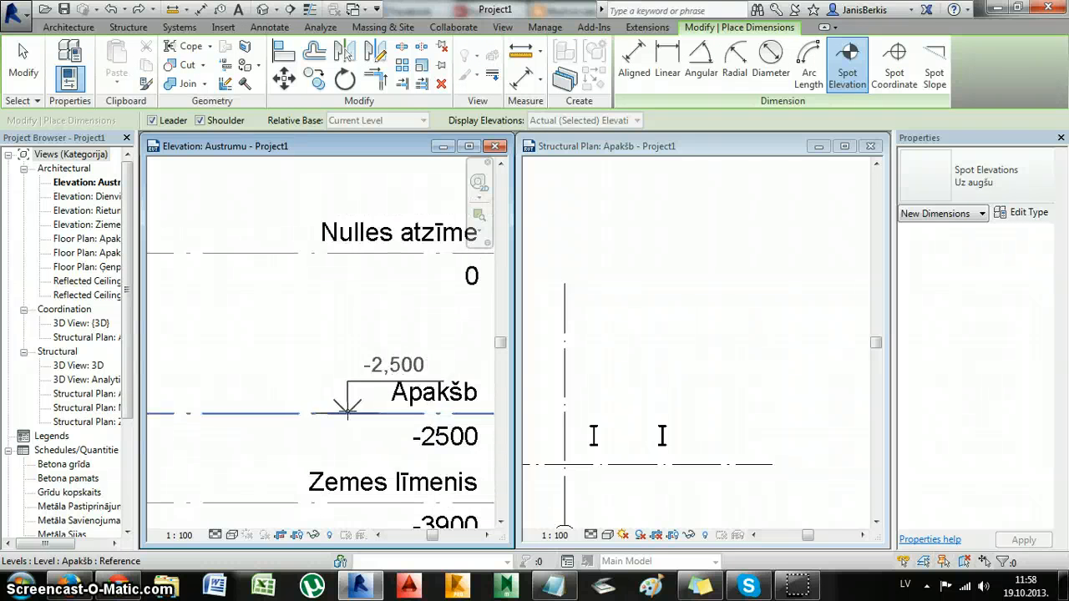
middle_drag(347, 409, 286, 406)
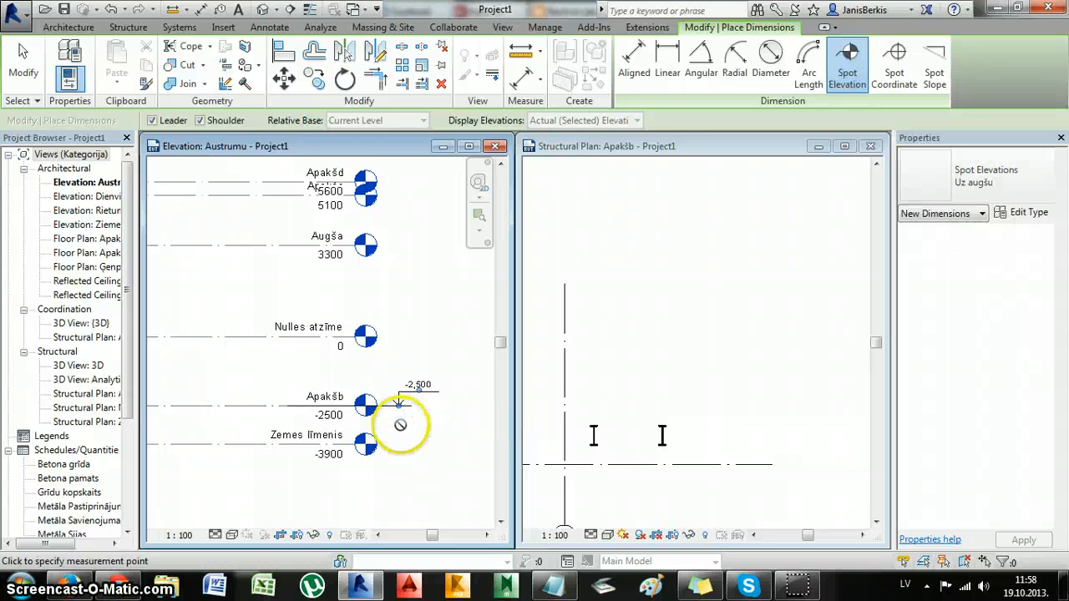
scroll(401, 424, up, 2)
key(Escape)
key(Escape)
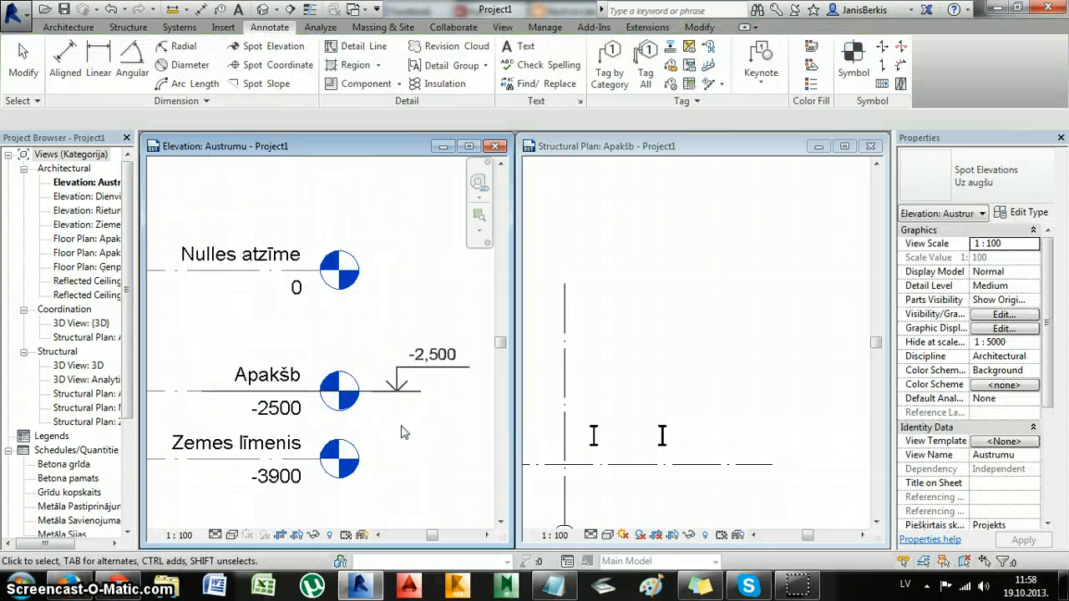
scroll(399, 425, down, 1)
middle_drag(400, 425, 406, 415)
scroll(390, 406, down, 2)
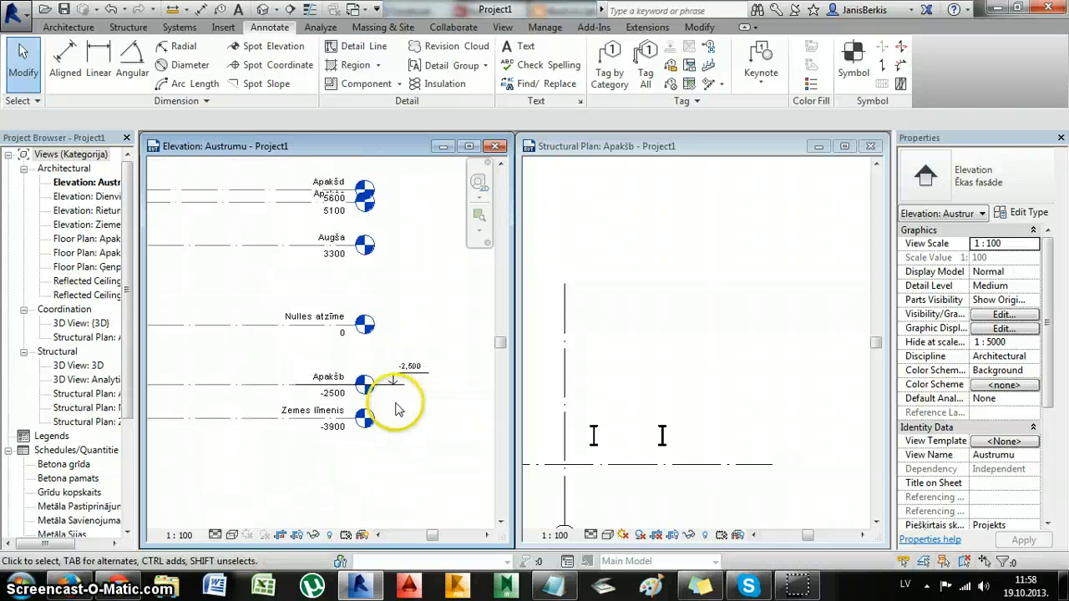
scroll(420, 430, up, 3)
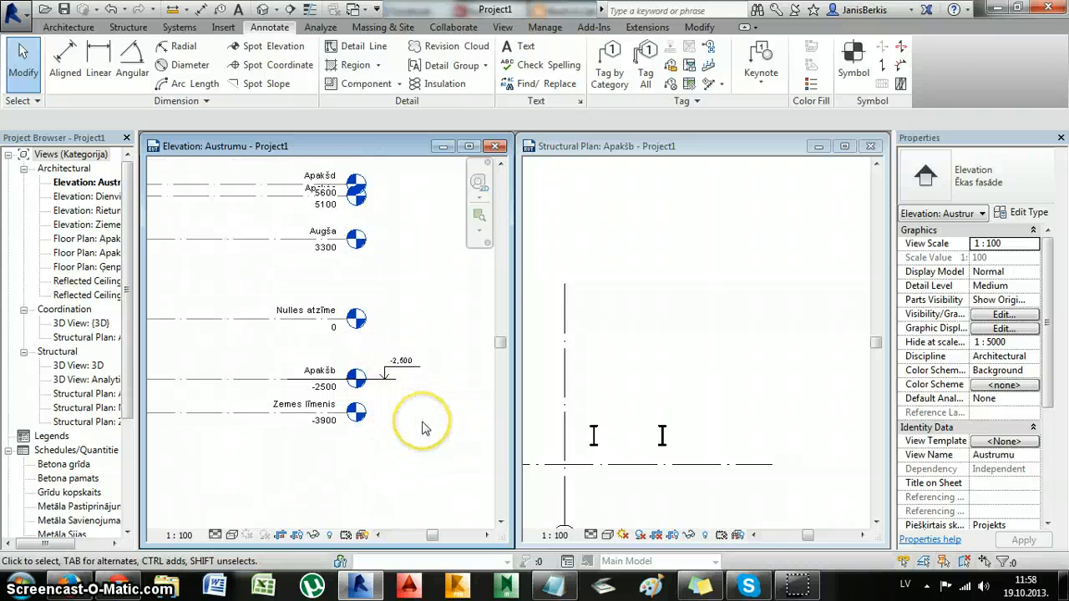